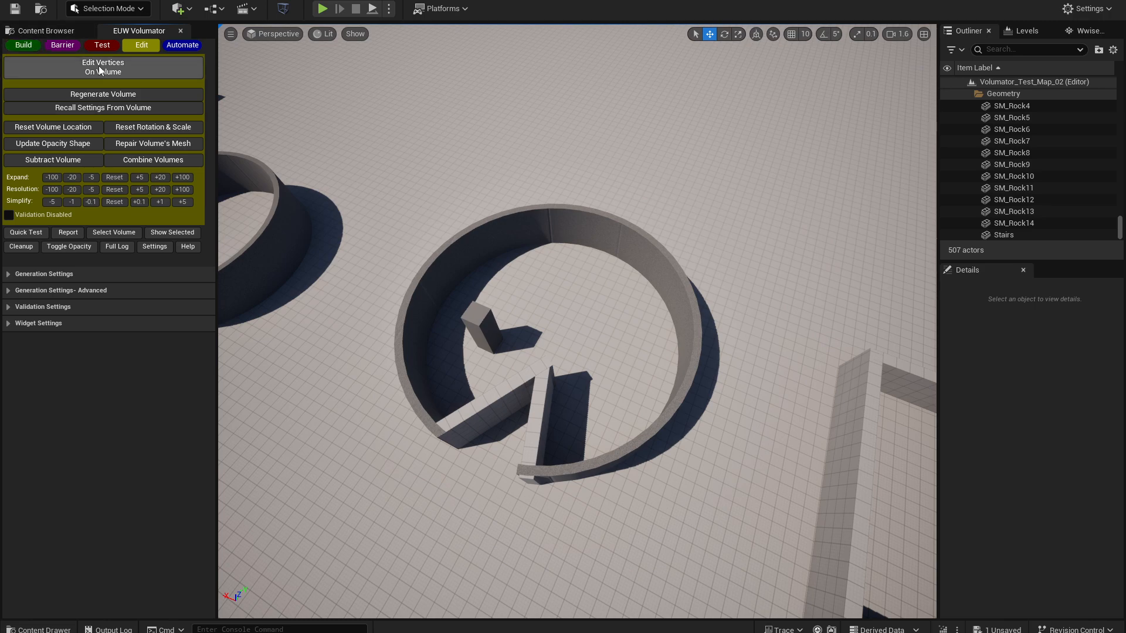
Build a location volume inside the circular walled area using the build drone, and examine its fit around the V-shaped inner walls
right_click_drag(366, 234, 415, 175)
left_click(24, 48)
left_click(153, 66)
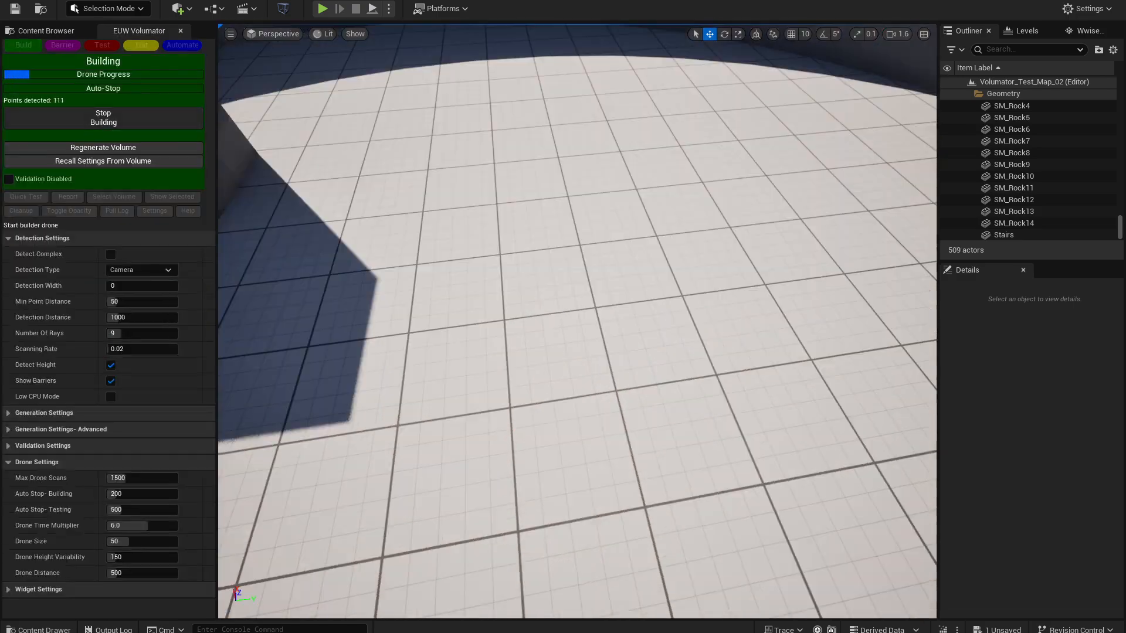
mouse_move(432, 237)
right_mouse_down()
mouse_move(429, 176)
mouse_move(424, 245)
right_mouse_up()
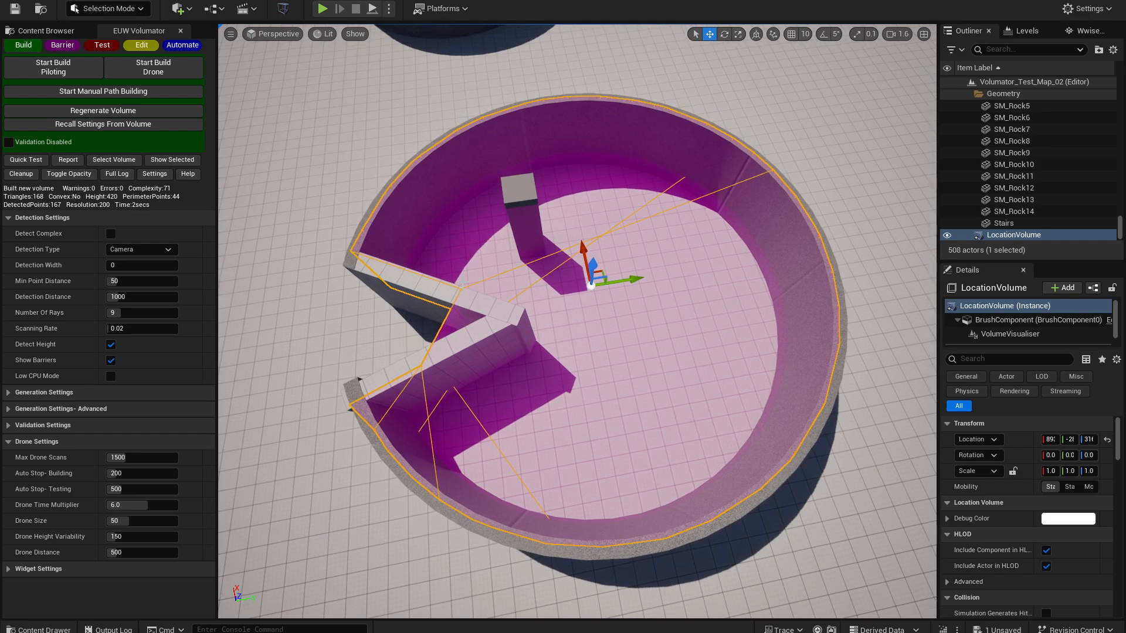
left_click_drag(518, 373, 431, 365, "alt")
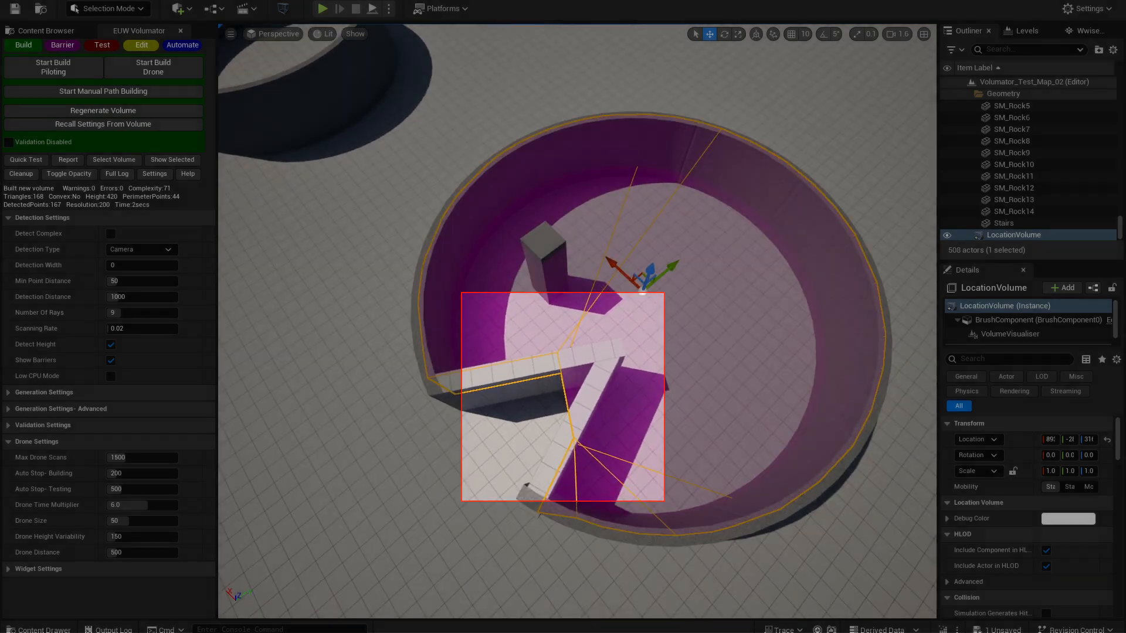
scroll(577, 321, "up", 3)
Enter vertex editing on the circular volume, examine its spline points from several angles, and cancel editing
left_click(143, 45)
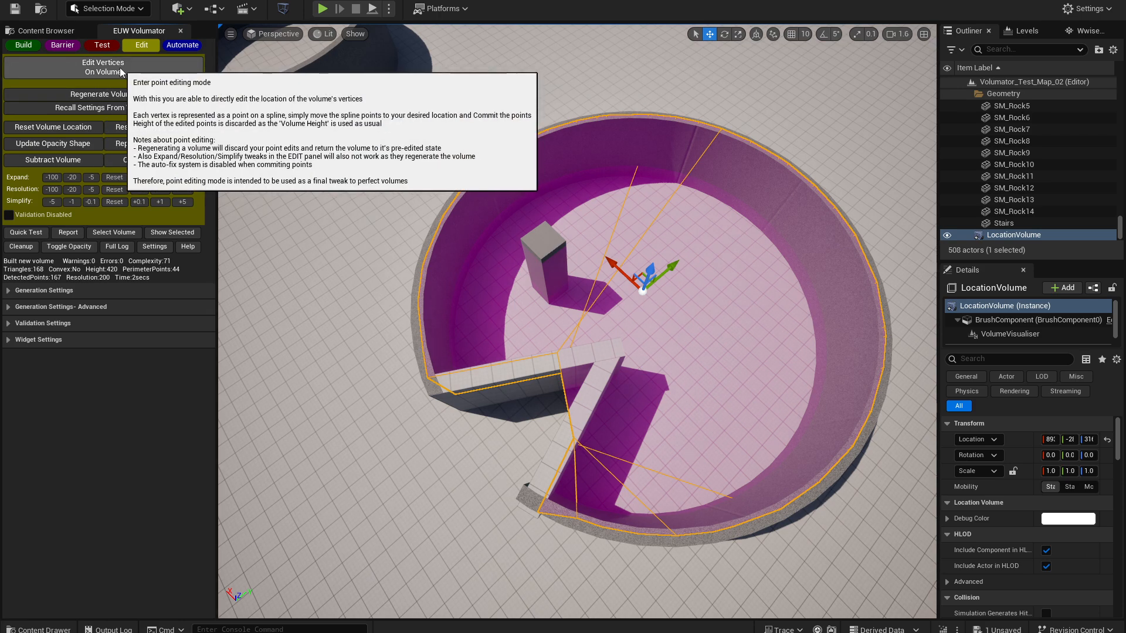
left_click(101, 72)
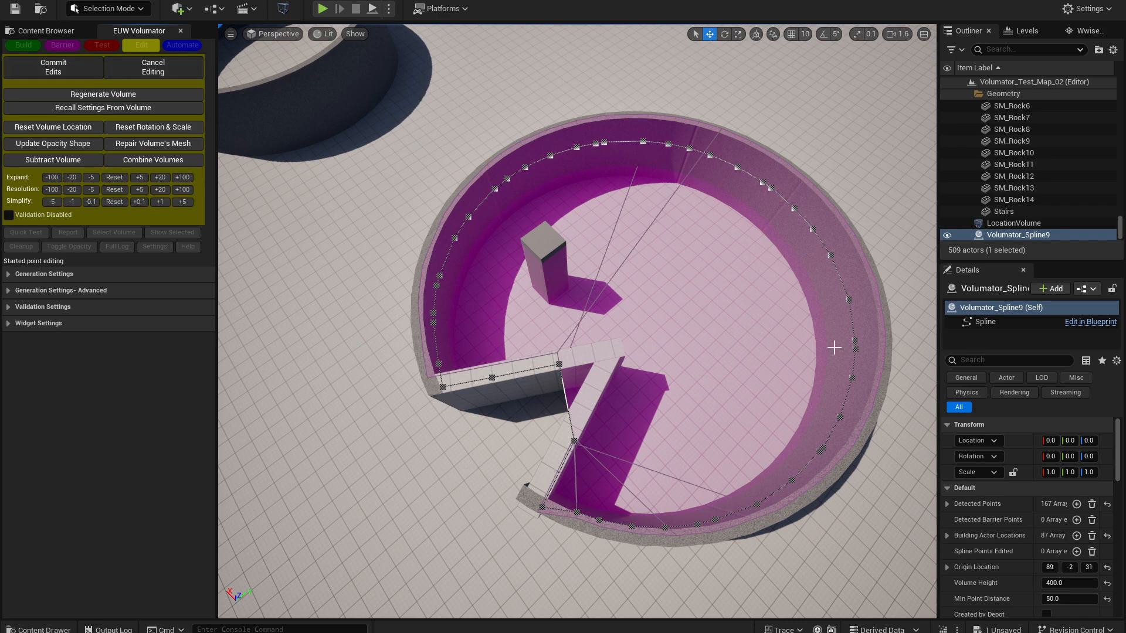
right_click_drag(517, 507, 544, 507)
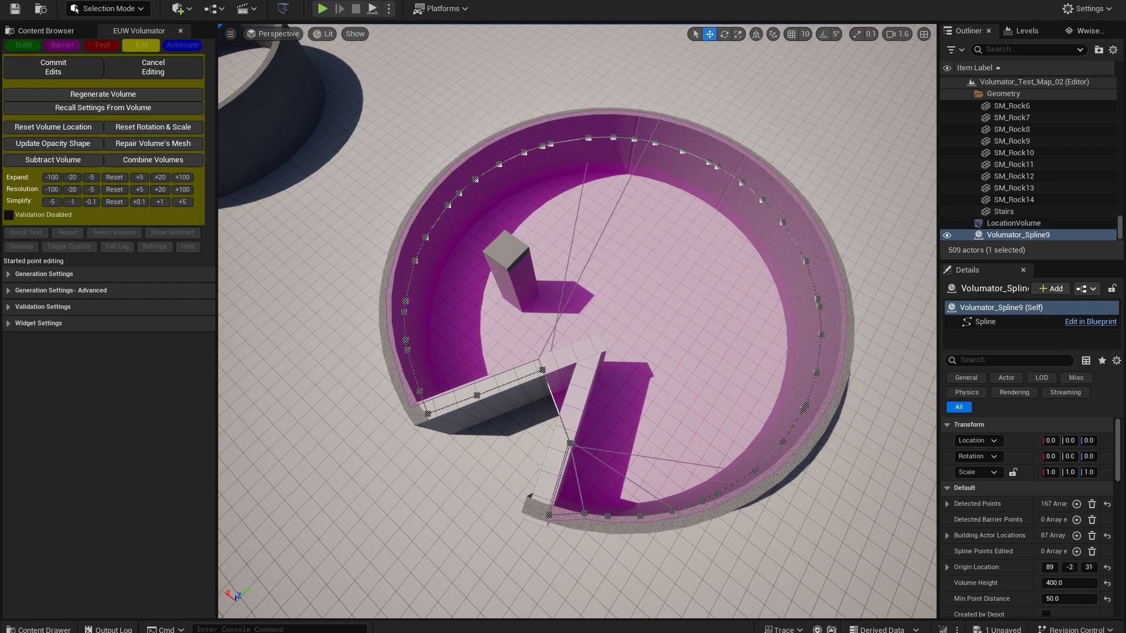
right_click_drag(596, 377, 583, 355)
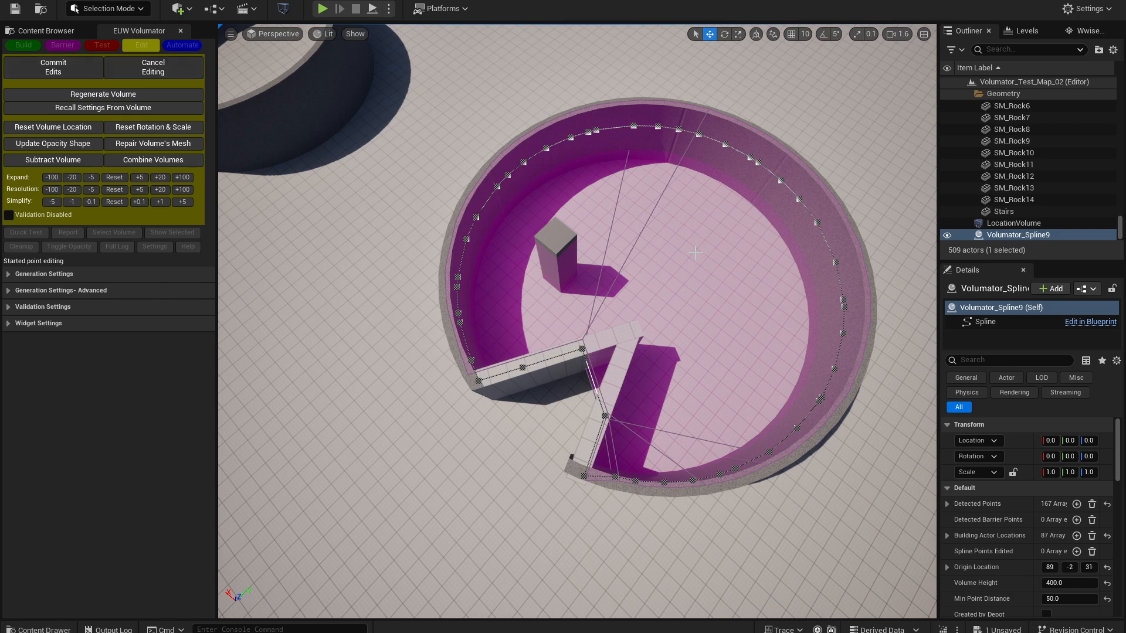
right_click_drag(666, 348, 639, 350)
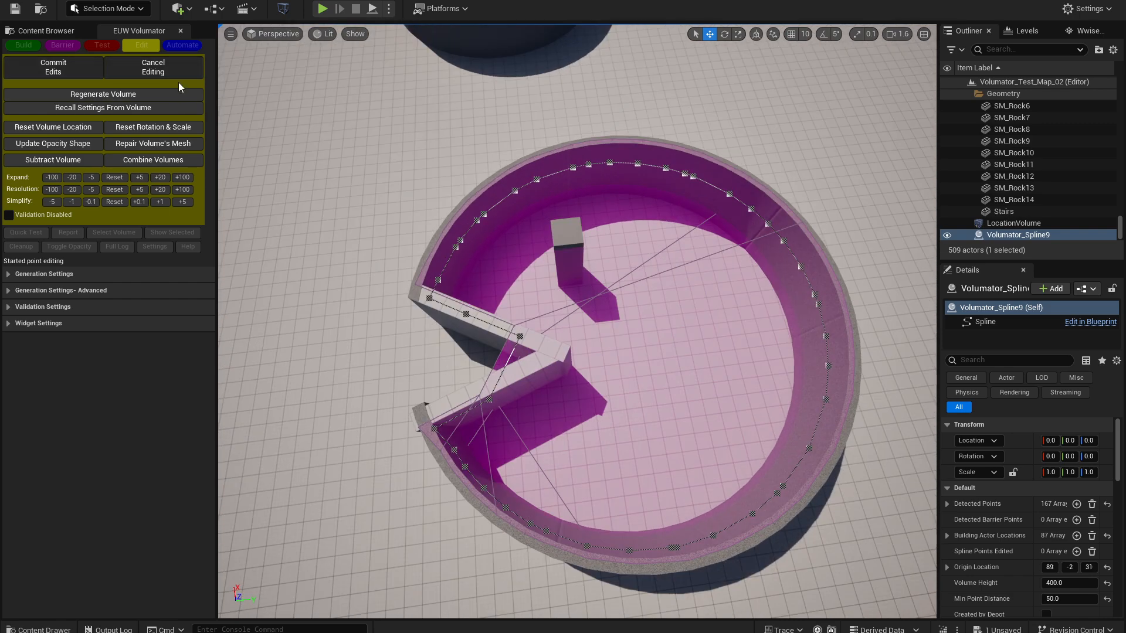
right_click_drag(496, 366, 475, 245)
right_click_drag(602, 385, 586, 368)
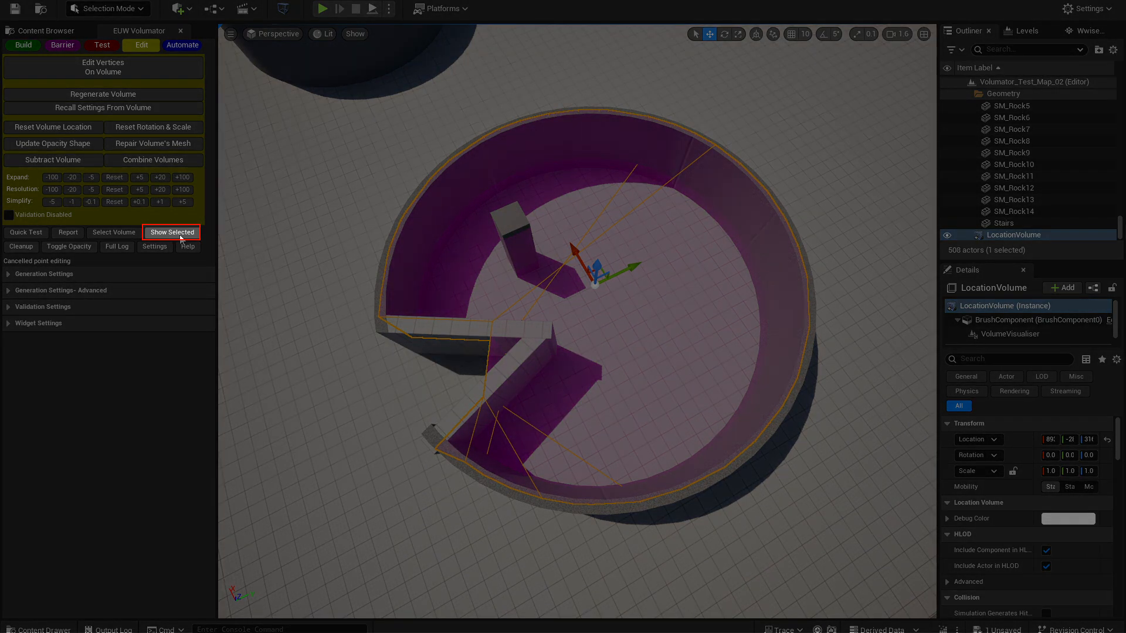
Isolate the selected volume, view its vertices in vertex editing, cancel editing, and show all the level geometry again
left_click(181, 236)
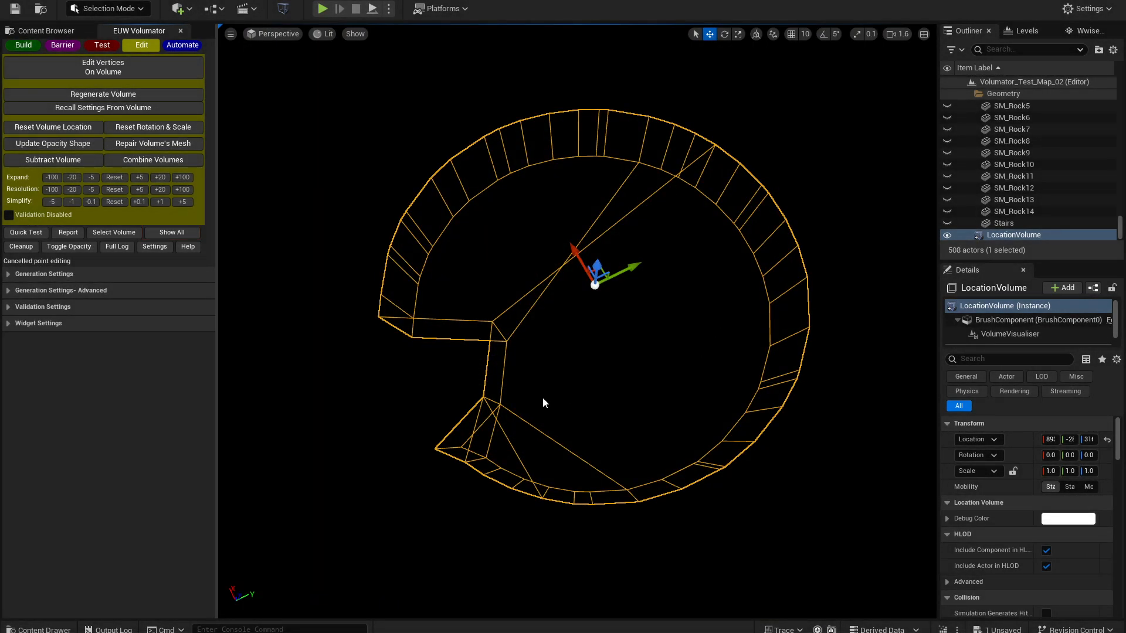
left_click(107, 73)
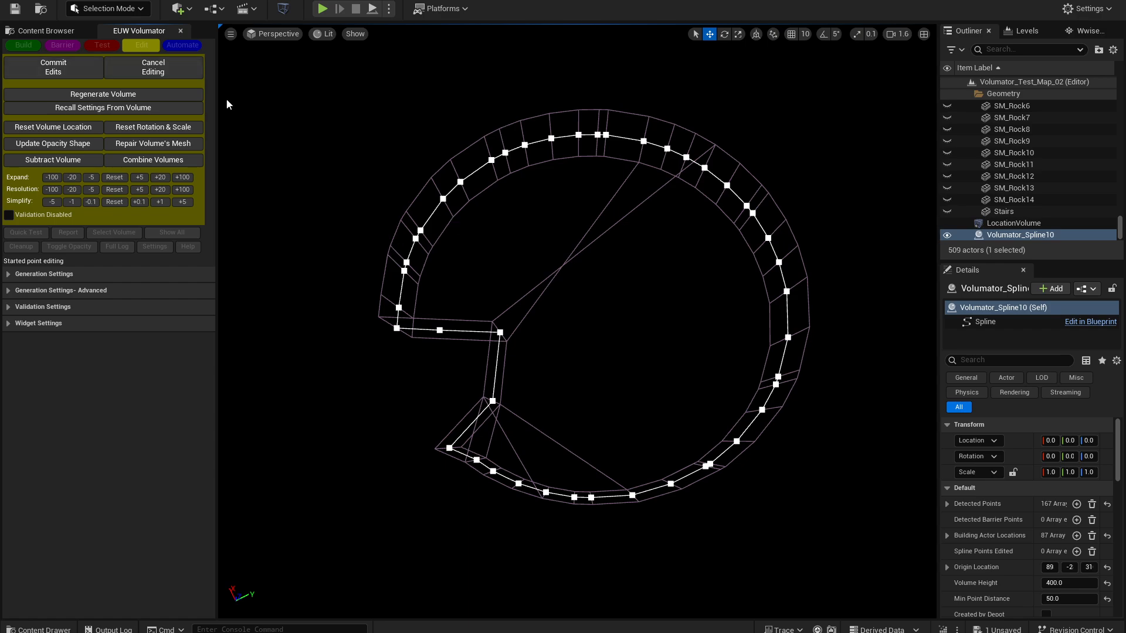
left_click(166, 70)
left_click(198, 235)
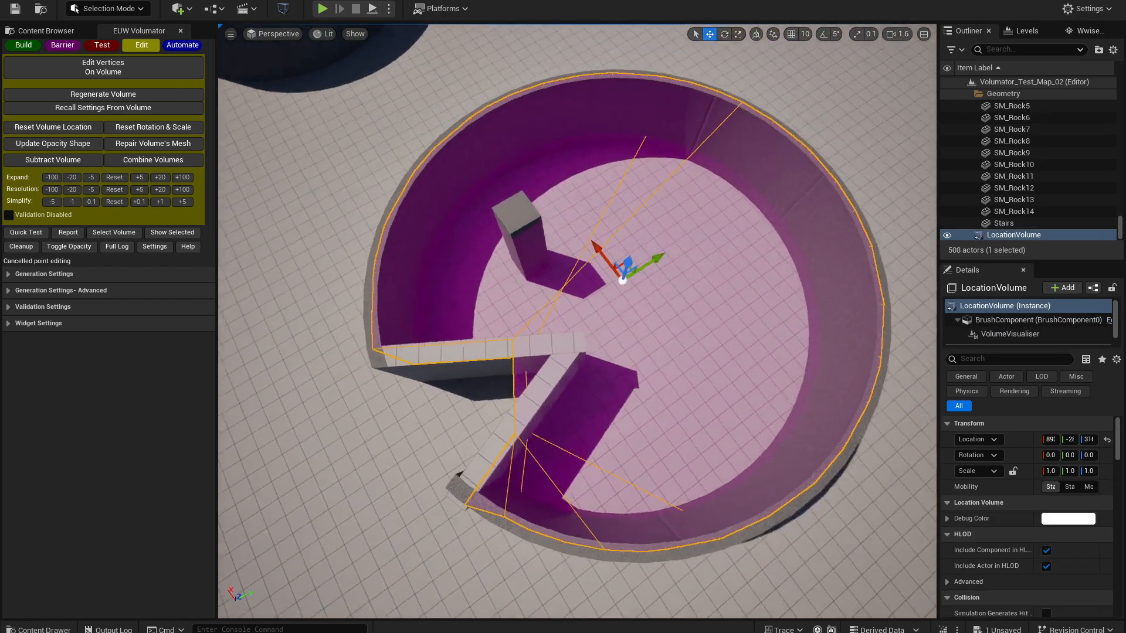
Edit the volume's vertices, moving the one on the angled inner wall to the inner tip of the V-shaped walls, and commit
left_click(103, 68)
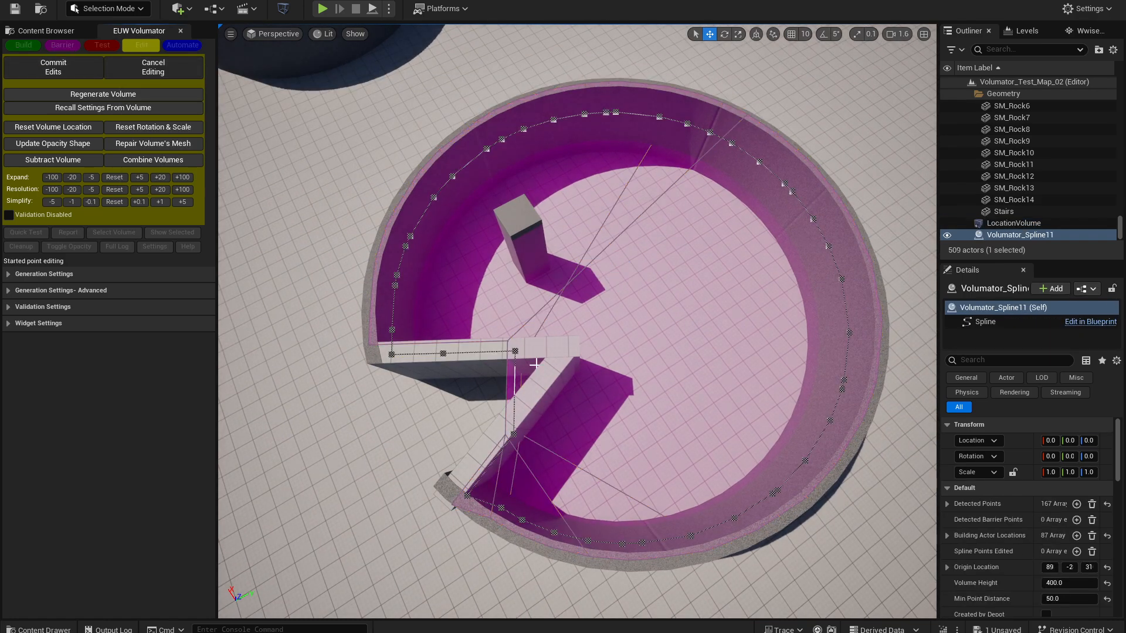
left_click(514, 351)
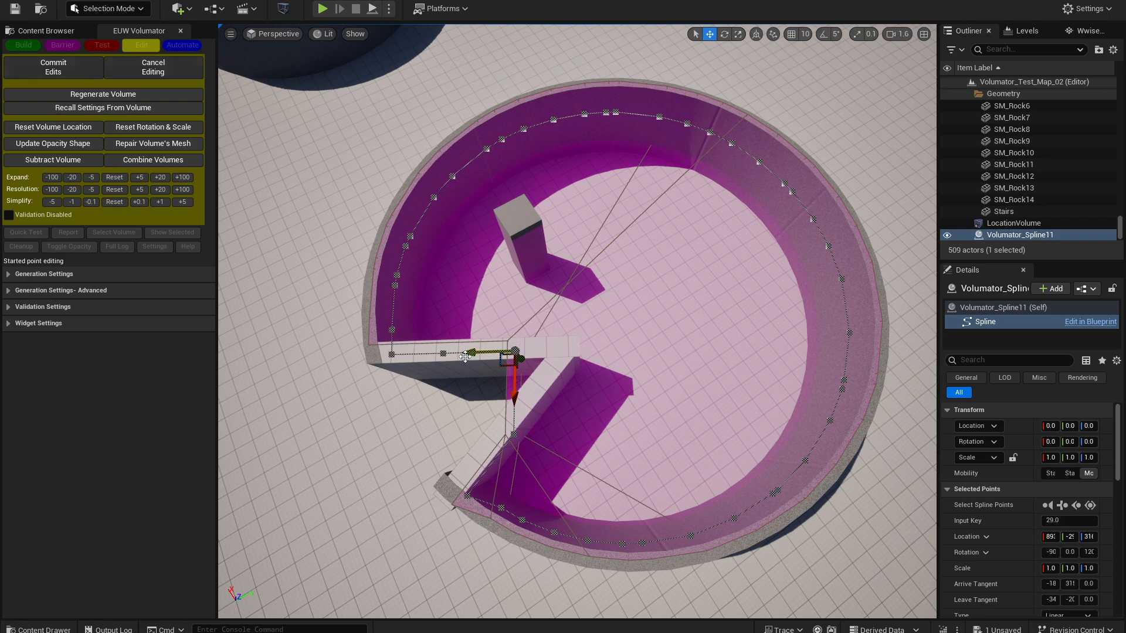
left_click(518, 351)
left_click_drag(518, 351, 523, 351)
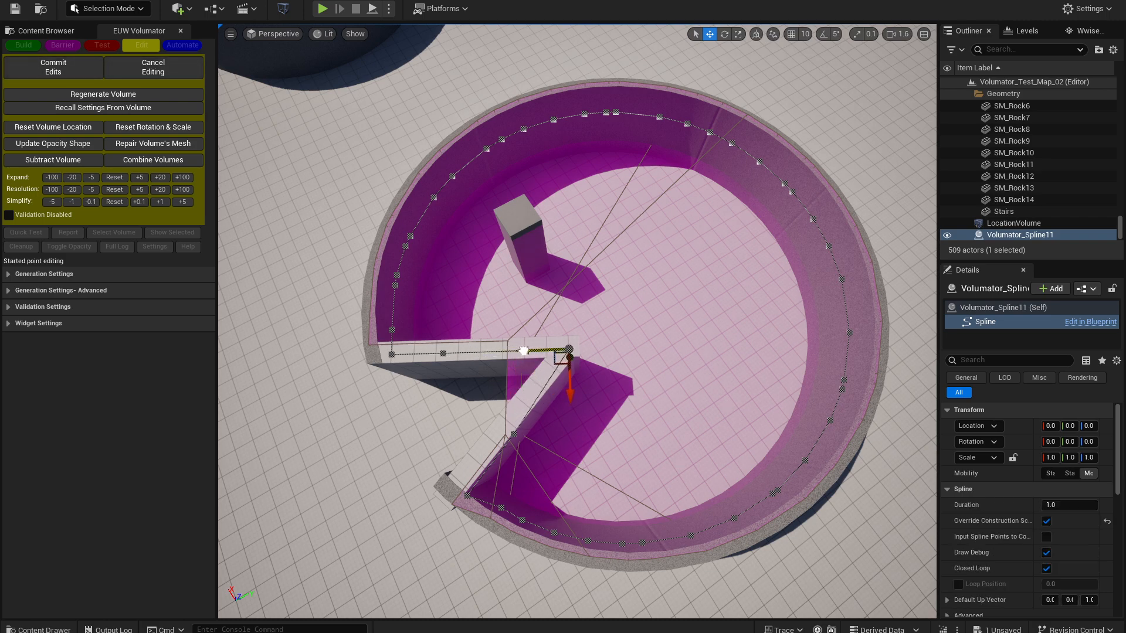
left_click(53, 67)
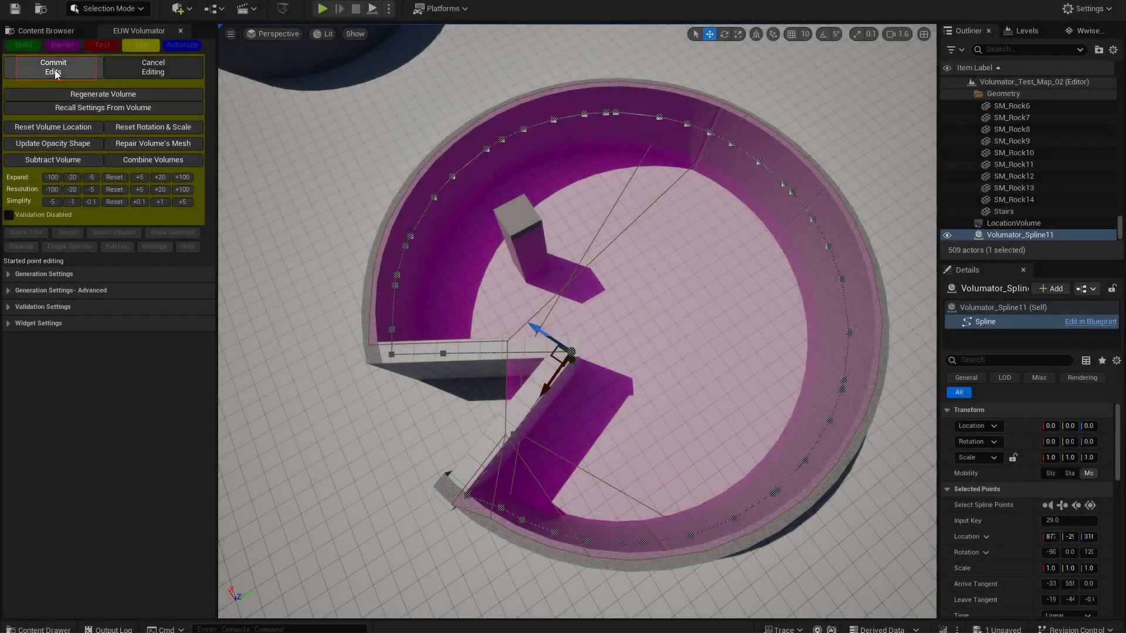
left_click(55, 73)
Delete the two redundant vertices midway along the V-shaped walls in vertex editing, and commit the edits
right_click_drag(577, 321, 449, 337)
left_click(103, 66)
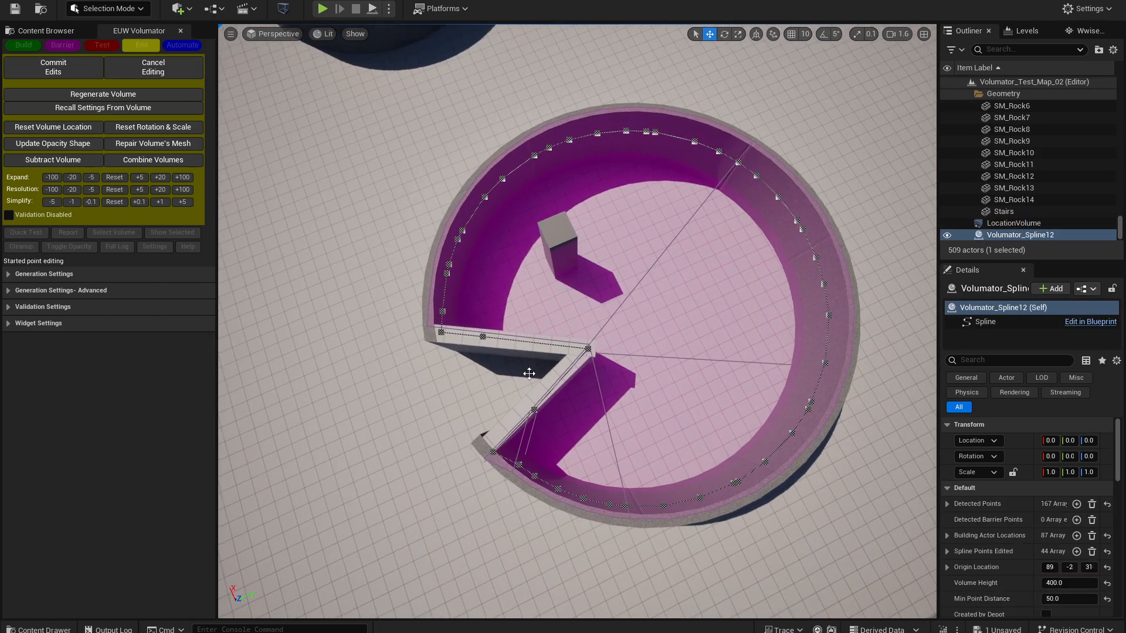
left_click(483, 337)
key("Delete")
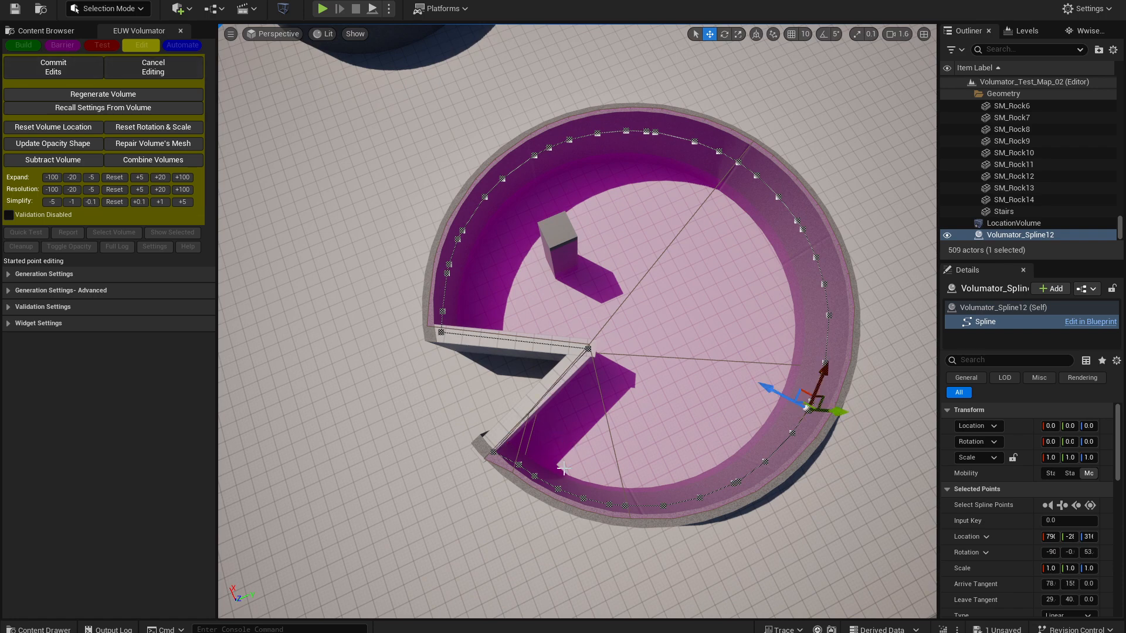
left_click(80, 71)
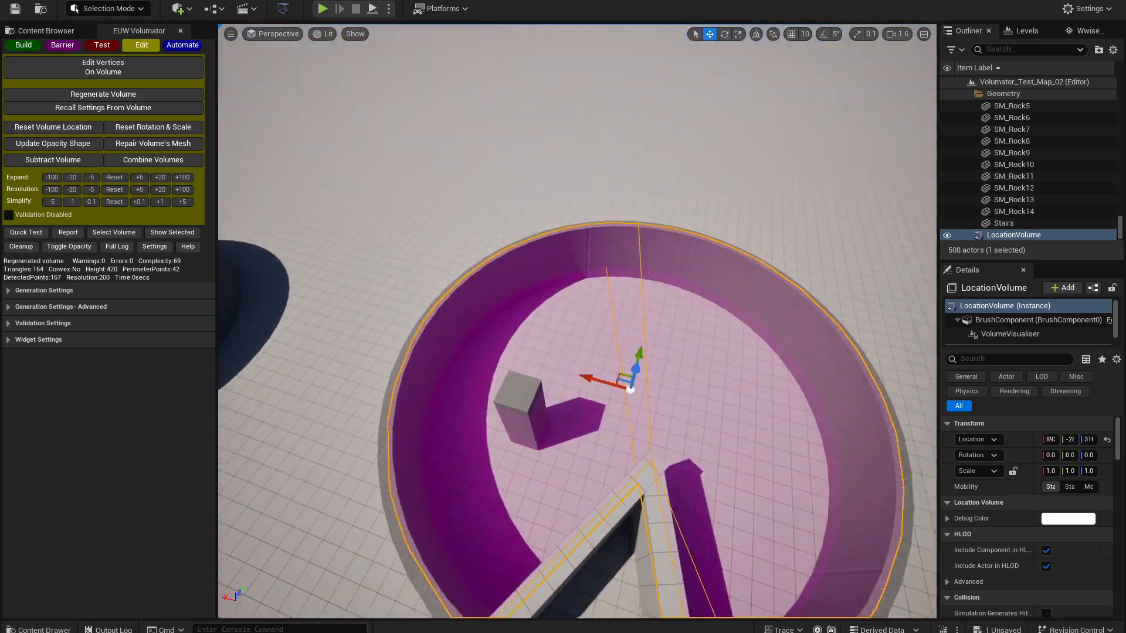
right_click_drag(644, 328, 317, 293)
right_click_drag(545, 334, 625, 386)
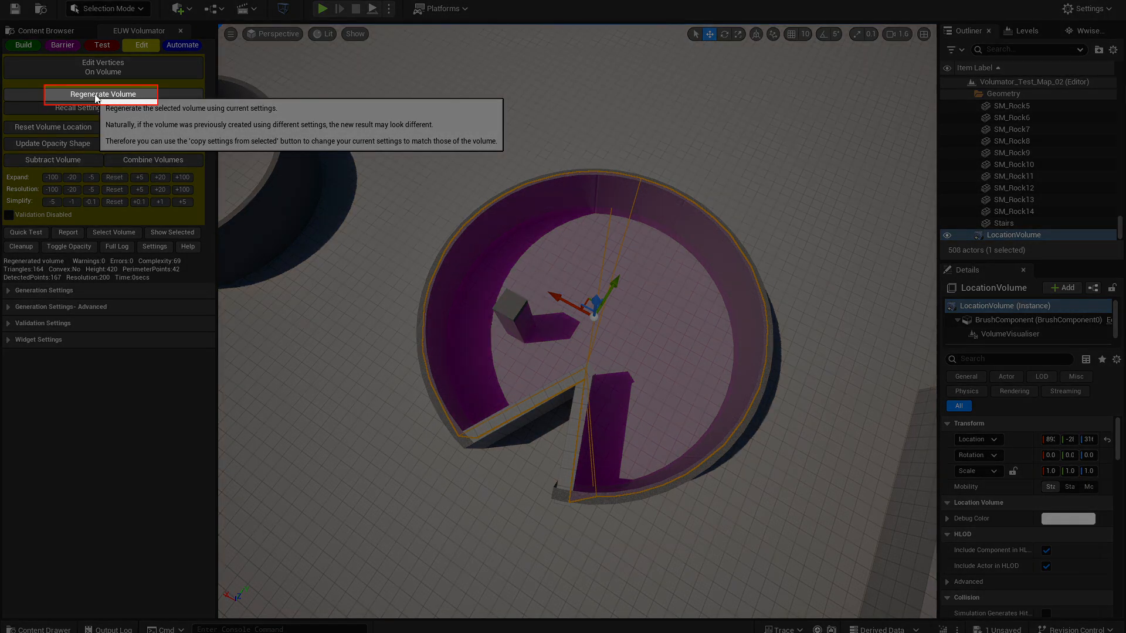
Regenerate the volume to discard its vertex edits, and enter and leave vertex editing without moving any point
scroll(965, 335, "down", 1)
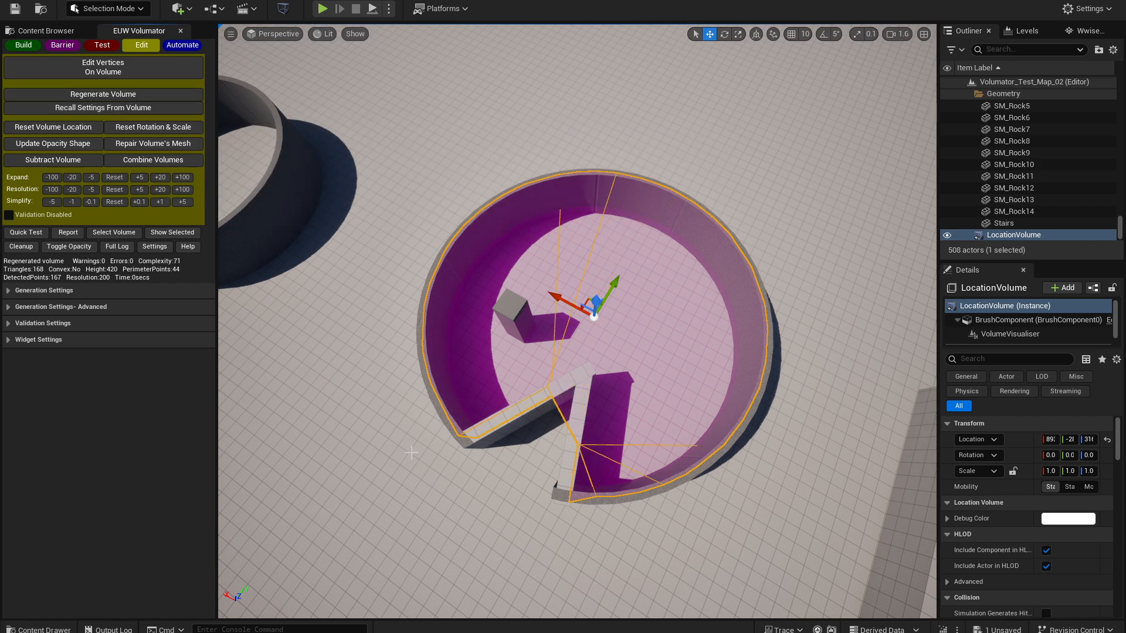
left_click(150, 71)
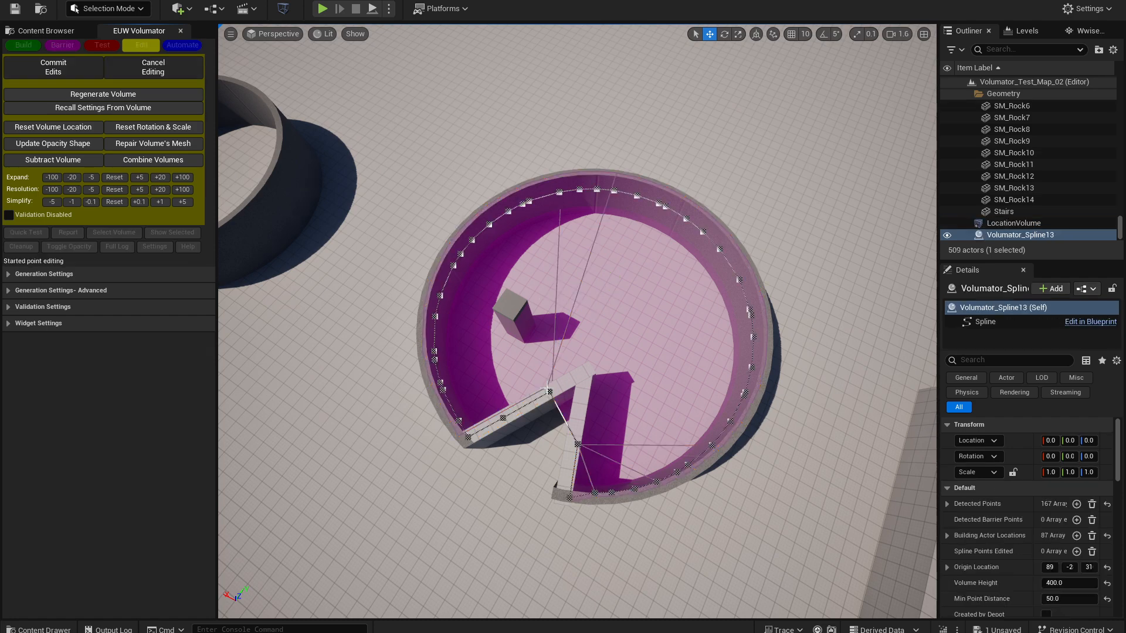
left_click(64, 75)
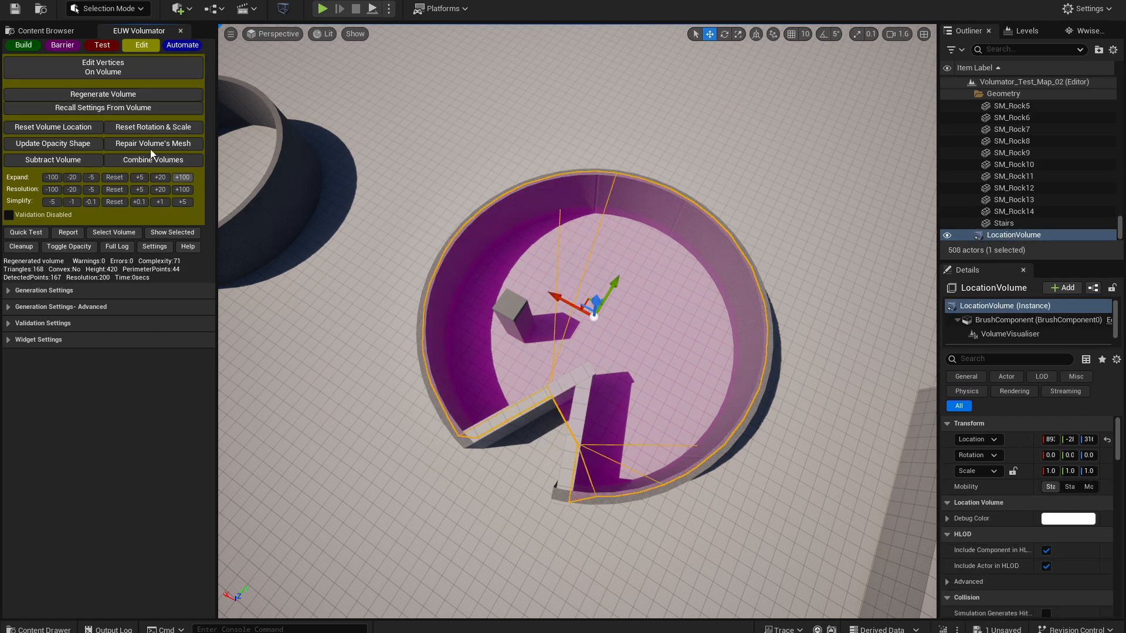
Move the vertex near the V-shaped walls' tip into the open room beside the pillar, and commit the vertex edits
left_click(112, 66)
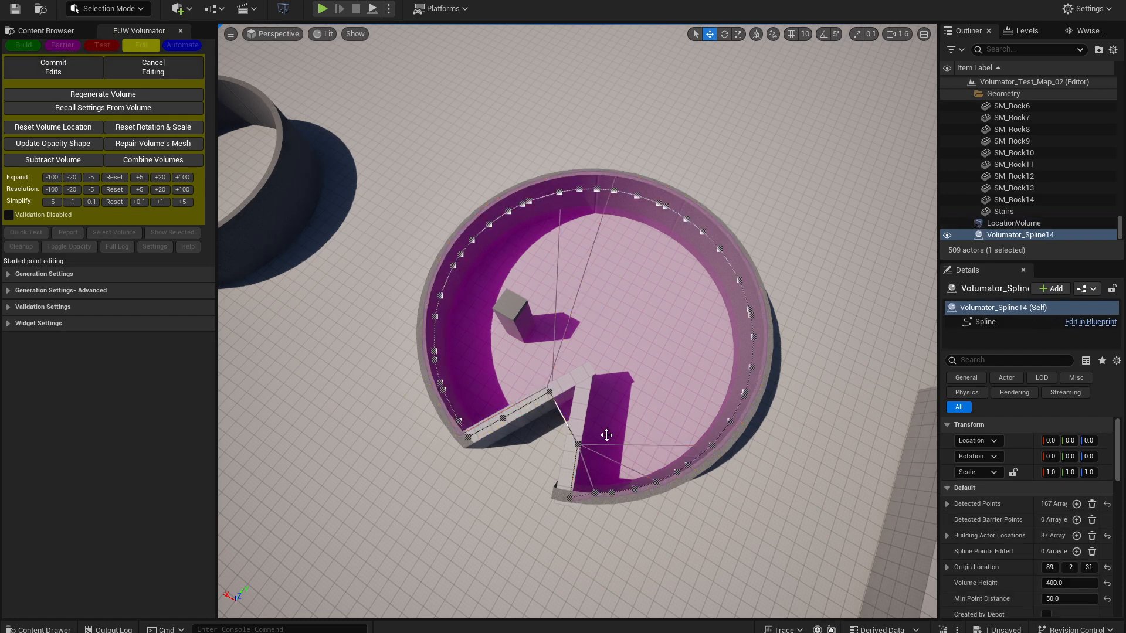
left_click(549, 392)
left_click_drag(557, 431, 558, 372)
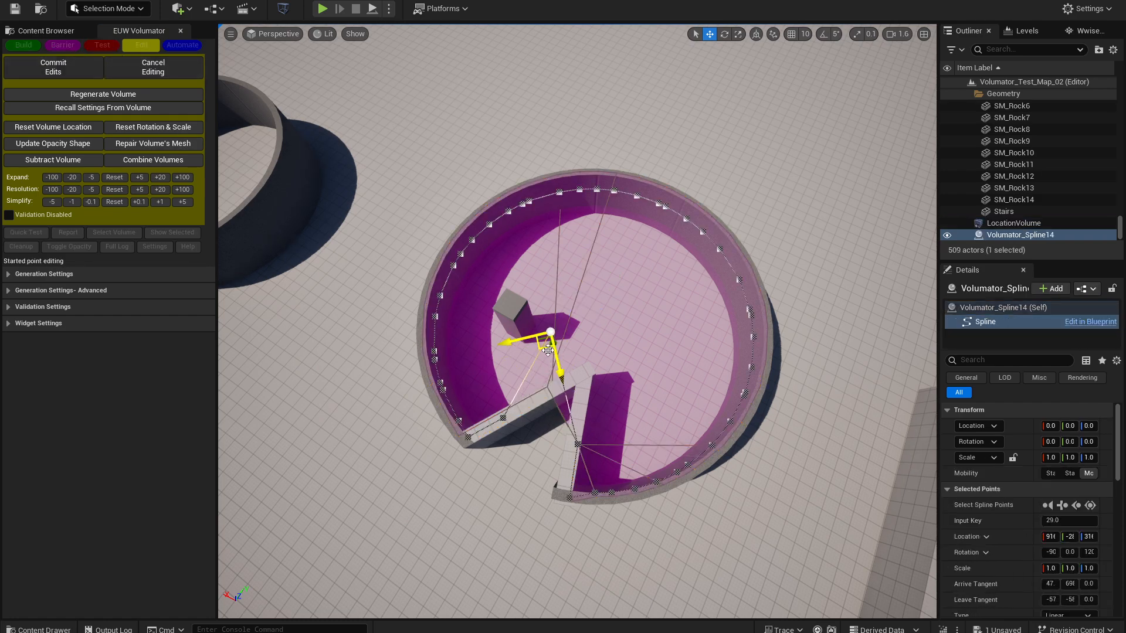
left_click(99, 100)
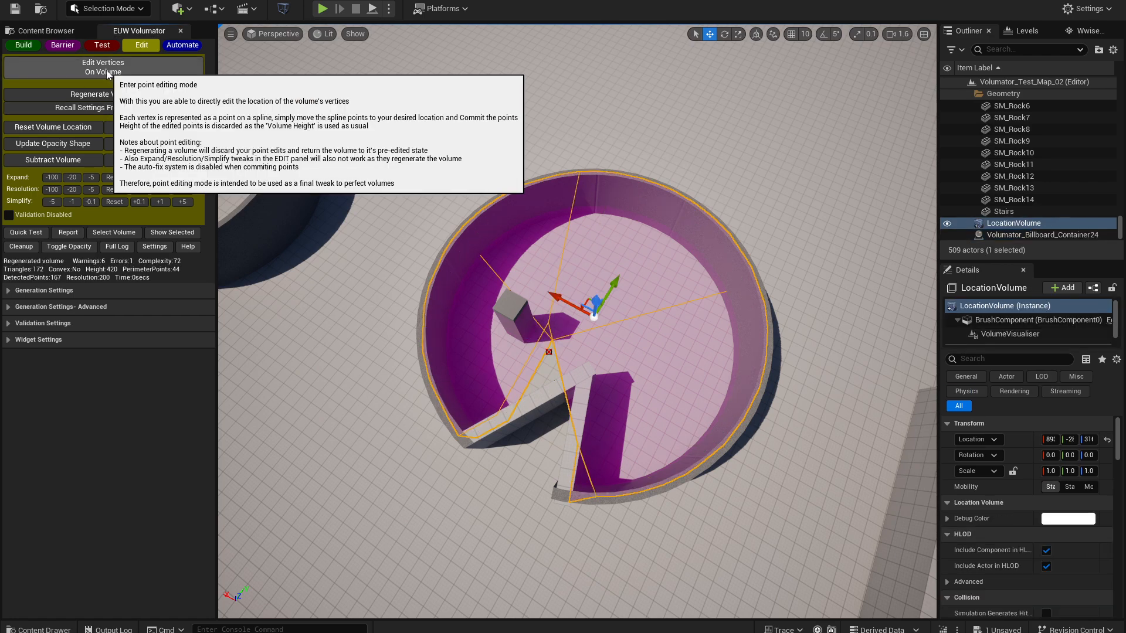
Reopen vertex editing, move the displaced vertex across the room beyond the tip of the V-shaped walls, and commit
left_click(108, 74)
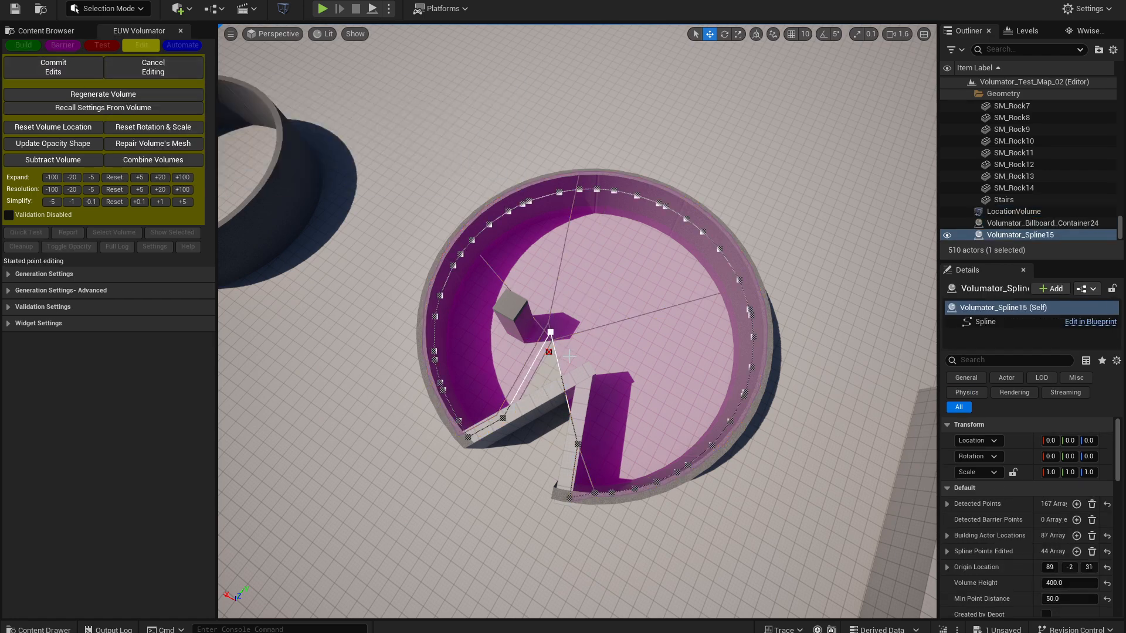
left_click(550, 332)
left_click_drag(550, 332, 645, 306)
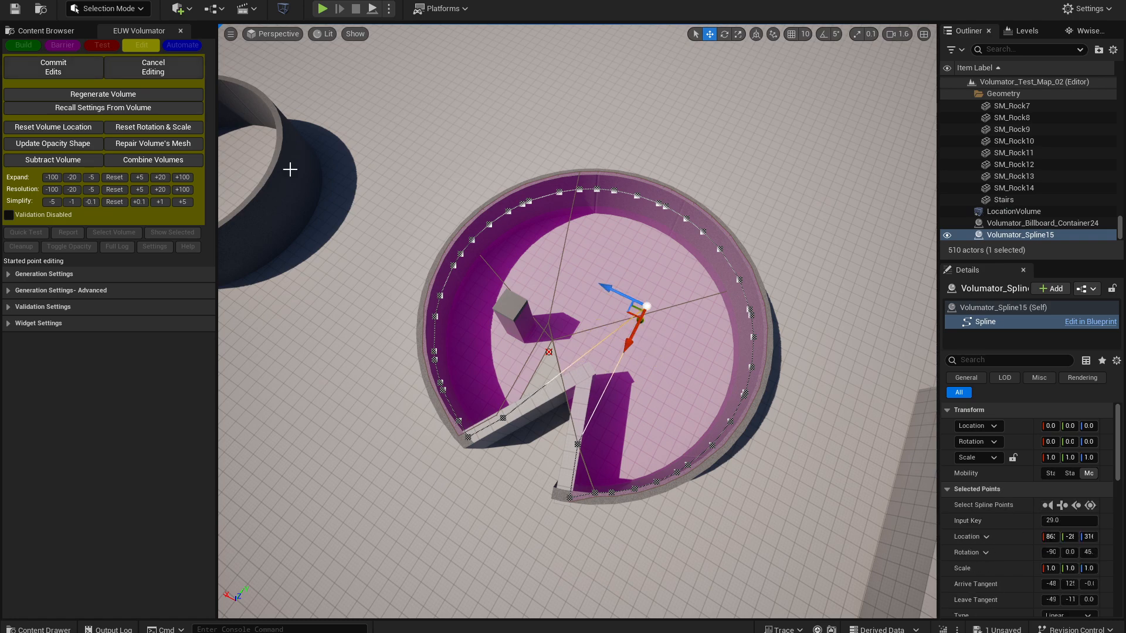
left_click(64, 71)
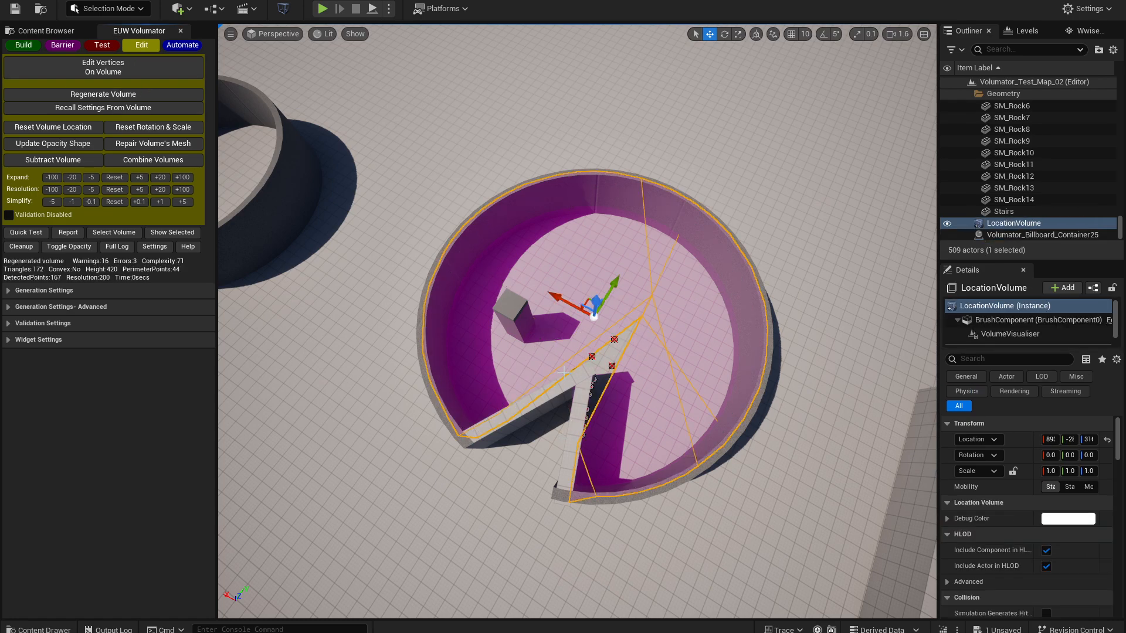
Inspect the validation markers around the displaced vertex, and regenerate the volume to restore its pre-edit shape
key("w")
right_click_drag(564, 373, 705, 338)
key("s")
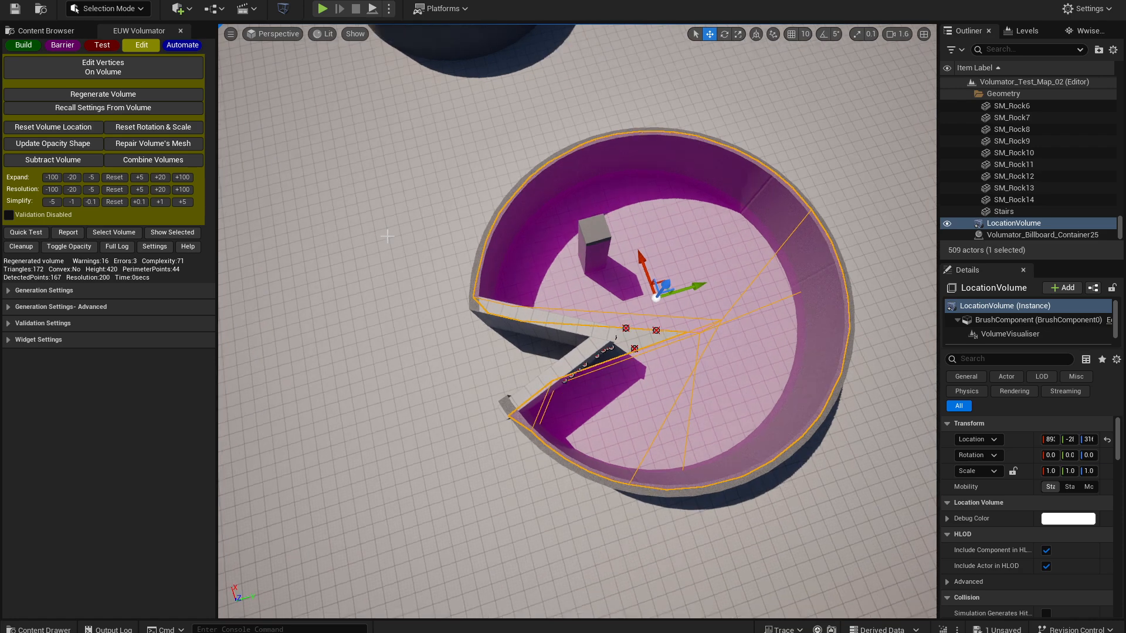
left_click(93, 95)
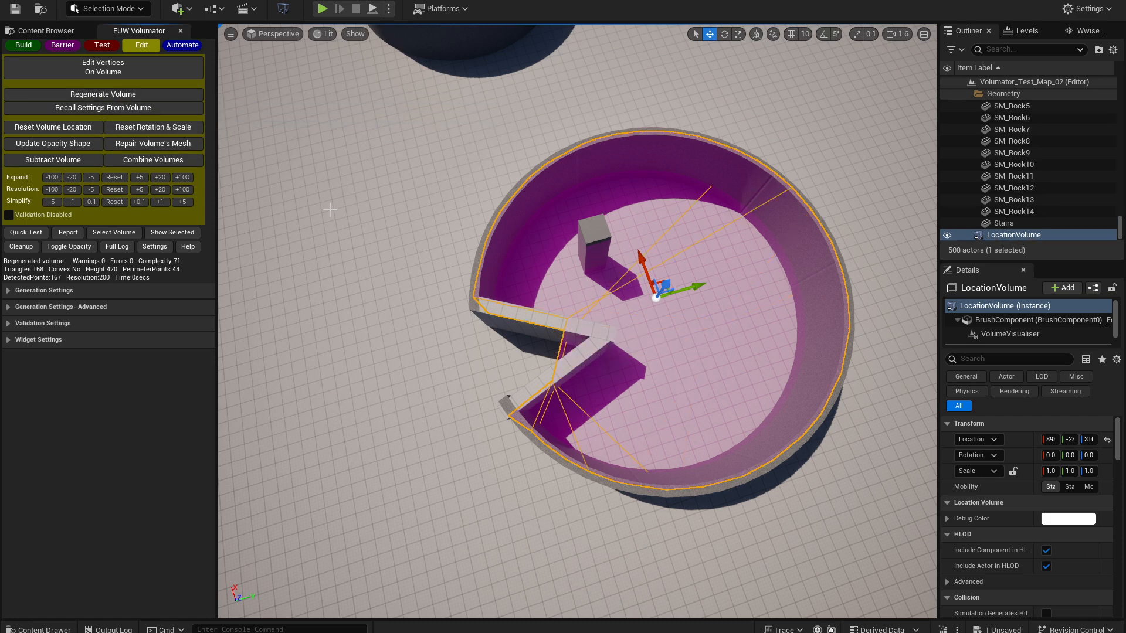
right_click_drag(326, 237, 326, 237)
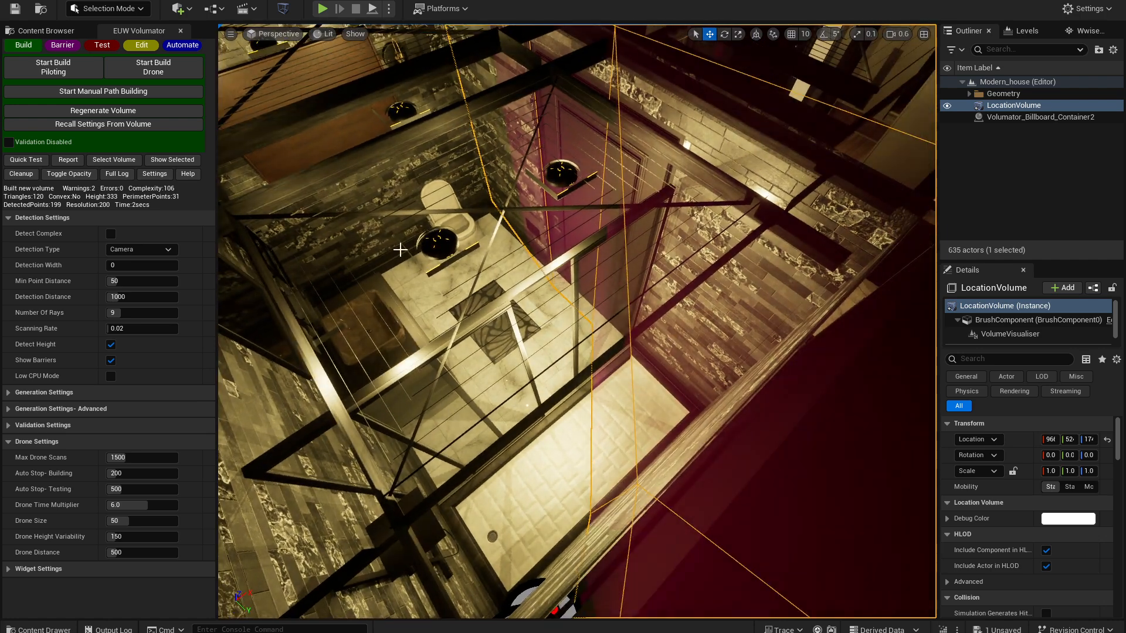
Open vertex editing on the location volume, move the doorway vertex into the shower corner and nudge its neighbour along the brick wall
left_click(141, 45)
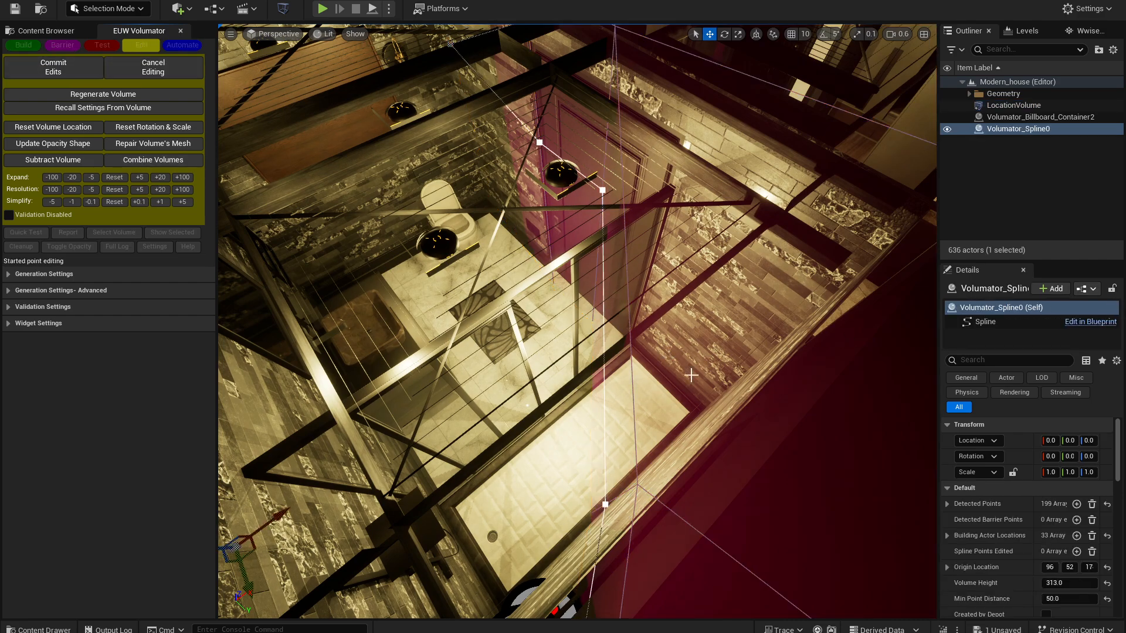
right_click_drag(800, 351, 936, 342)
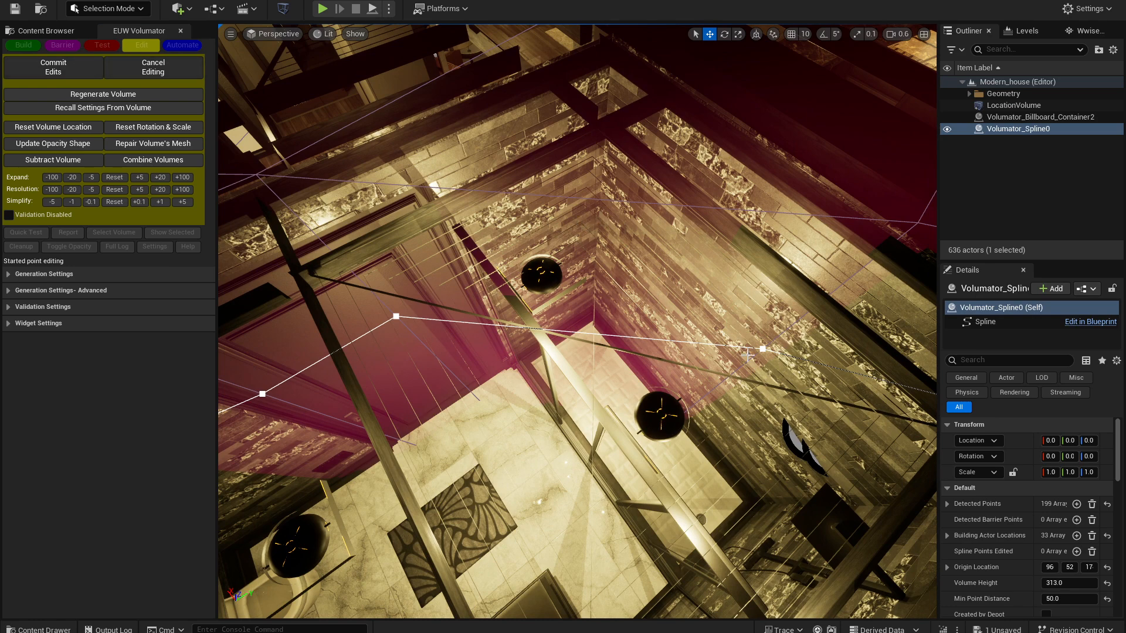
left_click(397, 319)
left_click_drag(359, 337, 595, 220)
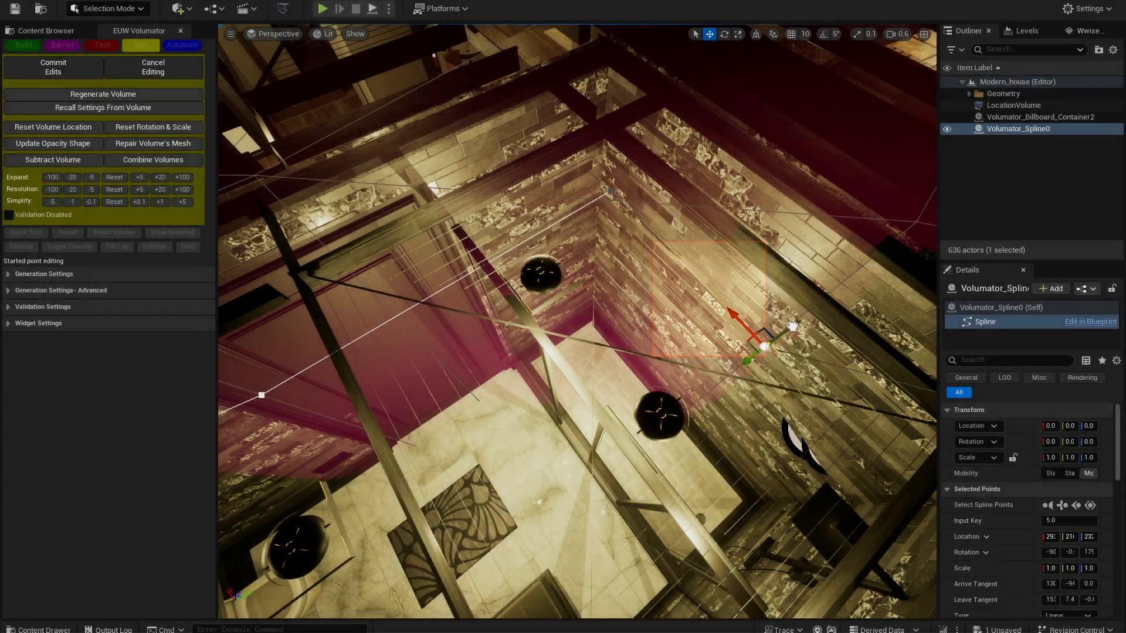
left_click_drag(761, 348, 769, 343)
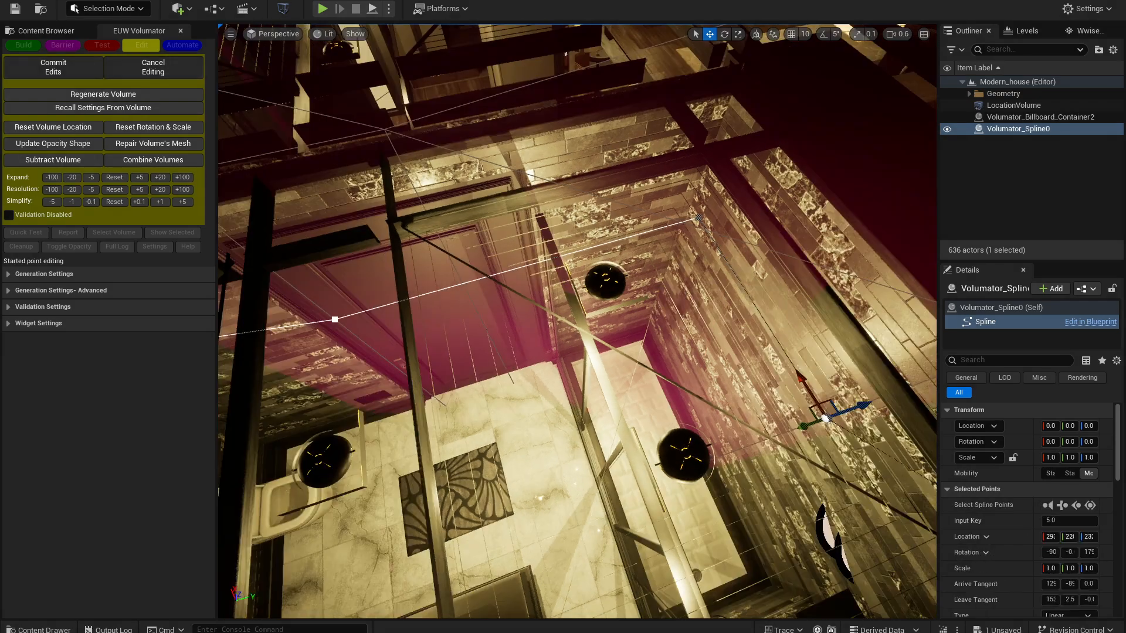
Fine-tune the positions of the vertices beside the bathroom door and in the shower corner
right_click_drag(317, 356, 498, 343)
left_click(484, 314)
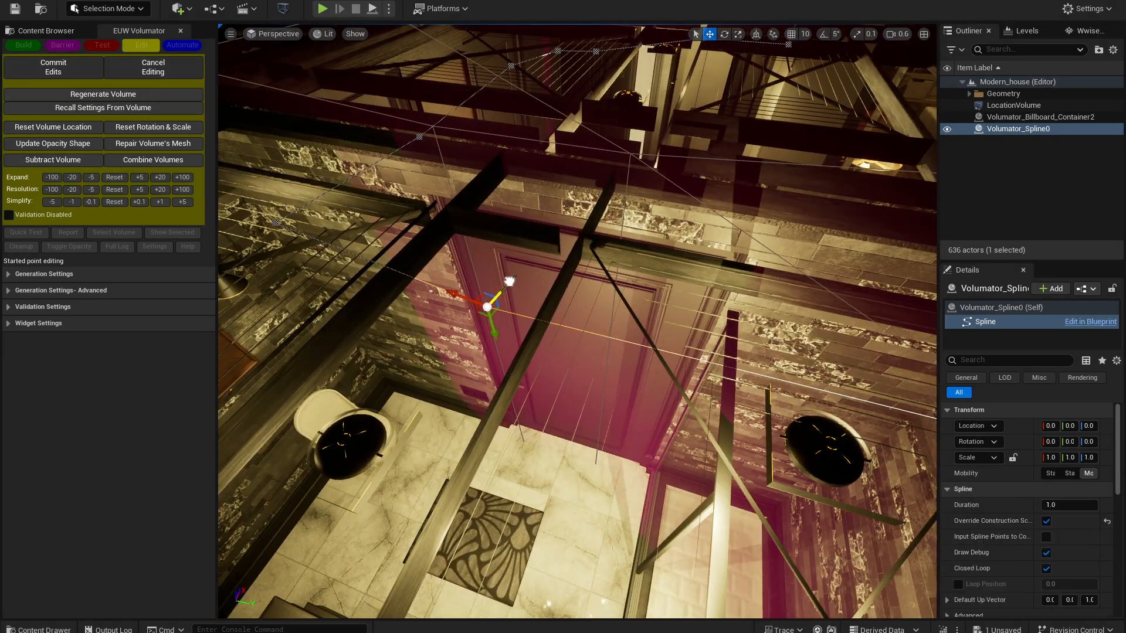
left_click_drag(515, 274, 516, 272)
right_click_drag(516, 272, 619, 269)
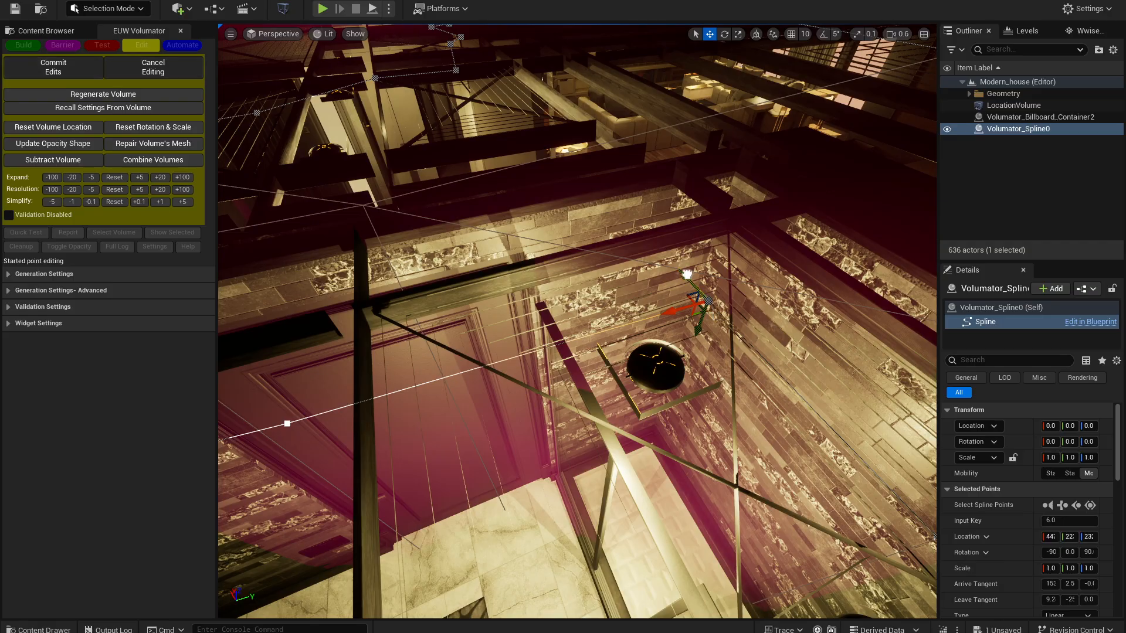
right_click_drag(442, 355, 249, 228)
Reopen vertex editing on the volume and move the vertex near the tall narrow opening across to the wall on its other side
left_click(103, 68)
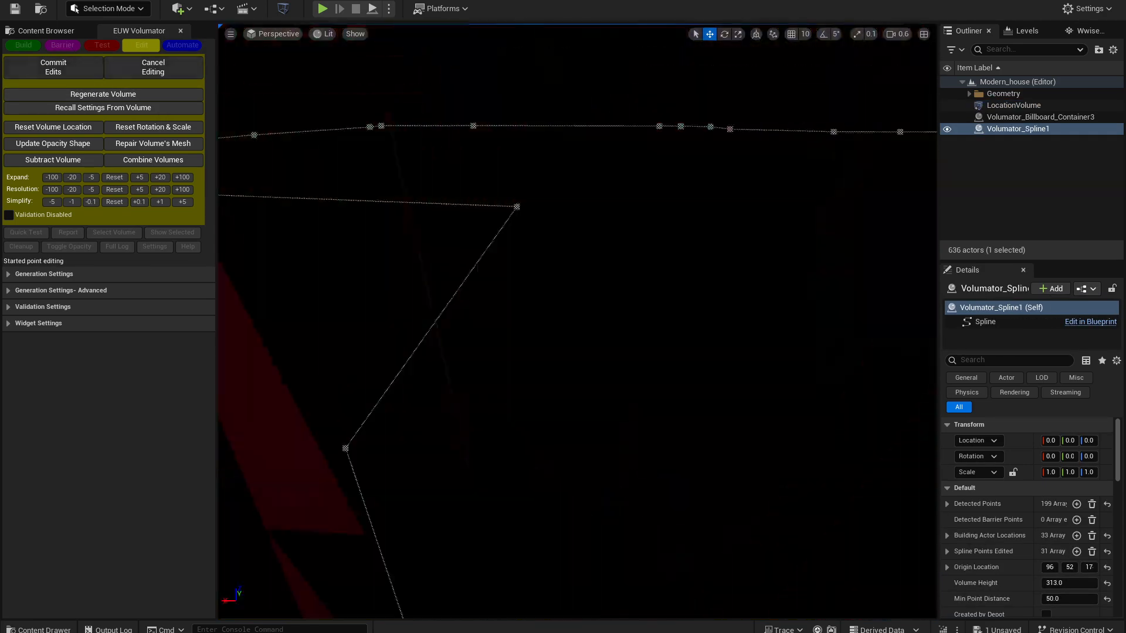
right_click_drag(577, 321, 551, 311)
left_click(754, 201)
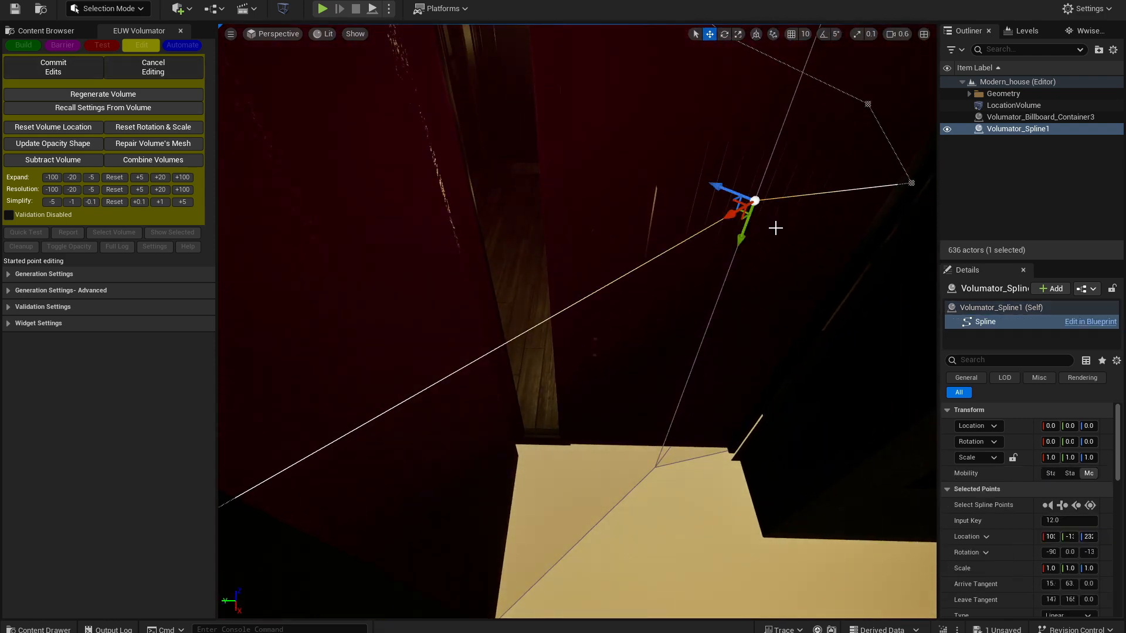
left_click_drag(734, 201, 444, 190)
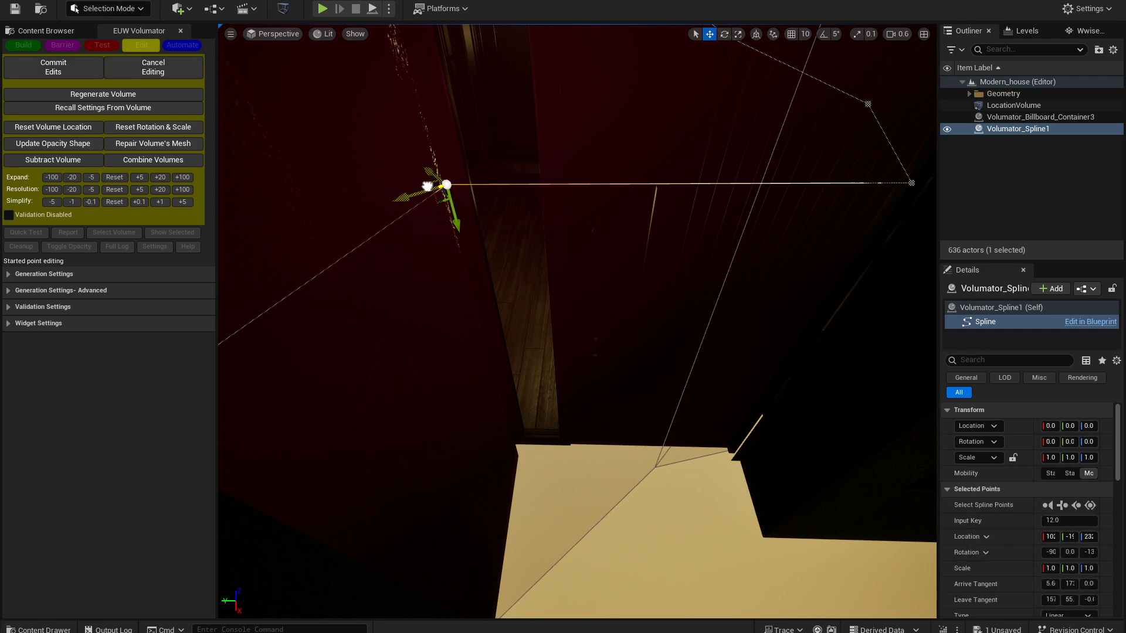
Shift the adjoining vertex in the same direction as the previous one, and commit the vertex edits
mouse_move(477, 278)
right_mouse_down()
mouse_move(492, 270)
mouse_move(486, 287)
mouse_move(478, 278)
right_mouse_up()
left_click(470, 293)
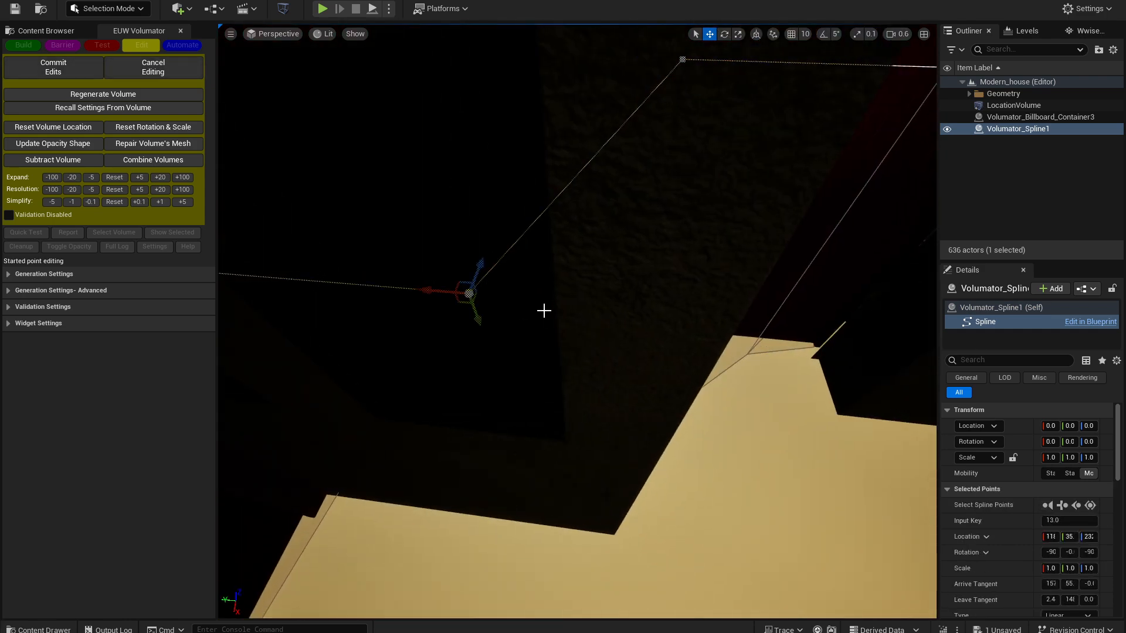
left_click_drag(430, 292, 669, 314)
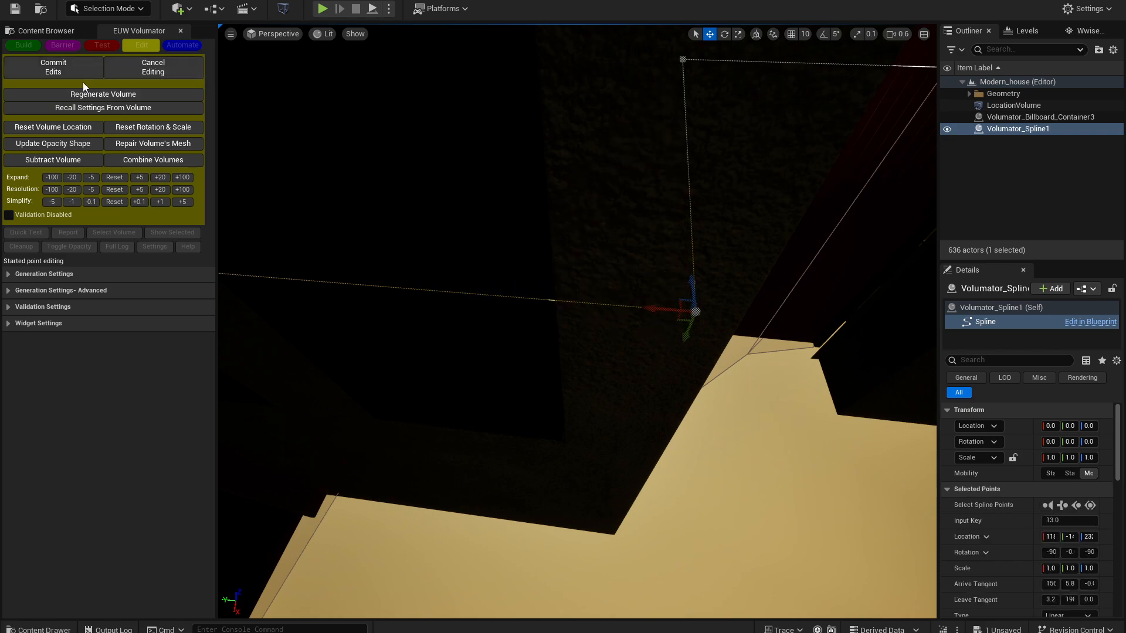
left_click(54, 67)
Focus on LocationVolume and look up Modeling among the available editor modes
double_click(976, 106)
right_click_drag(578, 322, 463, 240)
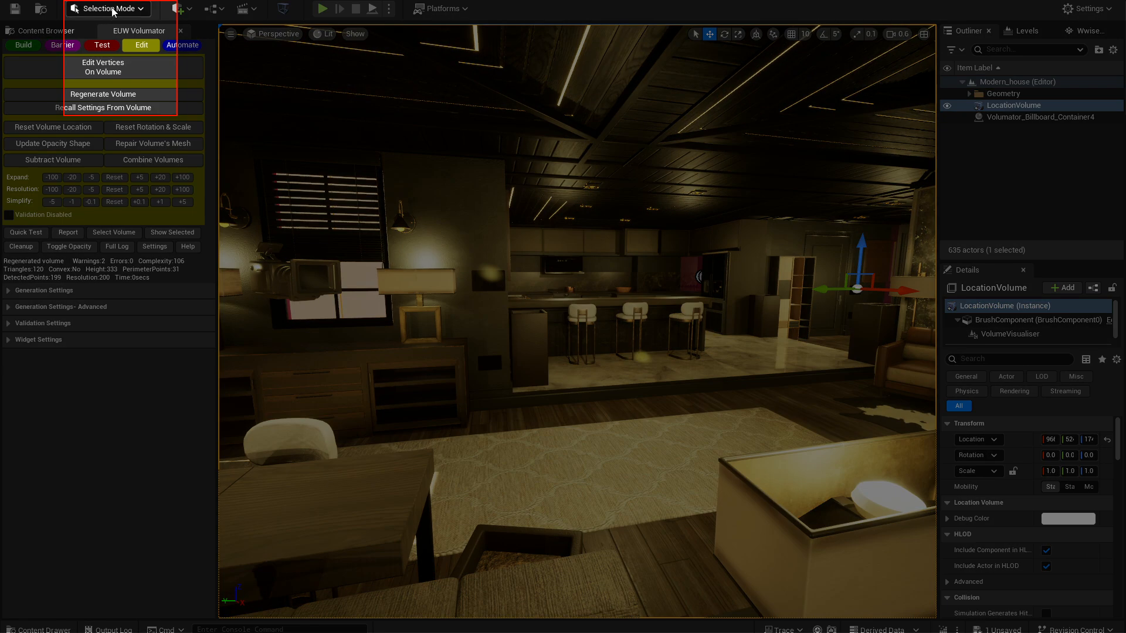
left_click(113, 9)
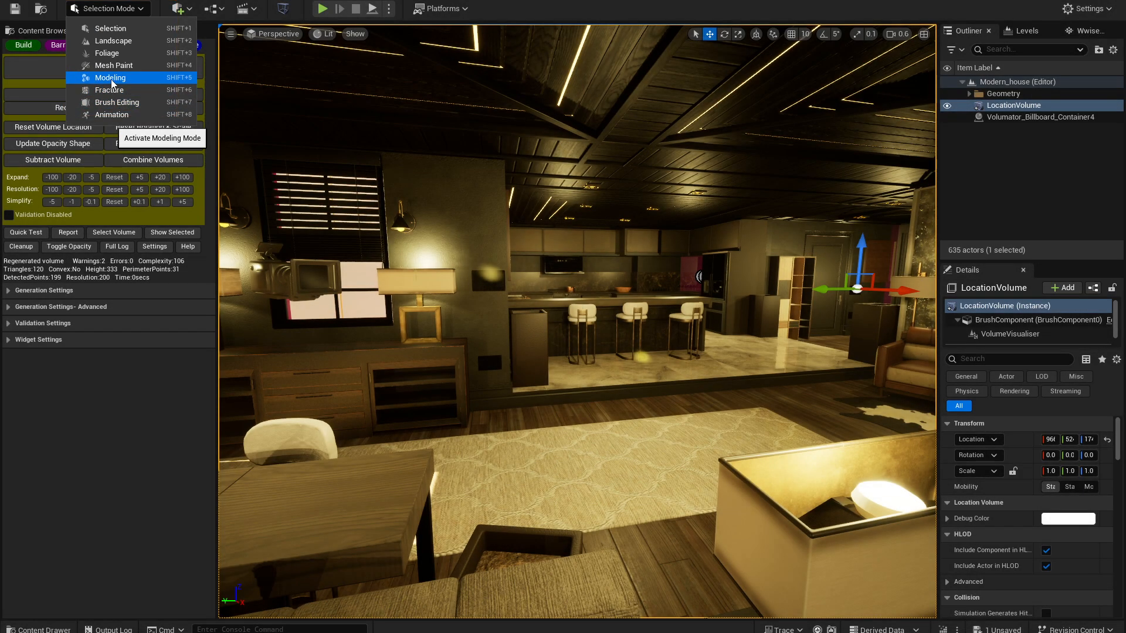
left_click(158, 422)
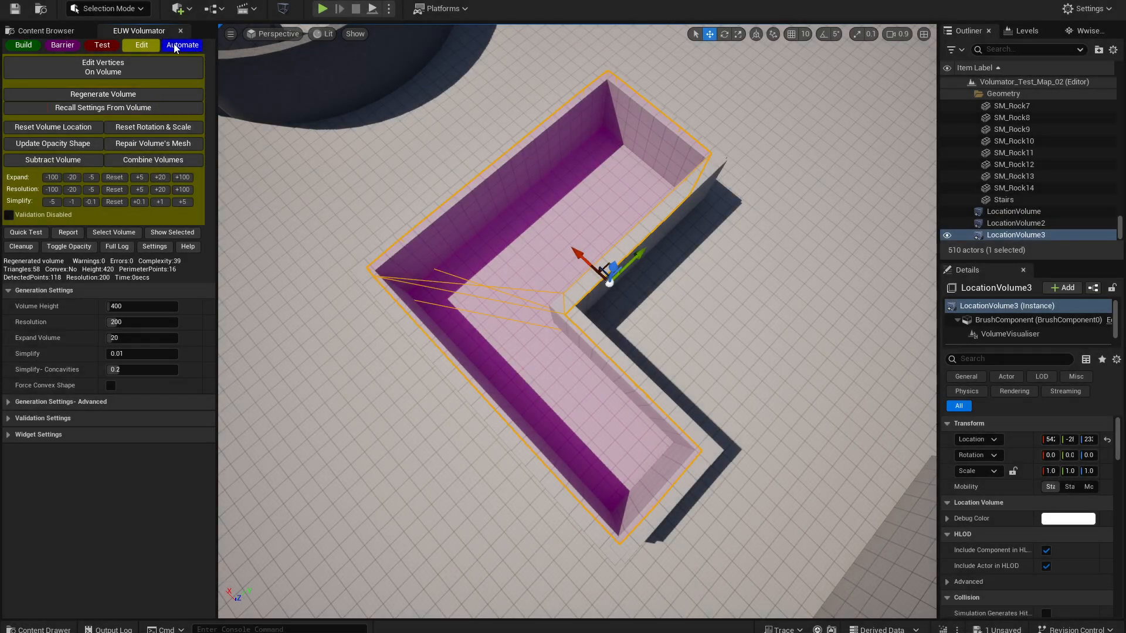
Set the Resolution to 1000 in the generation settings, and regenerate LocationVolume3 around the L-shaped room
right_click_drag(365, 343, 387, 343)
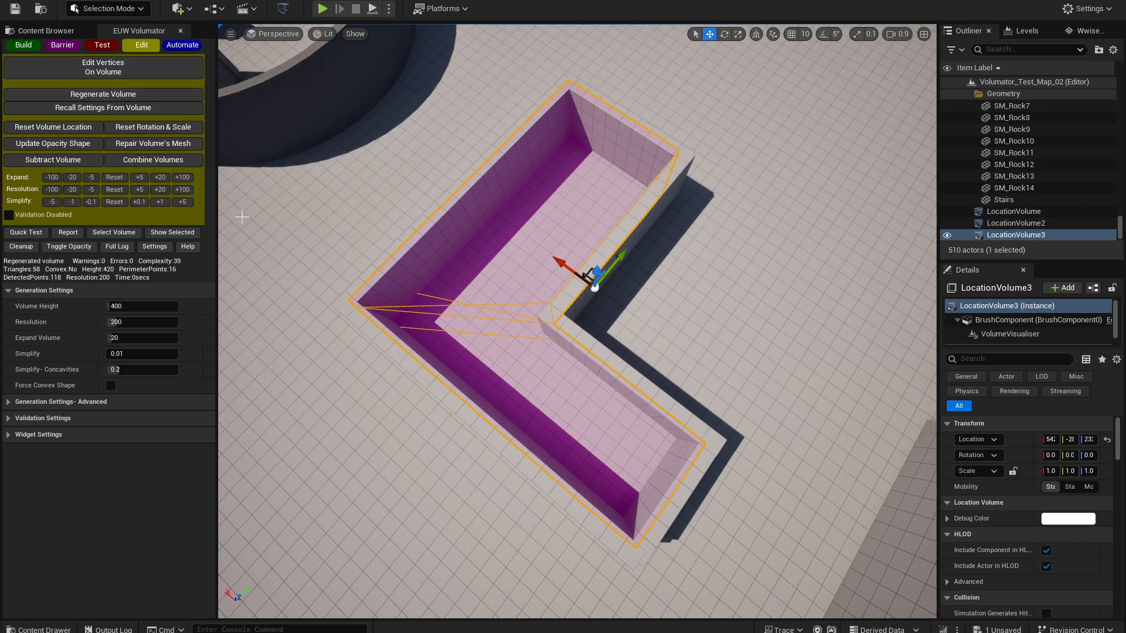
left_click(140, 322)
type("1000")
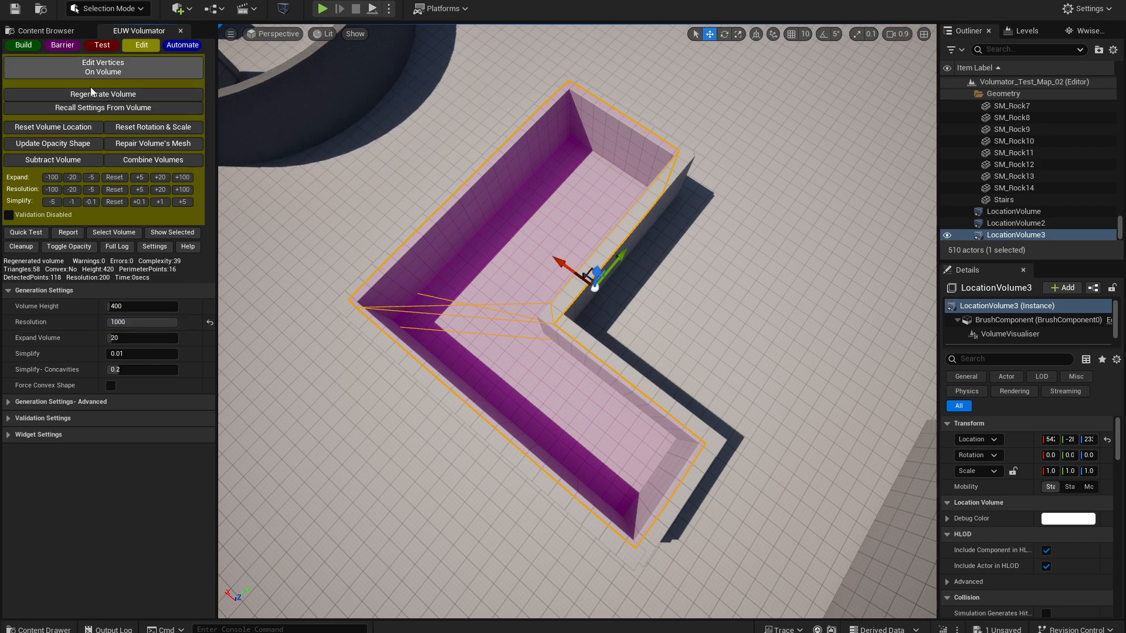
left_click(93, 94)
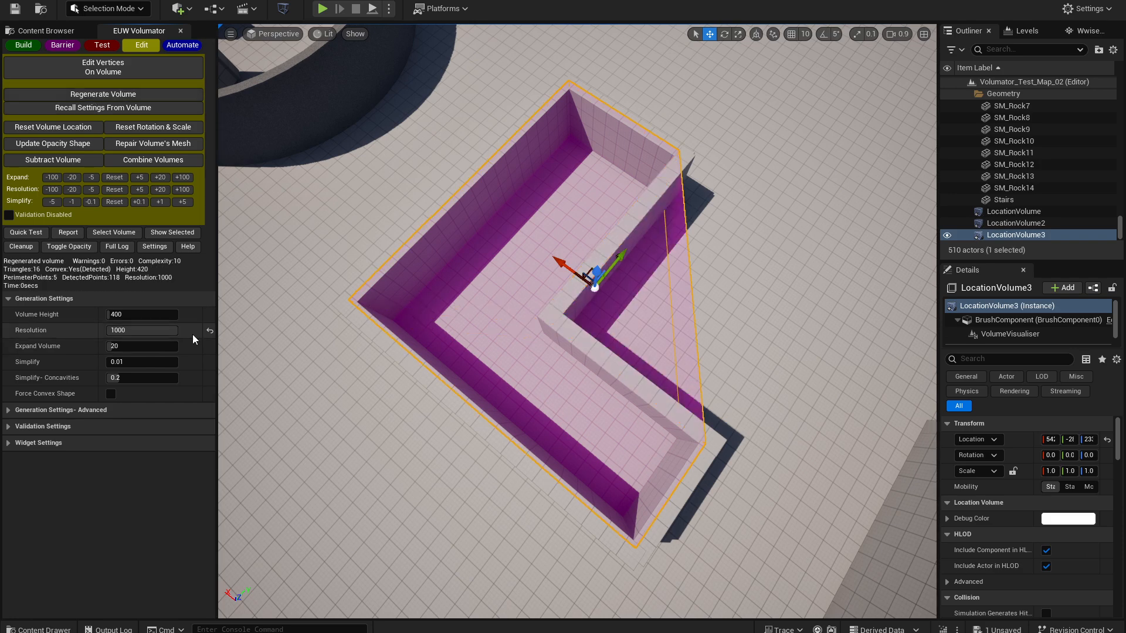
Reset the Resolution setting to its default of 200, and recall the stored settings from LocationVolume3
left_click(210, 333)
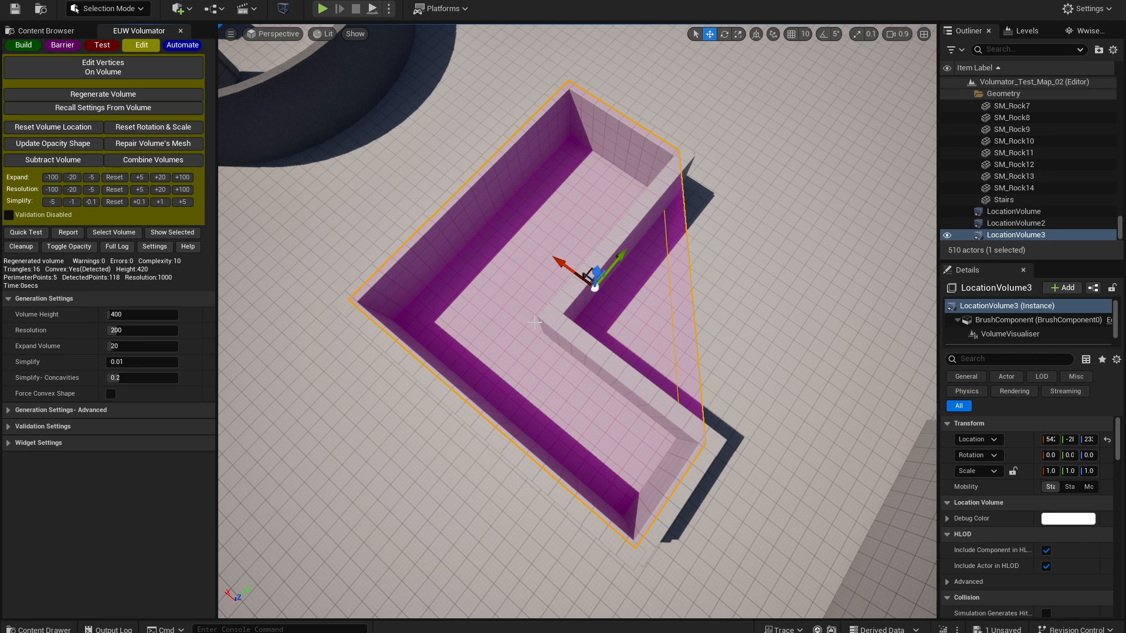
left_click_drag(111, 333, 108, 333)
left_click(103, 108)
Return the Resolution to 200, set the Volume Height to 309, and regenerate LocationVolume3
left_click_drag(138, 305, 162, 306)
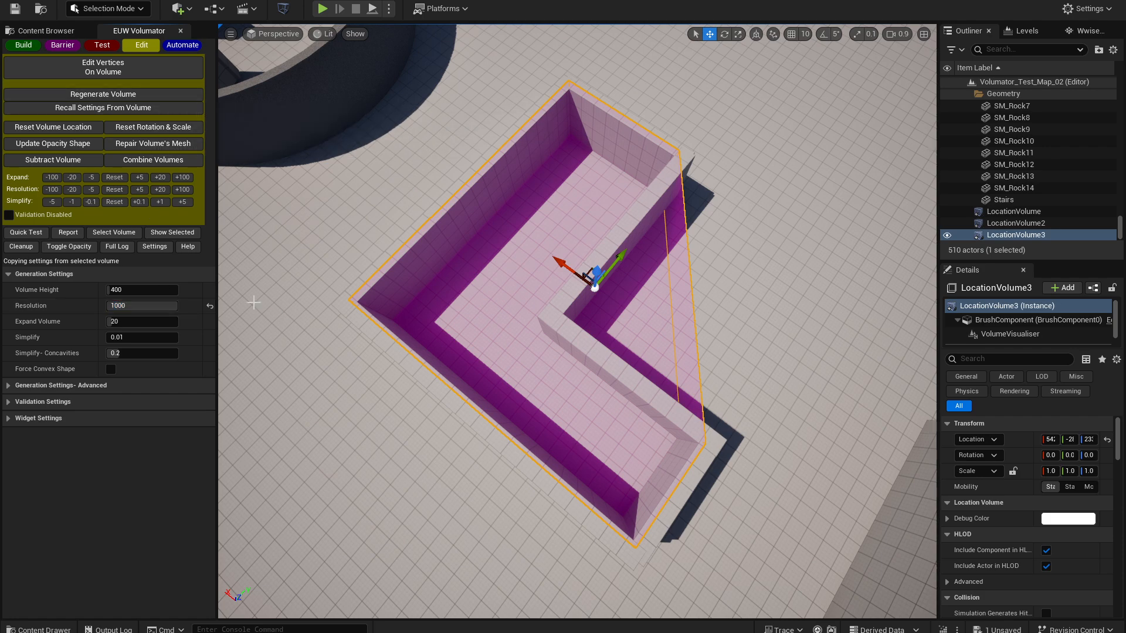
left_click(210, 305)
left_click(156, 95)
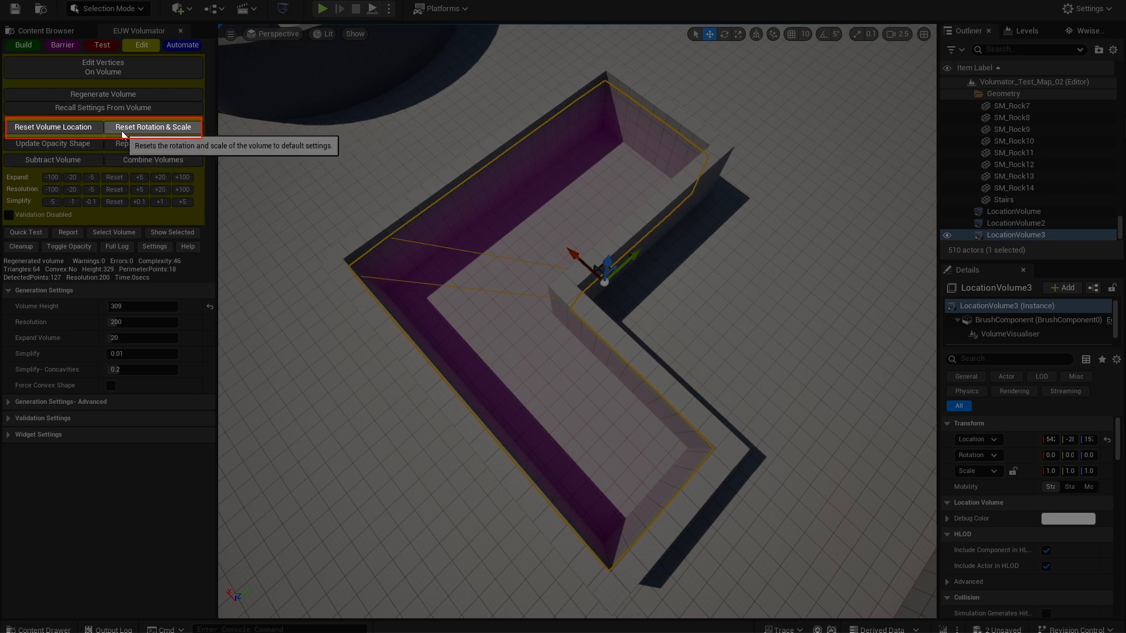
Move LocationVolume3 away from the L-shaped walls, and reset the volume to its original location
right_click_drag(667, 248, 628, 260)
left_click_drag(666, 248, 548, 276)
left_click(68, 128)
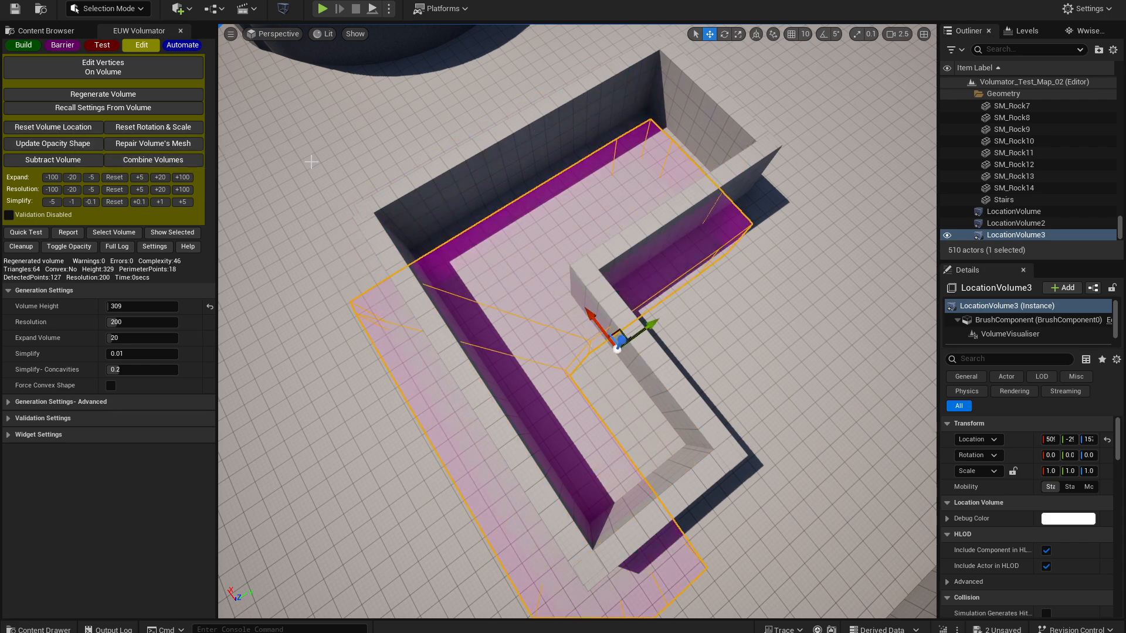
left_click(52, 127)
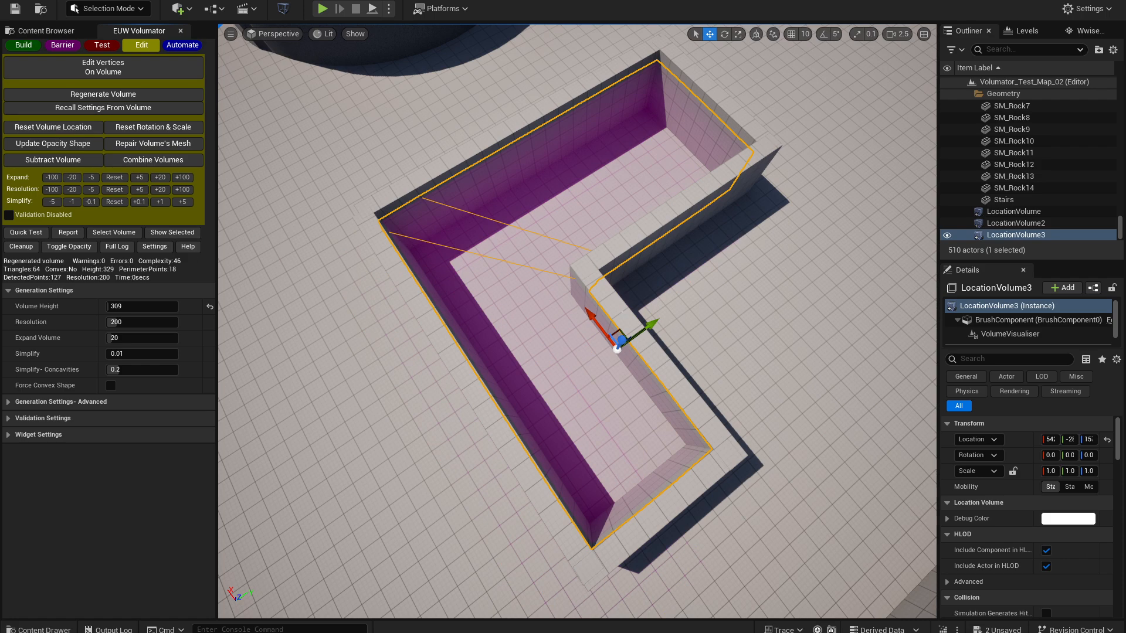
Move LocationVolume3 off the walls again and quick-test it, reset its location, and repeat the quick test
left_click_drag(619, 335, 584, 318)
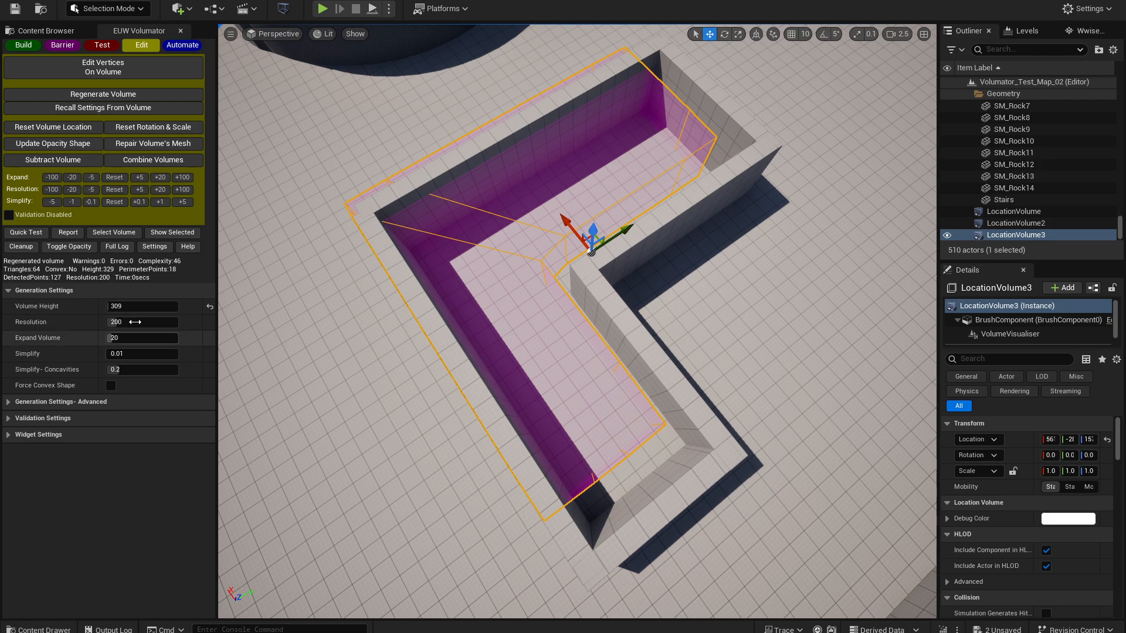
left_click(26, 232)
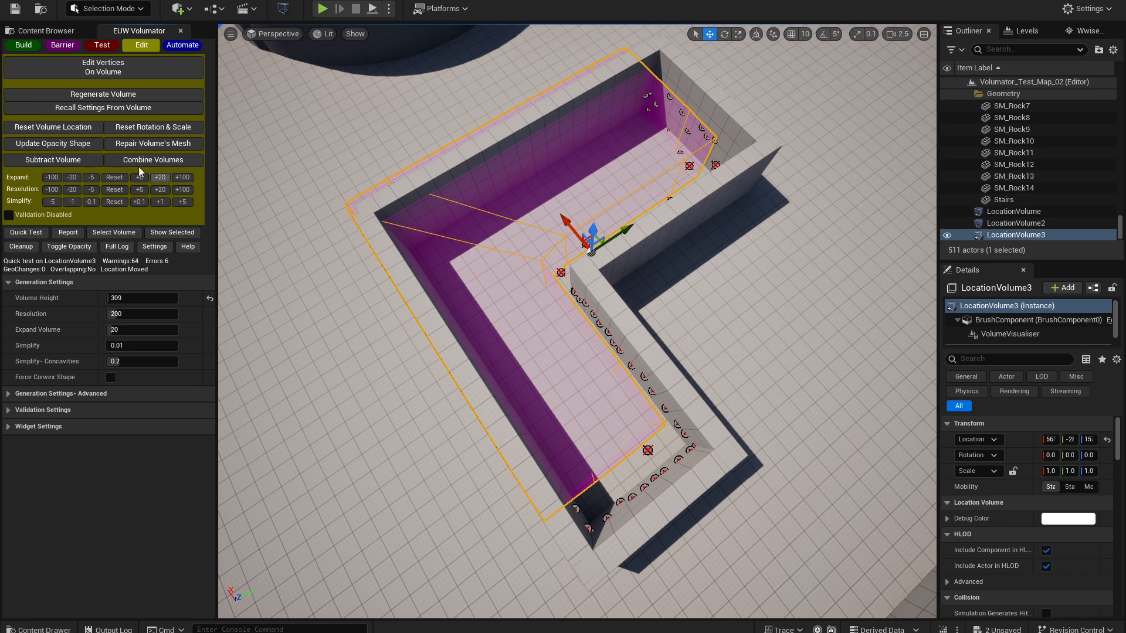
left_click(52, 127)
left_click(26, 233)
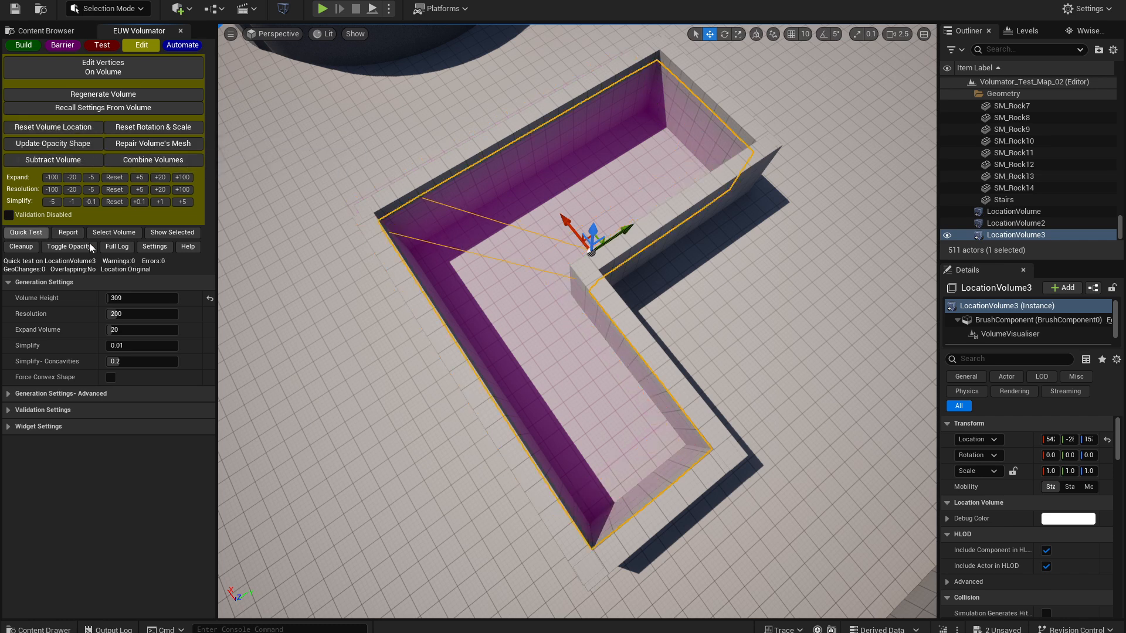
Rotate LocationVolume3 about 22° around its vertical axis, and reset its rotation and scale
right_click_drag(572, 246, 585, 247)
key("e")
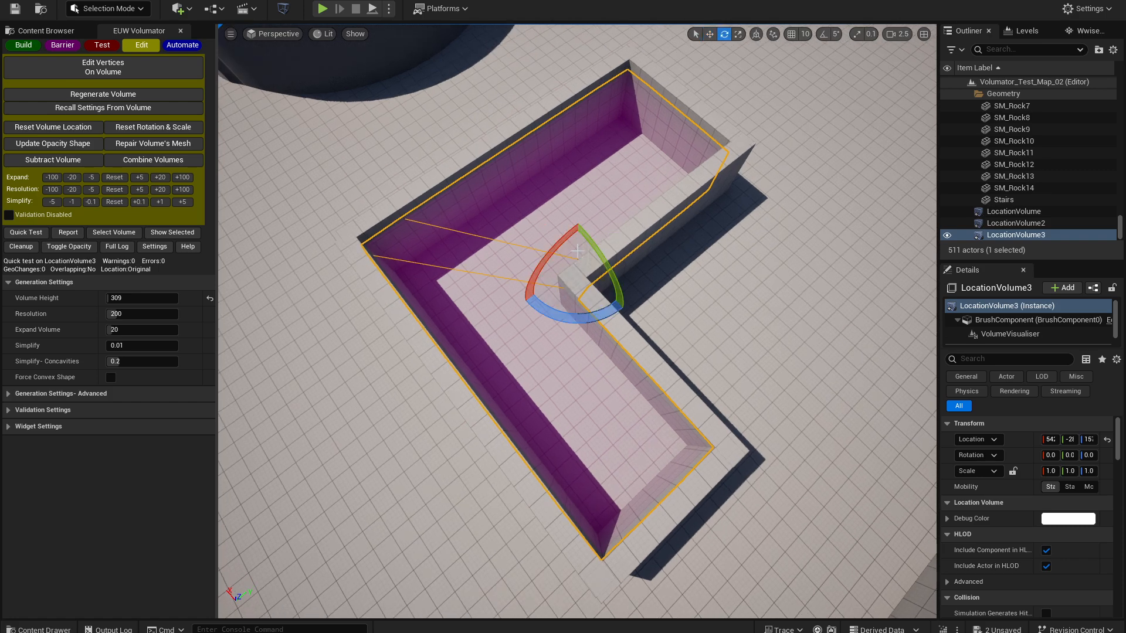
left_click_drag(582, 319, 542, 316)
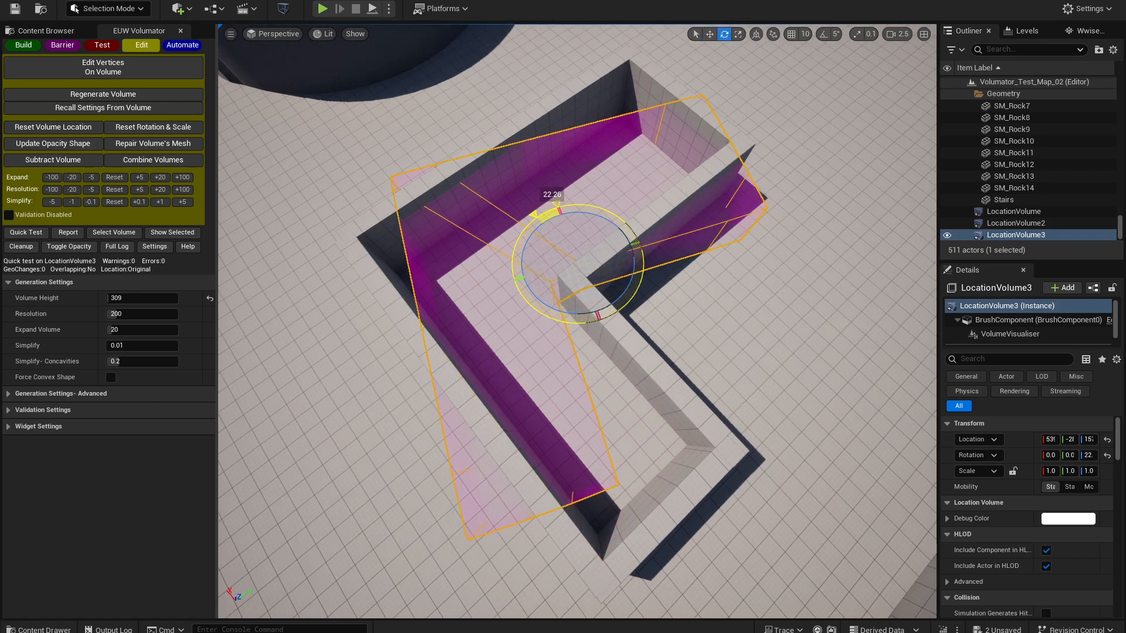
left_click(173, 128)
Rotate LocationVolume3 slightly the opposite way around its vertical axis, and reset its rotation and scale
scroll(586, 317, "up", 3)
left_click_drag(662, 346, 636, 353)
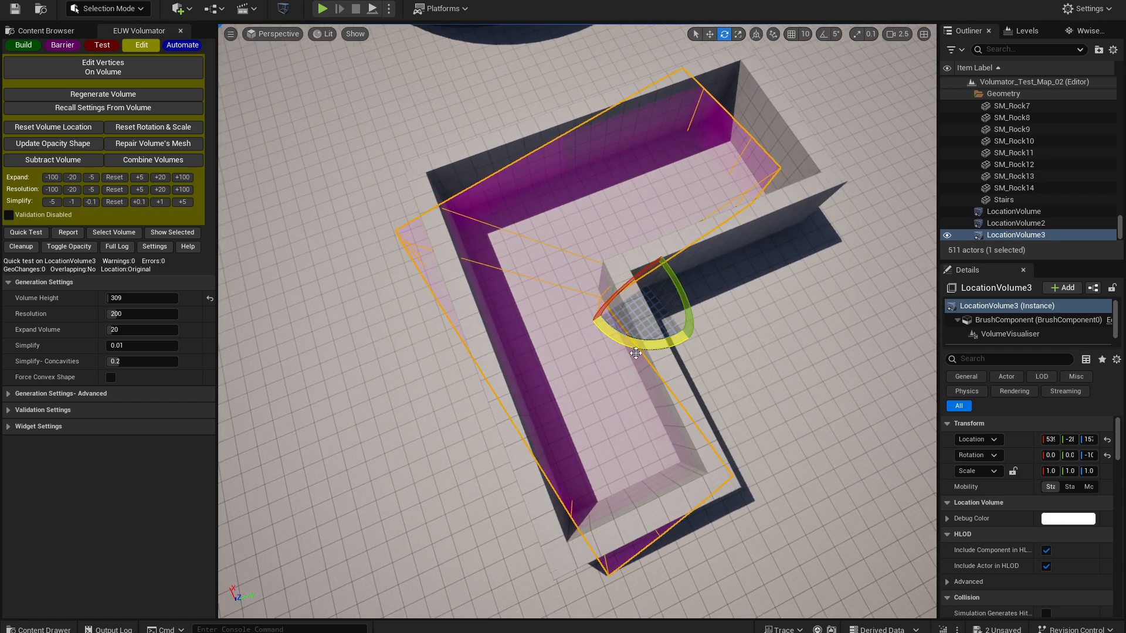
right_click_drag(635, 353, 563, 307)
key("r")
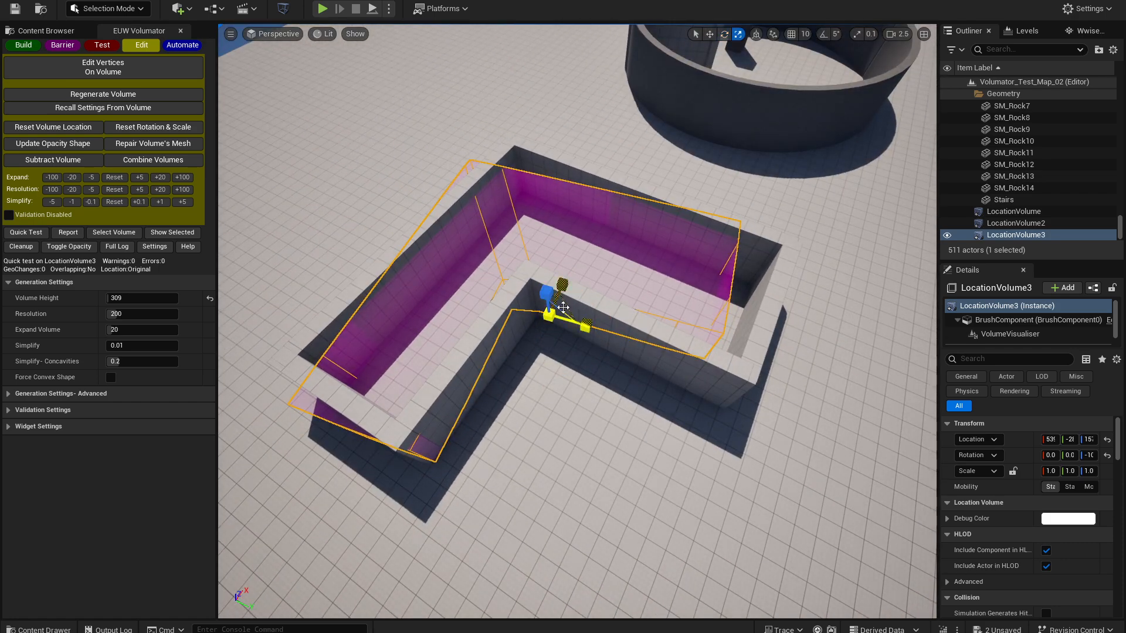
left_click(154, 127)
Scale LocationVolume3 horizontally to about 1.4 so it extends beyond the L-shaped walls, and run a quick test on it
right_click_drag(560, 287, 557, 370)
left_click_drag(592, 375, 610, 387)
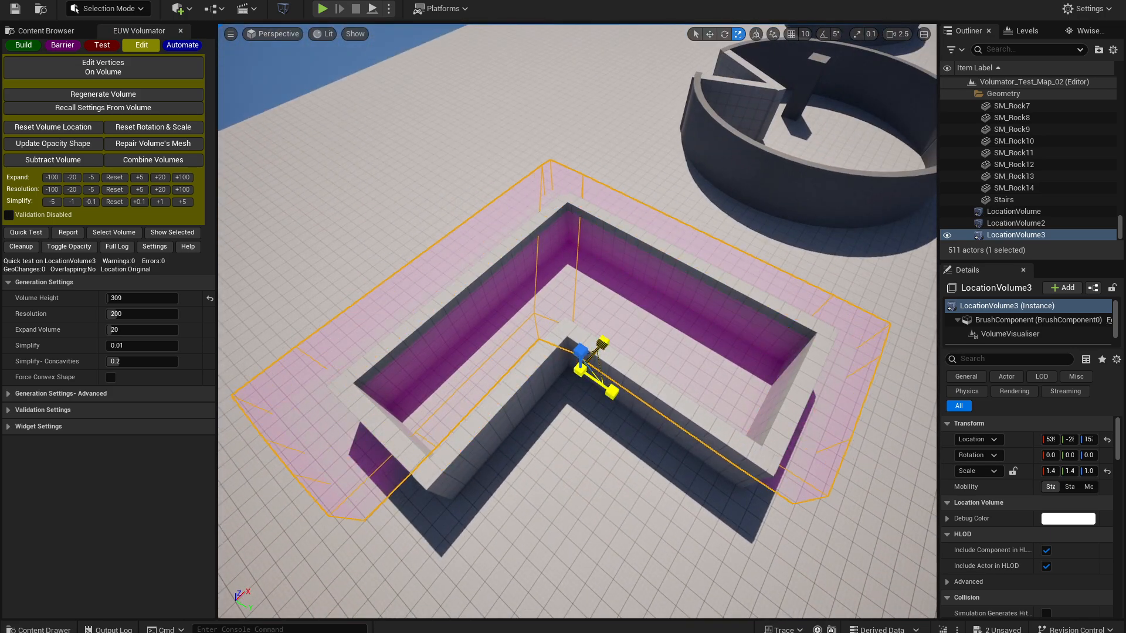
right_click_drag(610, 387, 610, 464)
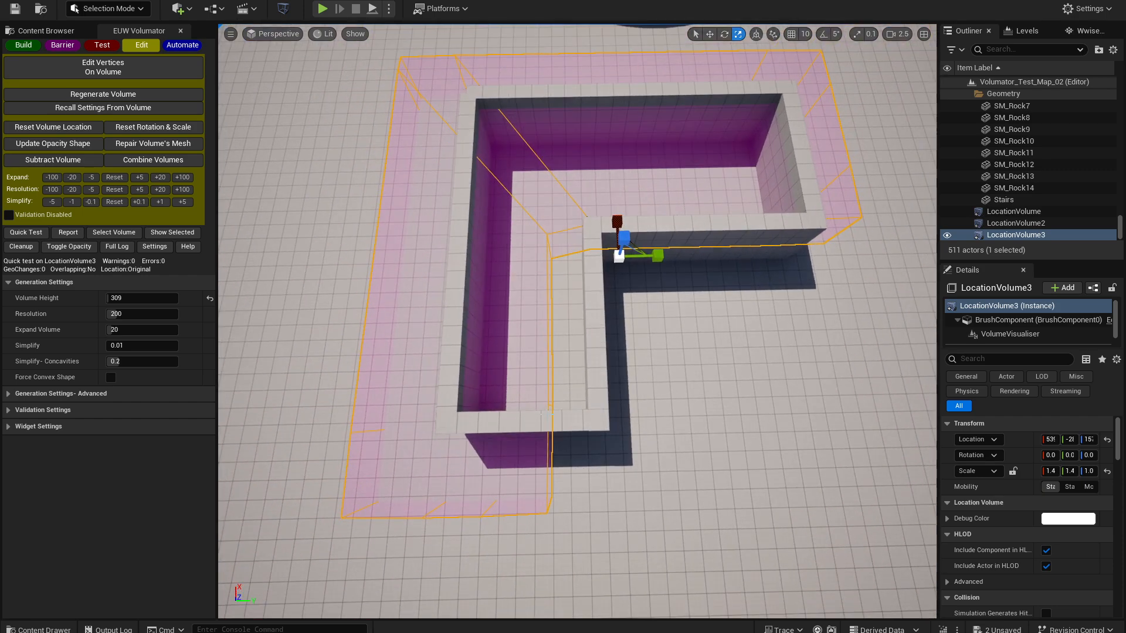
right_click_drag(534, 346, 534, 350)
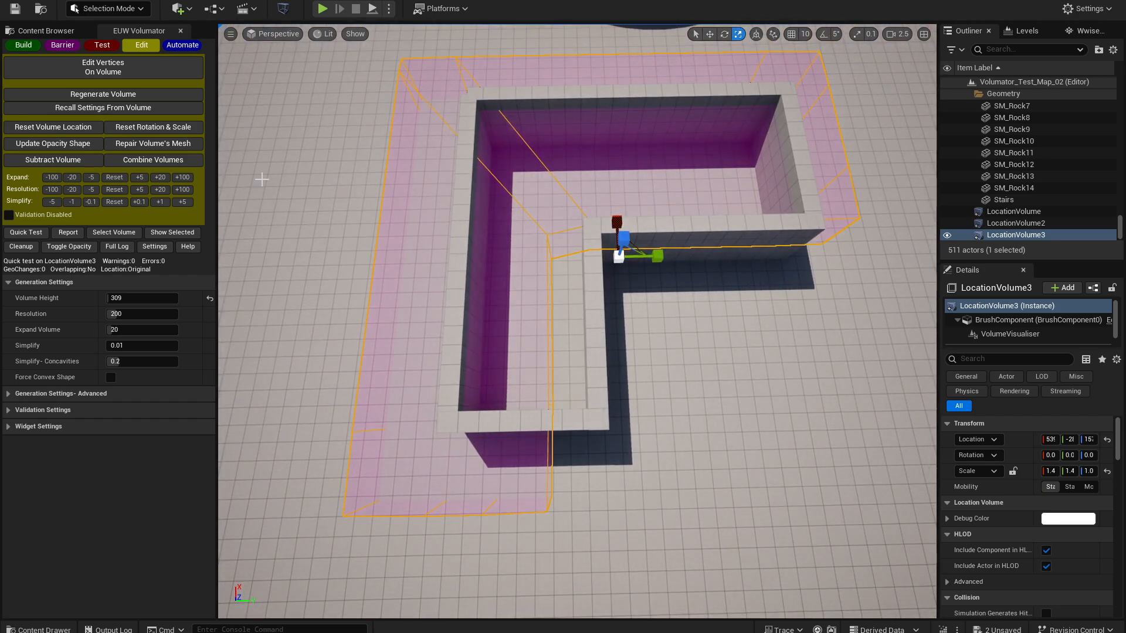
left_click(26, 232)
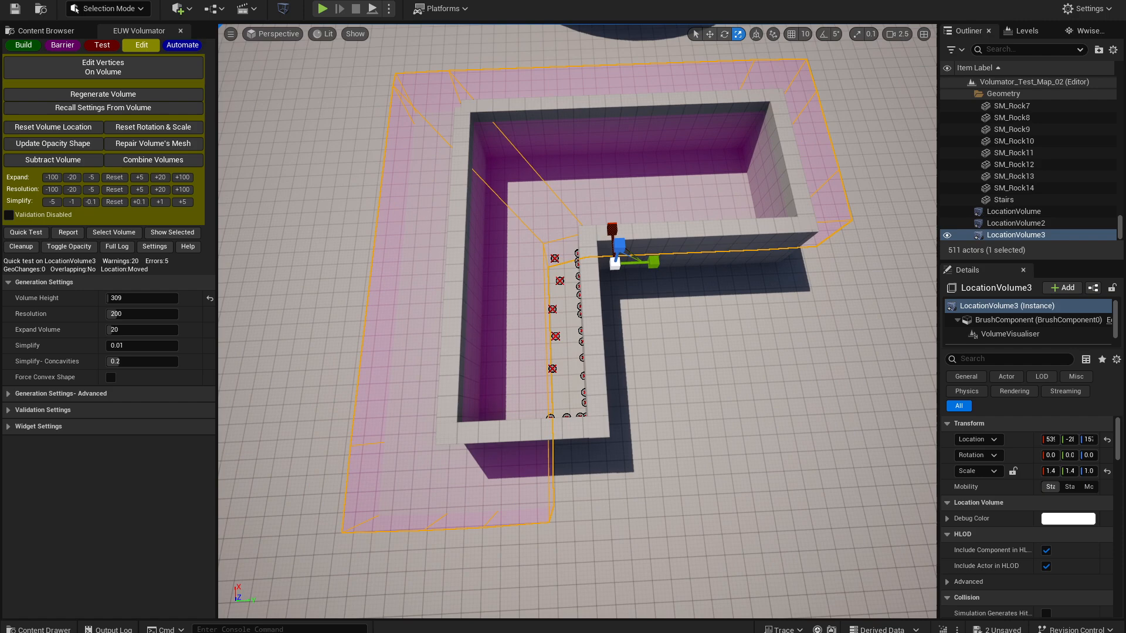
Reset the enlarged volume's rotation and scale as well as its location to fit the L-shaped room
left_click(138, 127)
left_click(58, 127)
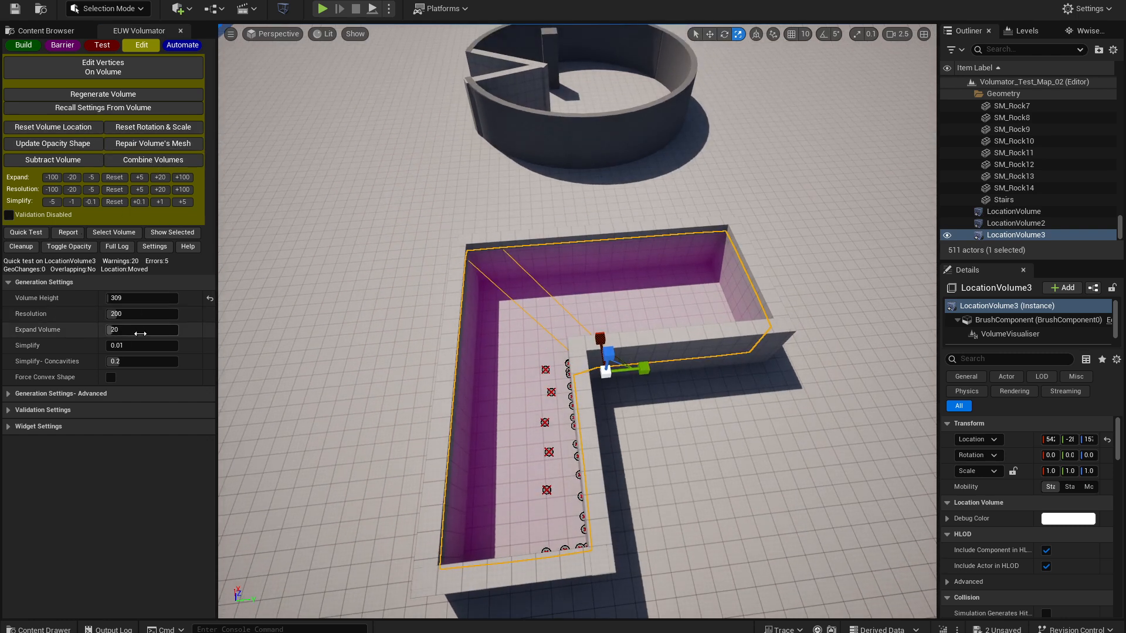
Recall the generation settings from LocationVolume3, increase its Expand Volume value, and regenerate the volume in the L-shaped room
left_click(103, 108)
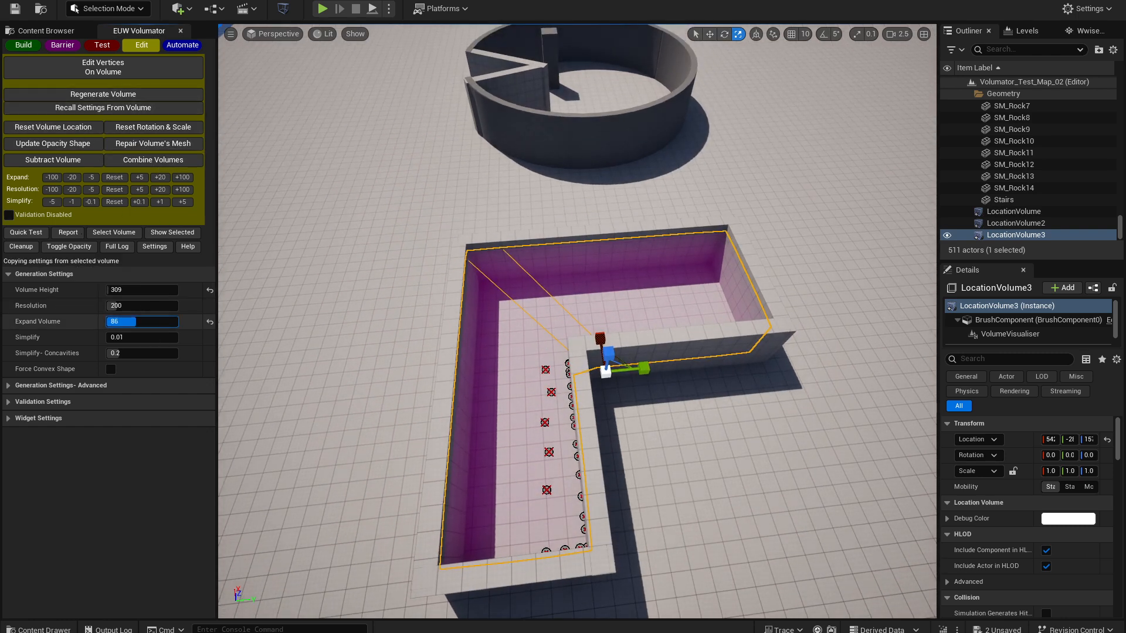
left_click_drag(136, 322, 154, 321)
left_click(103, 94)
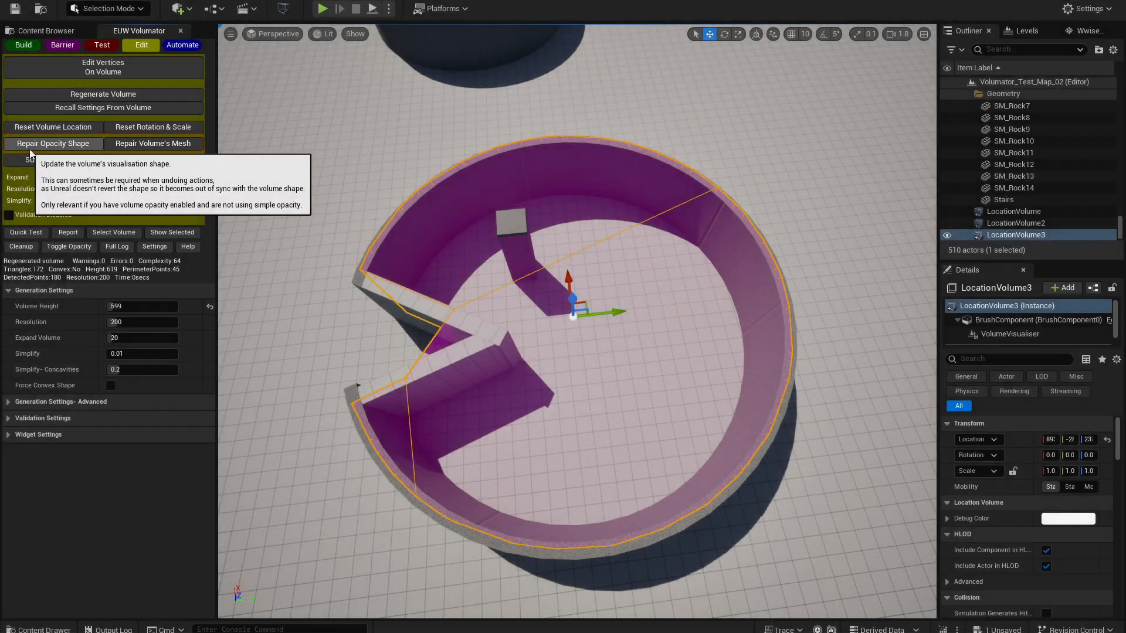
Repair the opacity shape of the circular room's volume, and regenerate the volume with its Resolution set to 1000
left_click(55, 143)
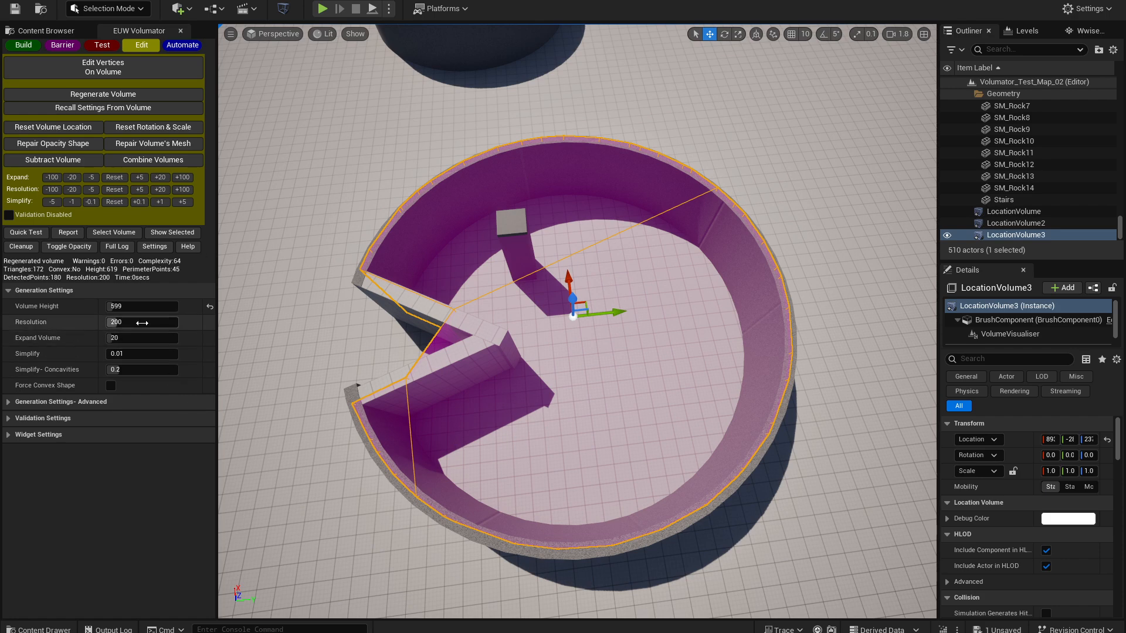
left_click(142, 322)
type("1000")
key("Return")
left_click(90, 94)
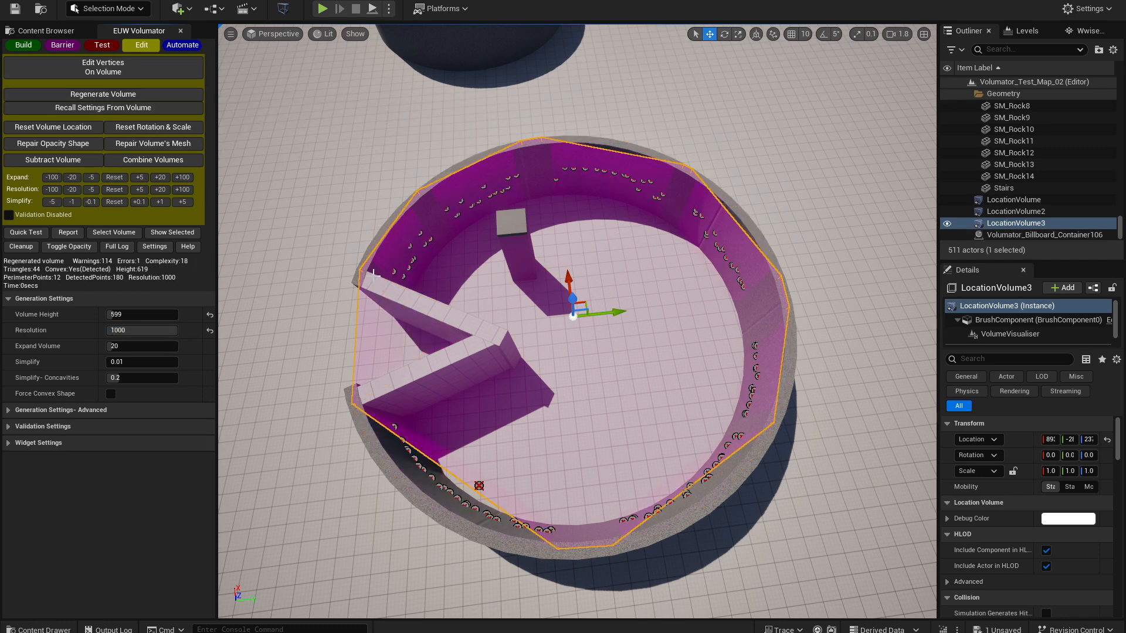
Undo the last regeneration of the circular room's volume and repair its opacity shape to match
left_click(68, 1)
left_click(107, 18)
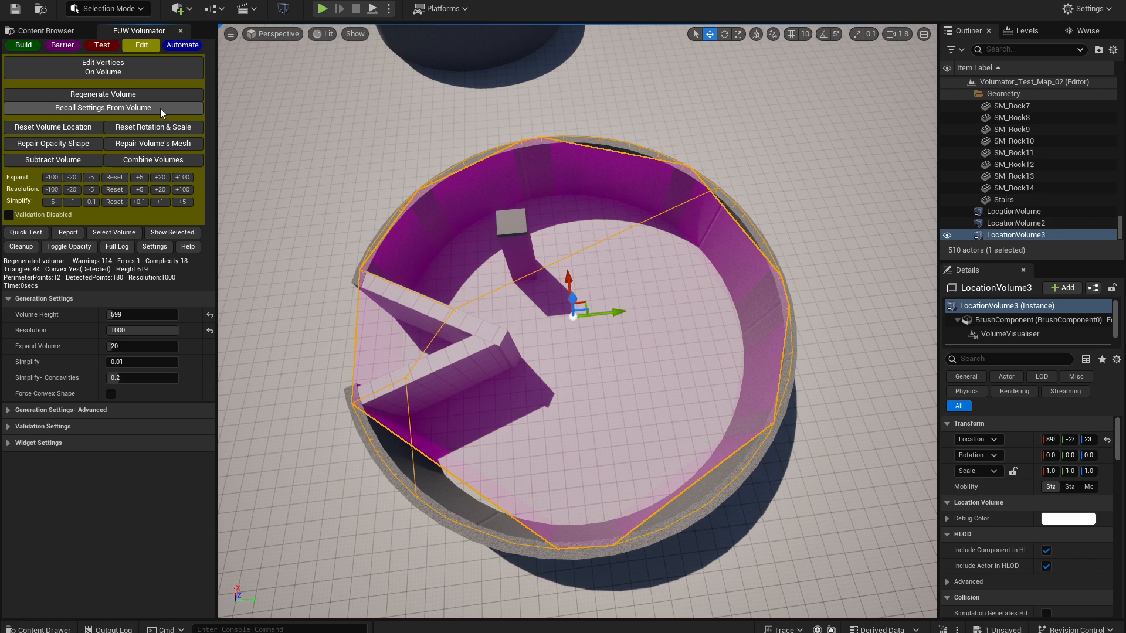
left_click(33, 147)
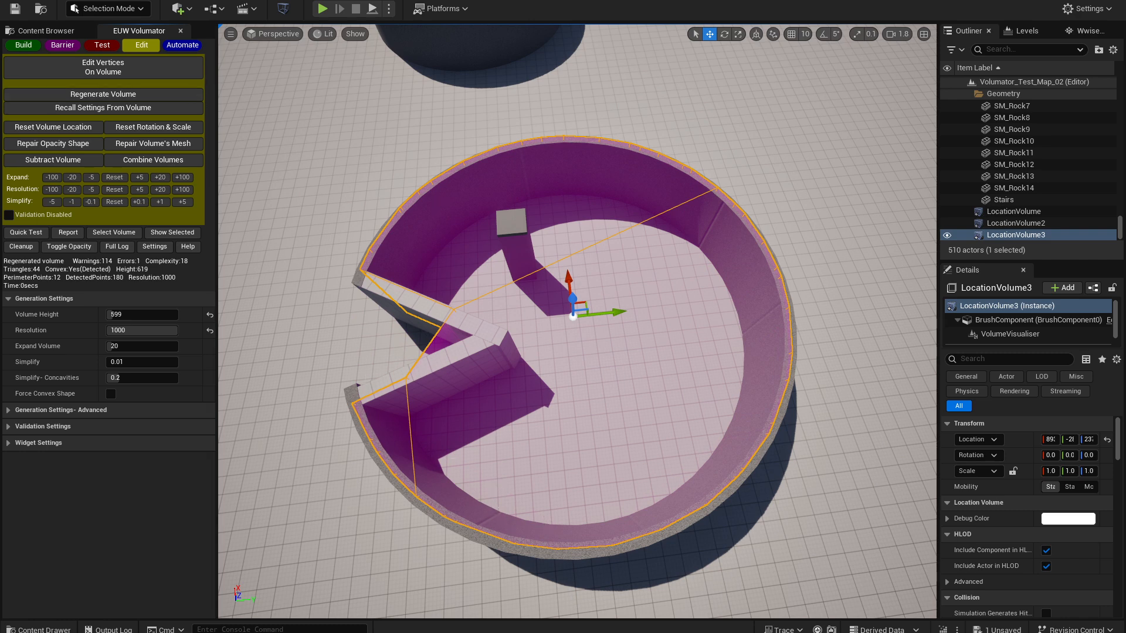
Reset the Resolution to its default of 200 and regenerate the circular room's volume
left_click(210, 331)
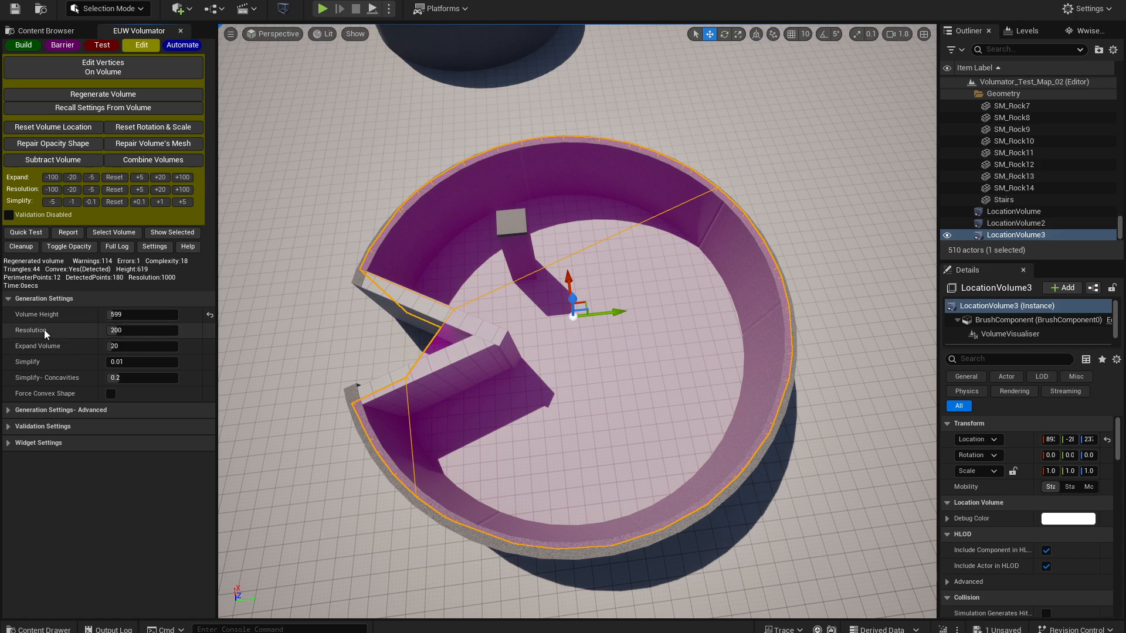
left_click(100, 96)
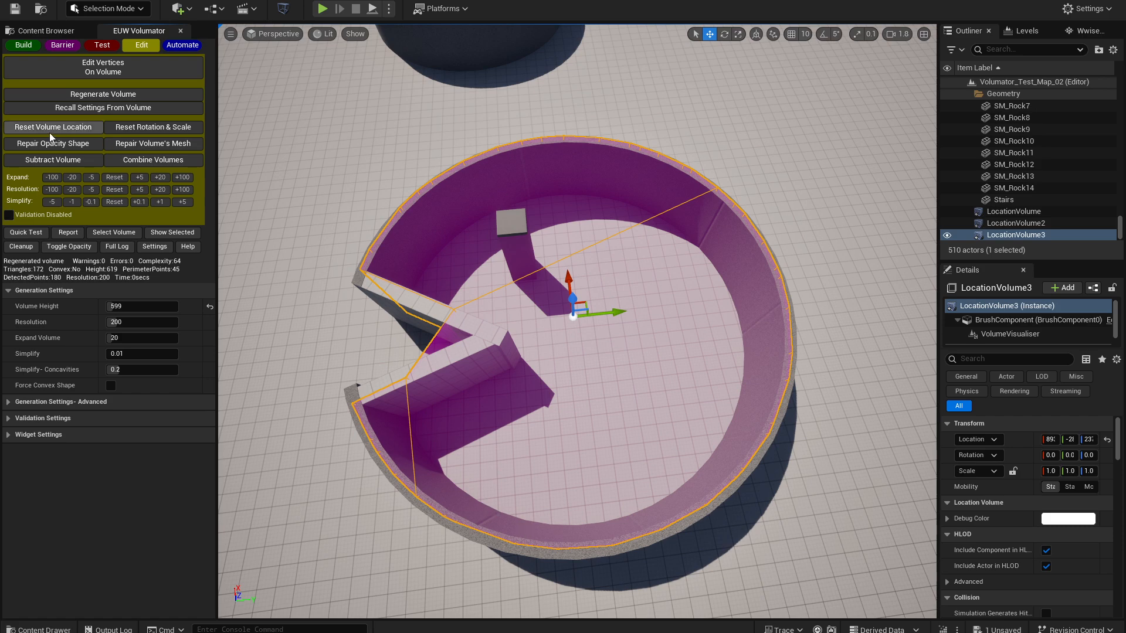
left_click(104, 402)
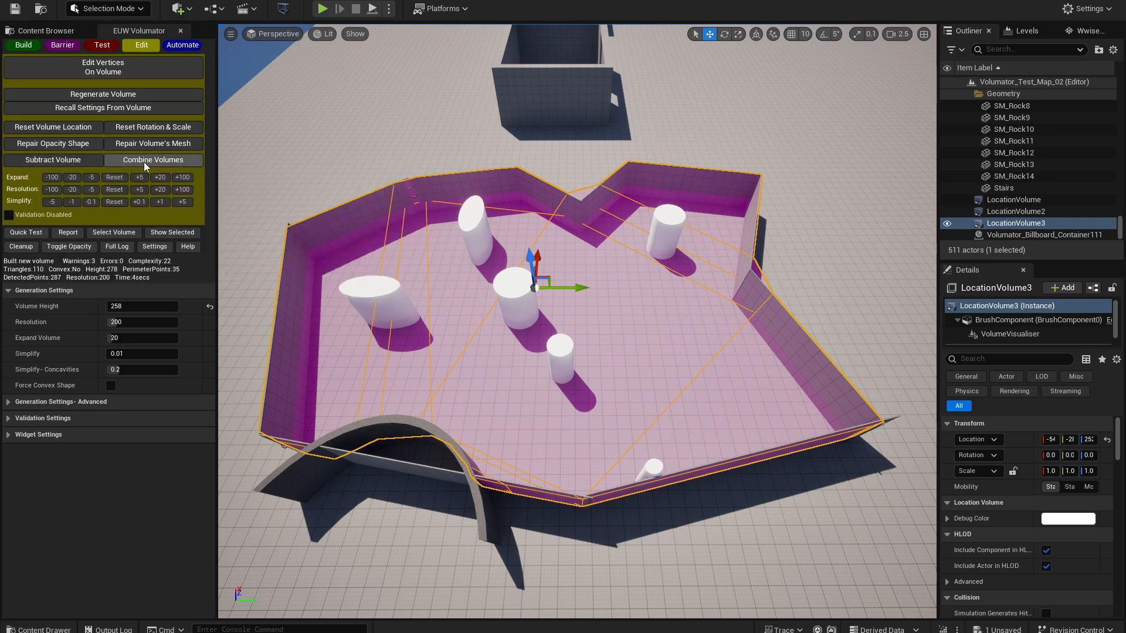
Scale the volume in the pillared room horizontally to about 1.3 so it extends beyond the walls, and repair its mesh
scroll(577, 322, "up", 2)
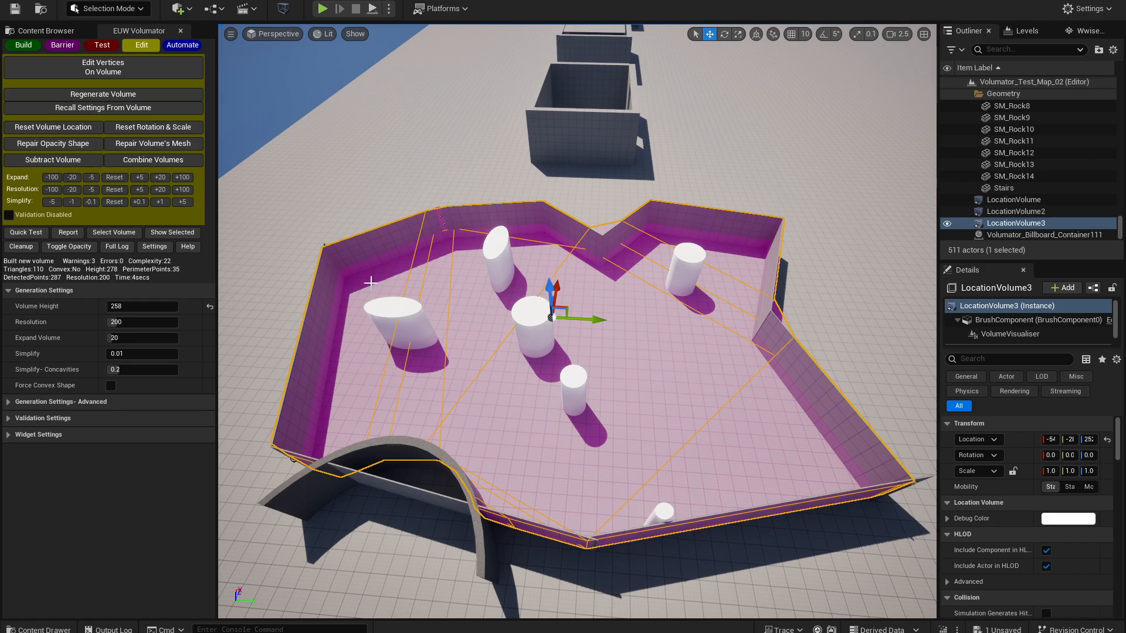
left_click_drag(371, 283, 217, 288, "alt")
mouse_move(371, 284)
right_mouse_down()
mouse_move(368, 310)
mouse_move(407, 325)
mouse_move(367, 296)
right_mouse_up()
key("e")
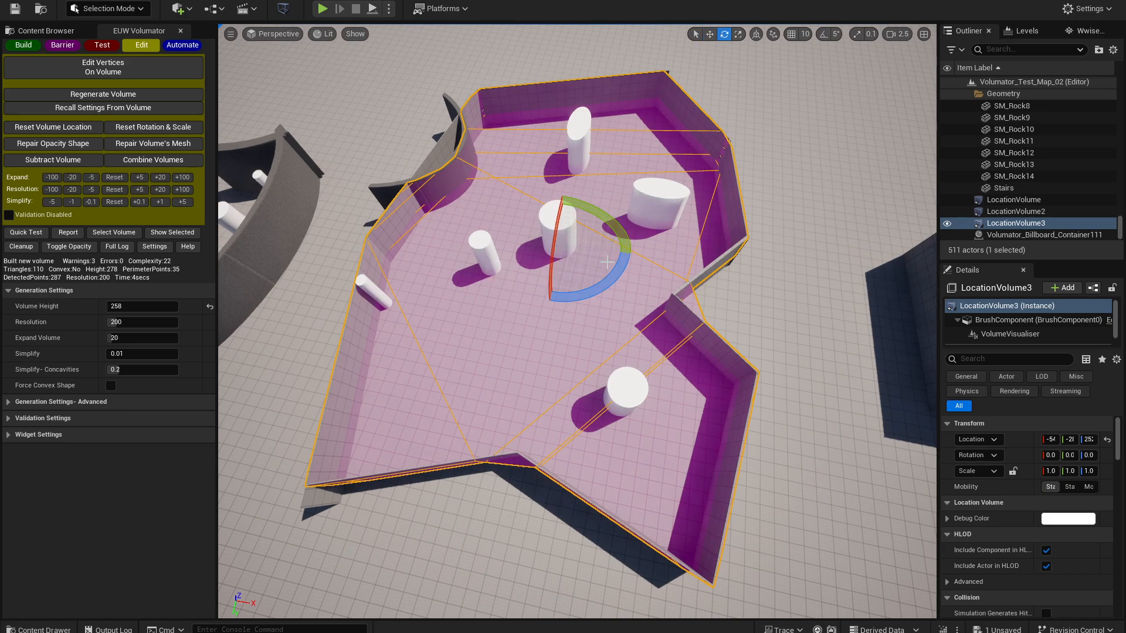
key("r")
left_click_drag(576, 253, 592, 266)
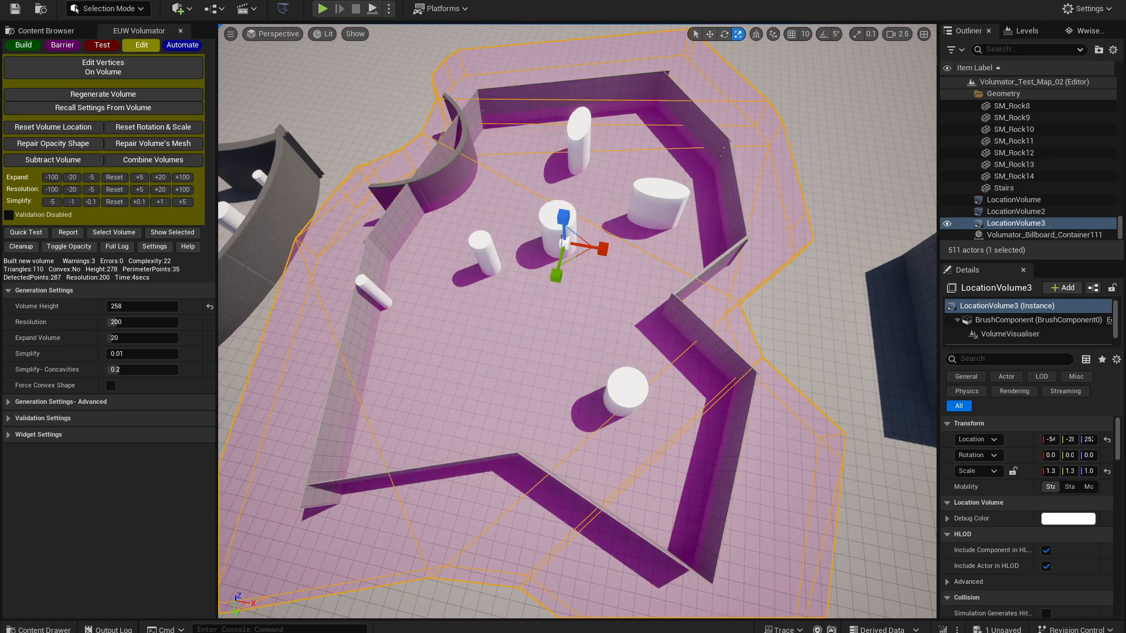
mouse_move(630, 347)
right_mouse_down()
mouse_move(601, 362)
mouse_move(637, 335)
right_mouse_up()
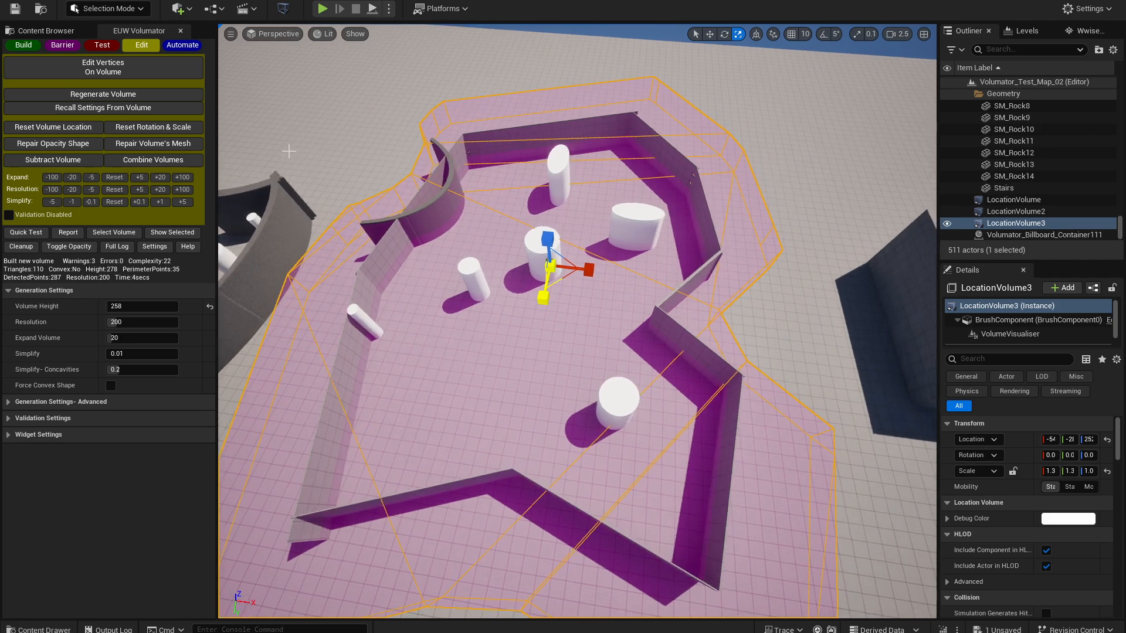
left_click(173, 146)
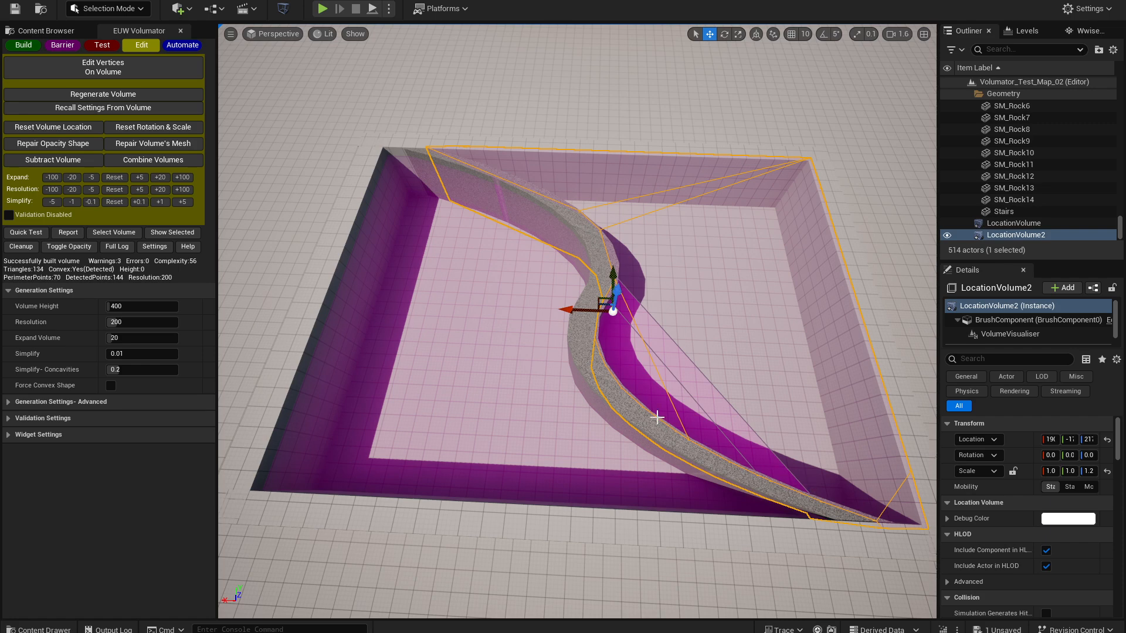
Select LocationVolume and add LocationVolume2 to the selection, and run Subtract Volume along the curved dividing wall
left_click(431, 409)
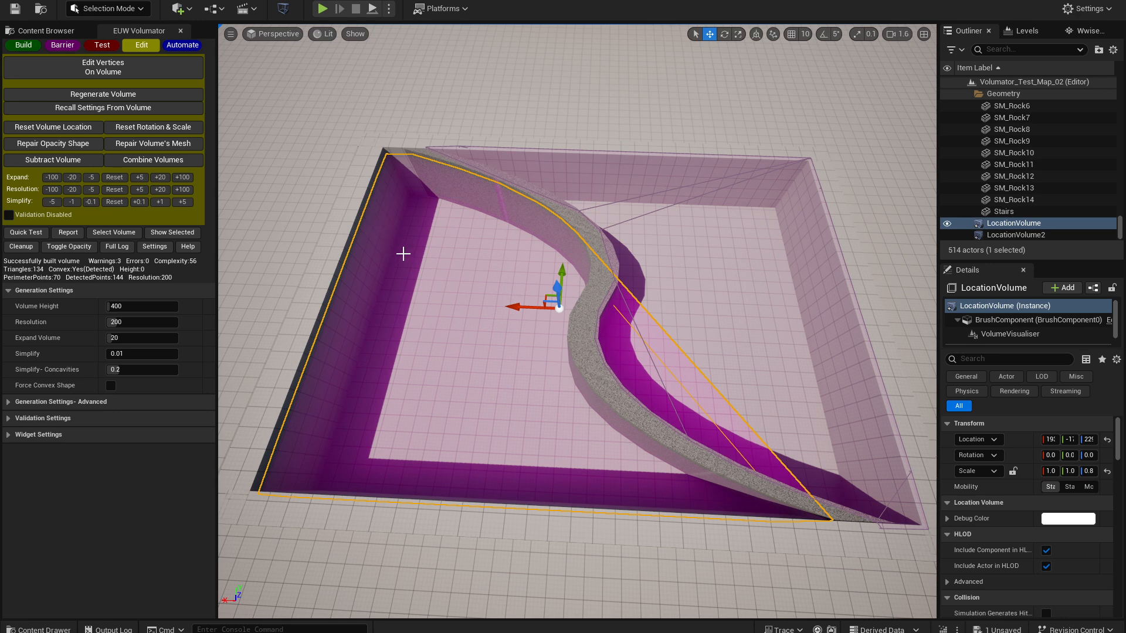
left_click(673, 228, "ctrl")
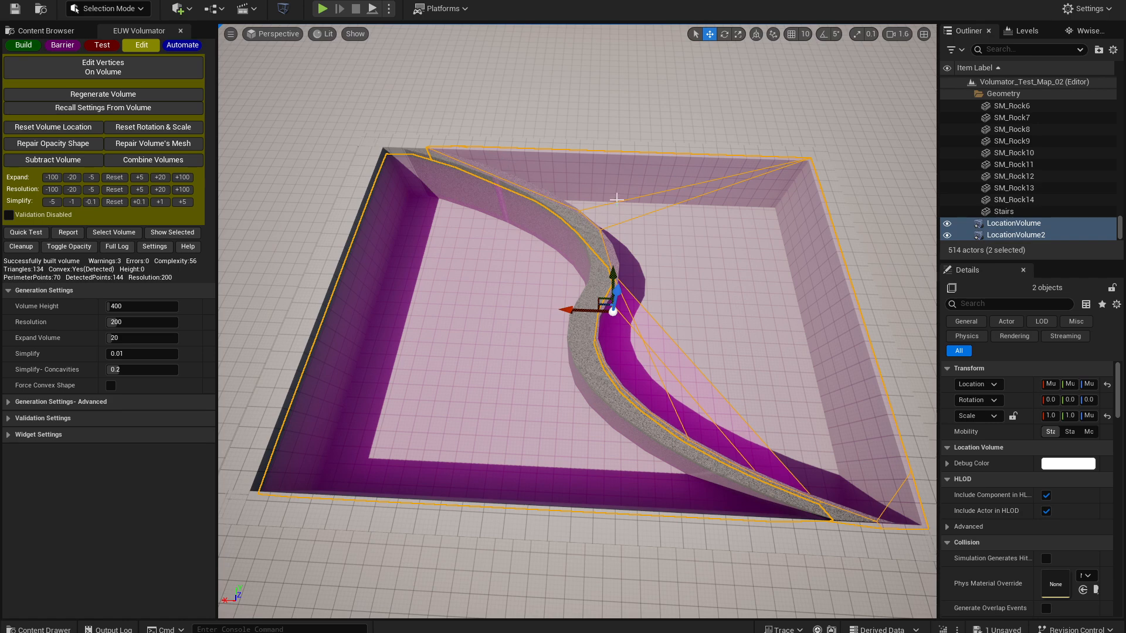
left_click(65, 162)
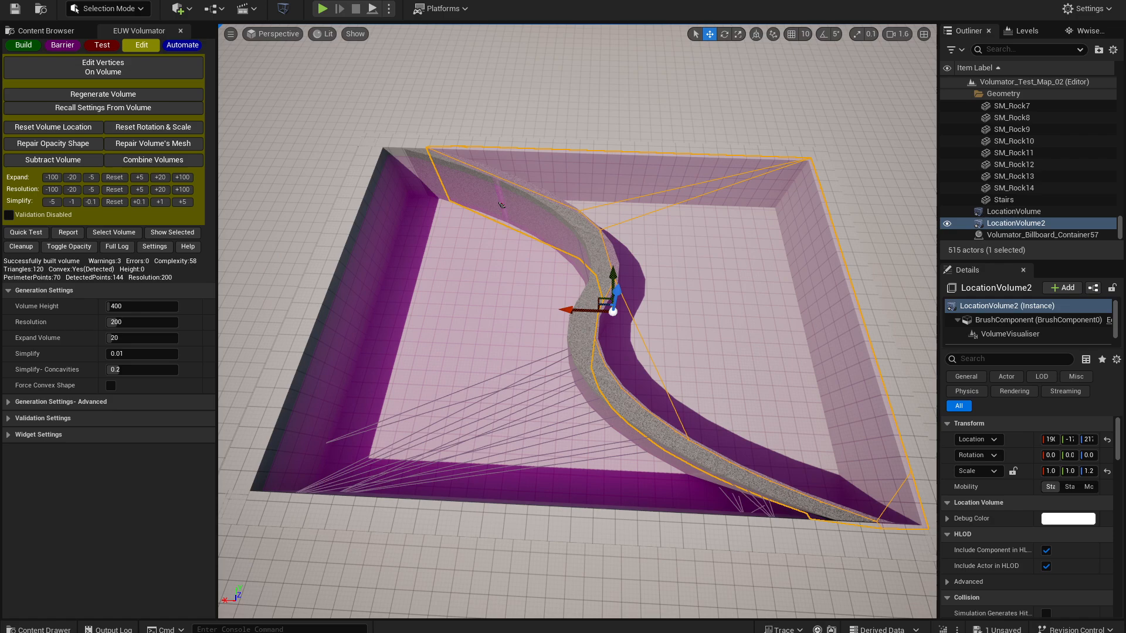
Examine the subtracted boundary along the curved wall from both sides, selecting each of the two volumes in turn
left_click(501, 204)
right_click_drag(691, 489, 764, 463)
left_click(826, 352)
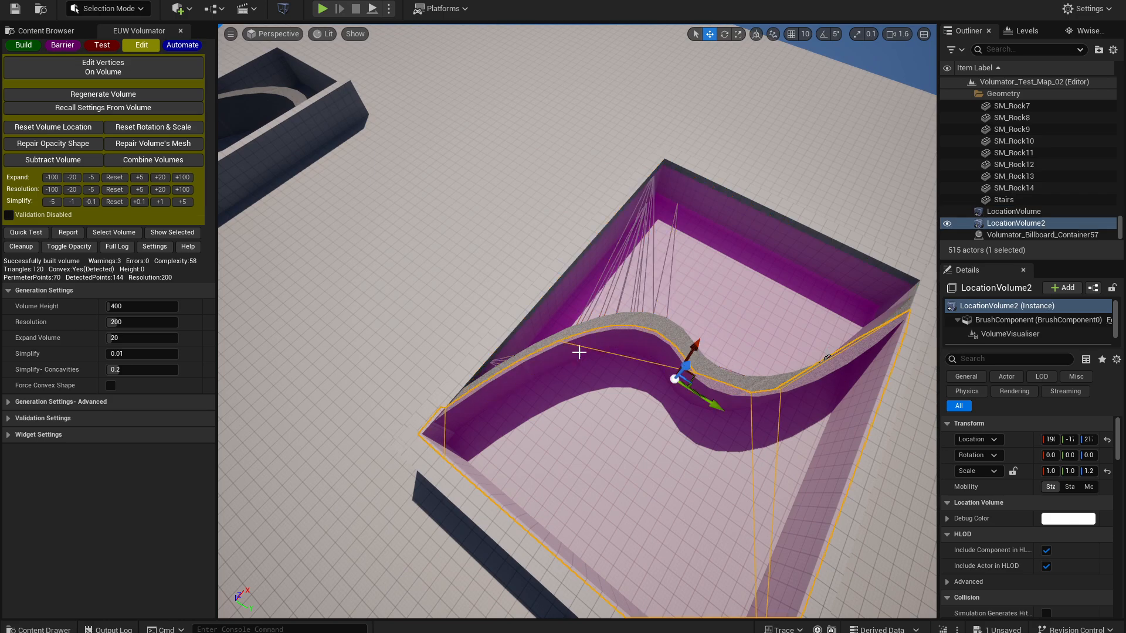
left_click_drag(608, 344, 548, 174, "alt")
left_click(572, 280)
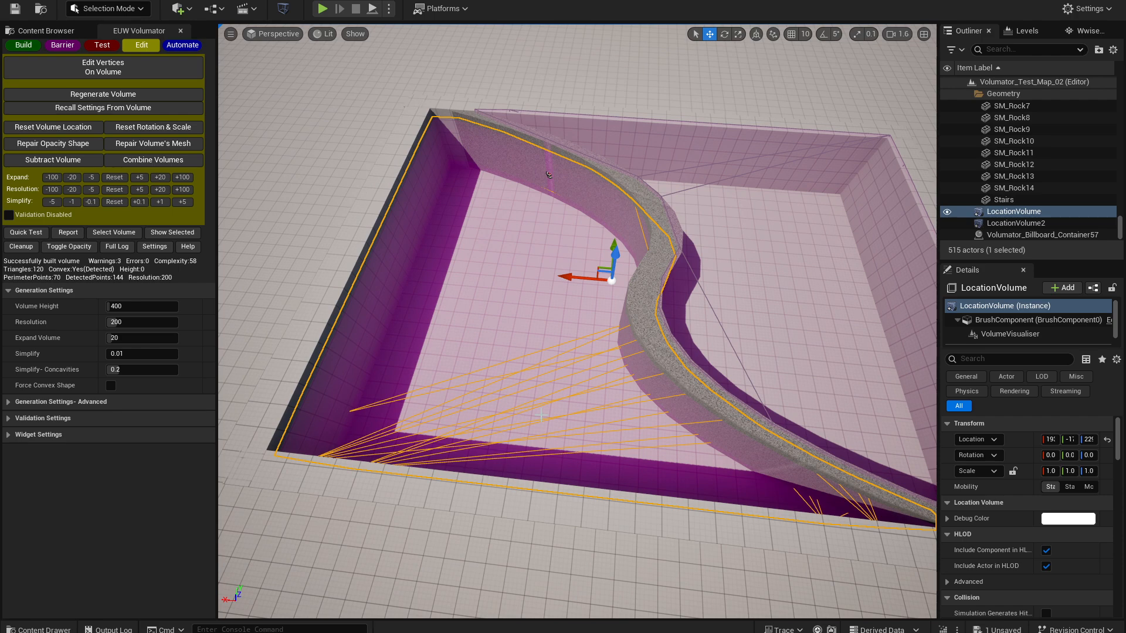
right_click_drag(562, 441, 582, 444)
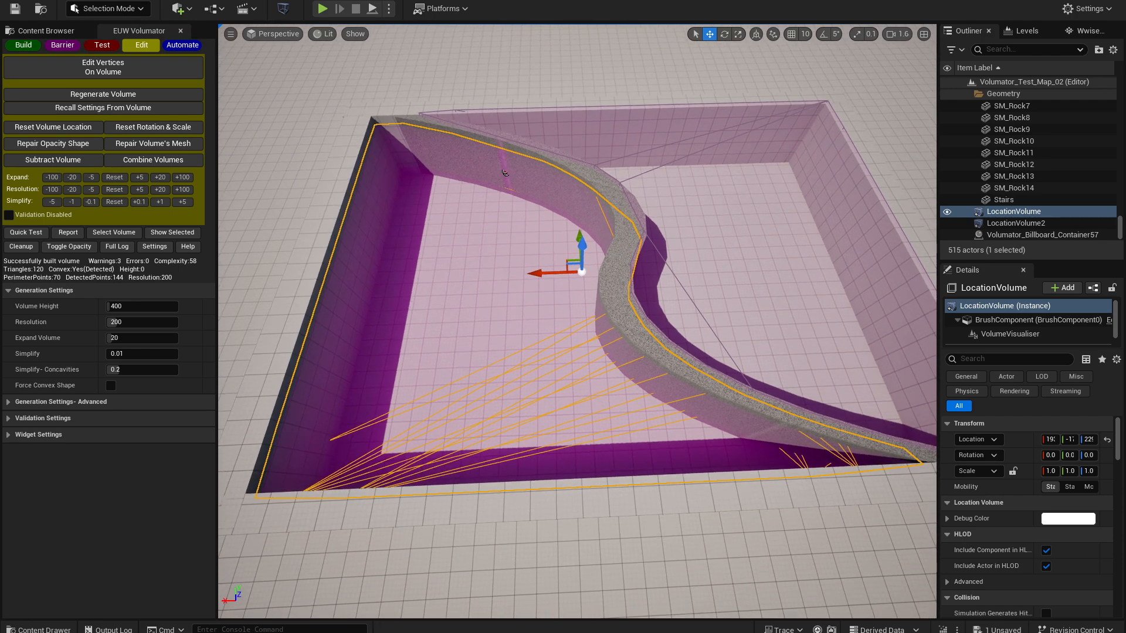
left_click(743, 250)
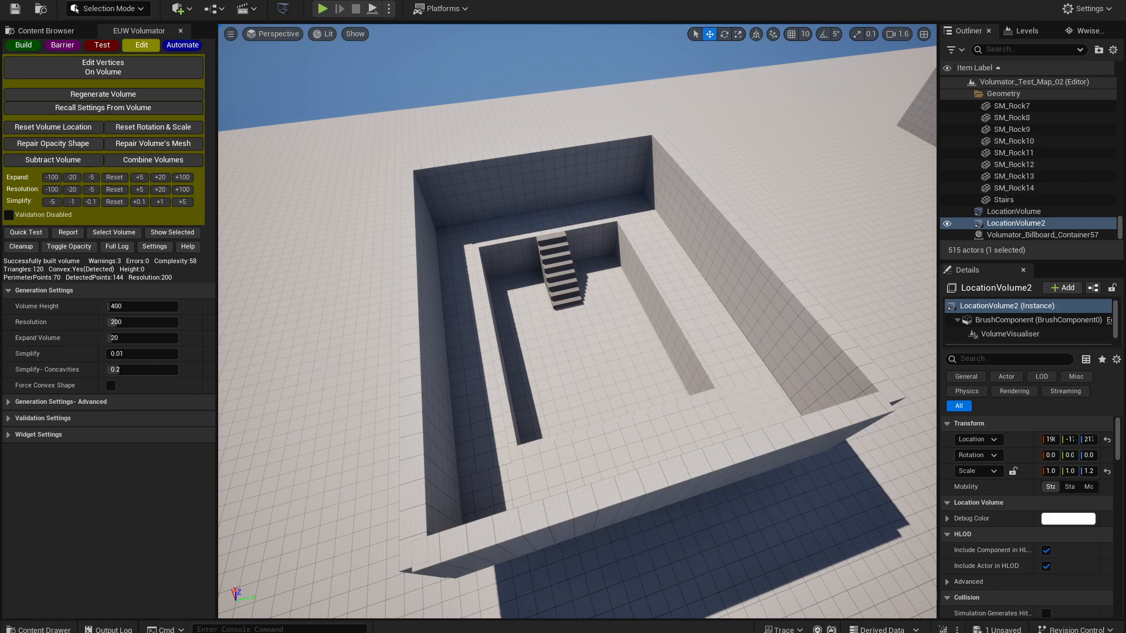
Build one volume with the drone inside the sunken stair pit and another inside the surrounding walled enclosure
mouse_move(436, 412)
right_mouse_down()
mouse_move(343, 411)
mouse_move(452, 401)
right_mouse_up()
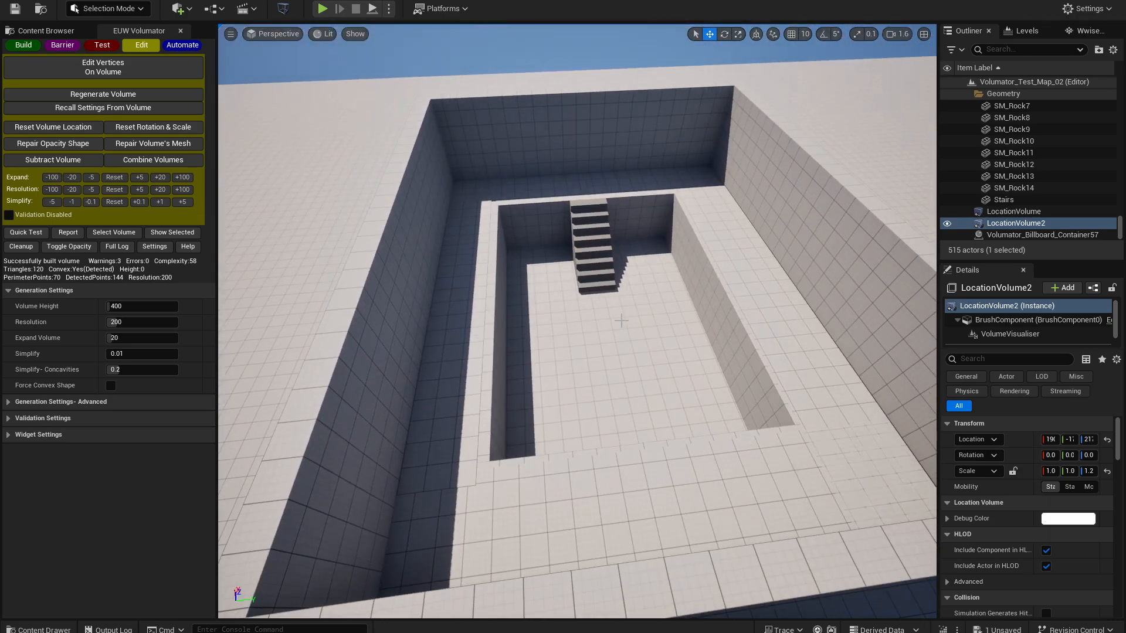
right_click_drag(568, 371, 571, 303)
left_click(35, 47)
left_click(152, 73)
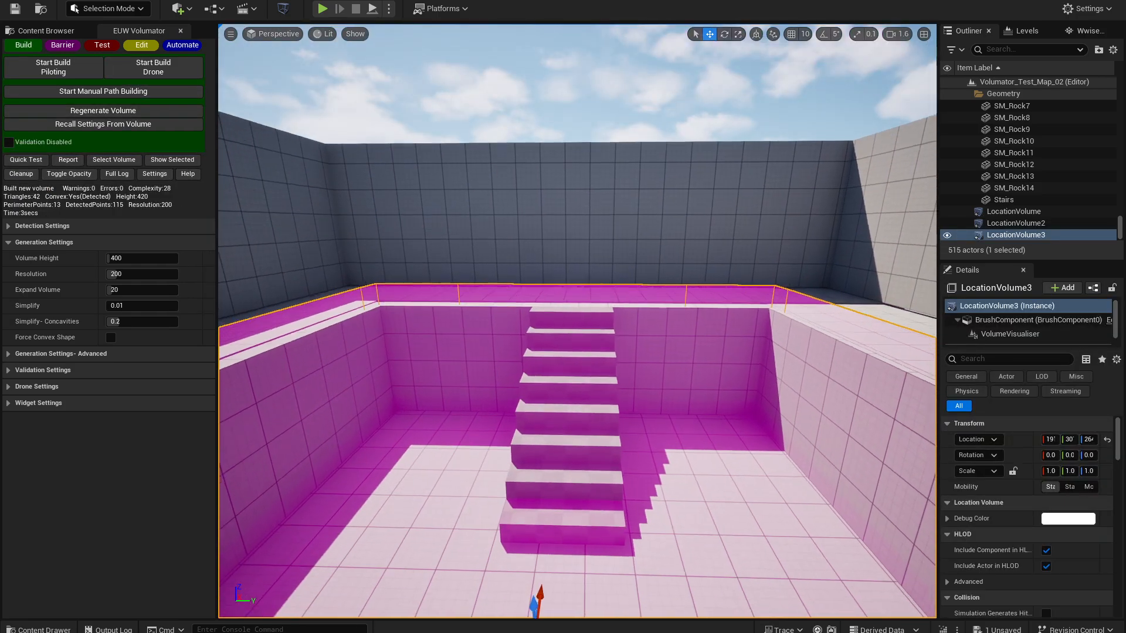
left_click(156, 73)
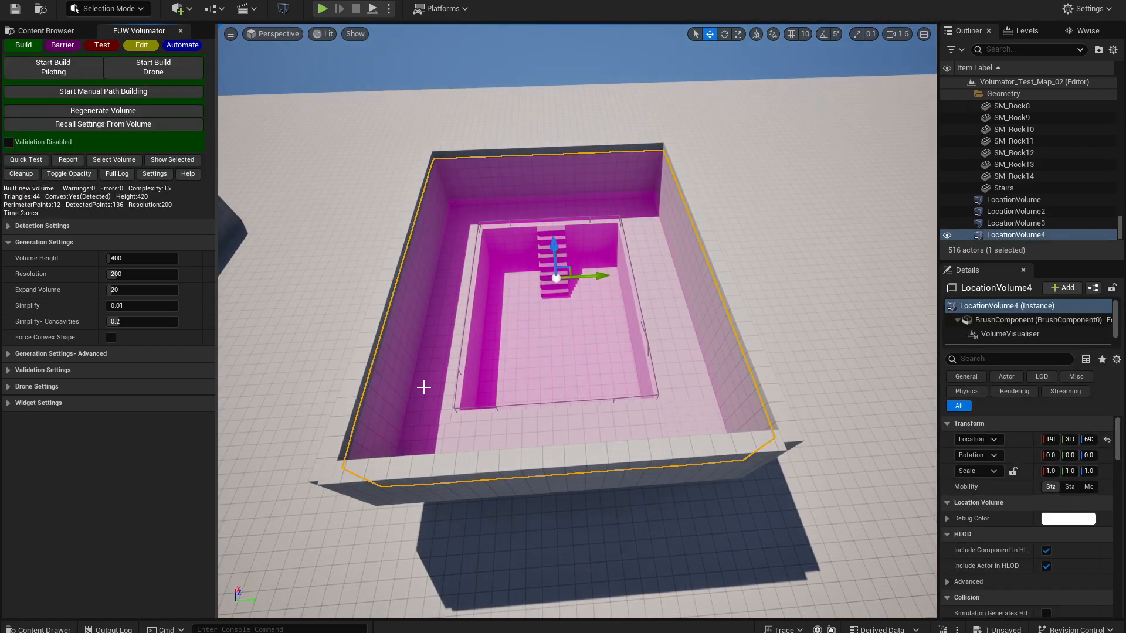
Scale the stair pit's LocationVolume3 vertically so that it reaches further up into the surrounding volume
left_click(1008, 223)
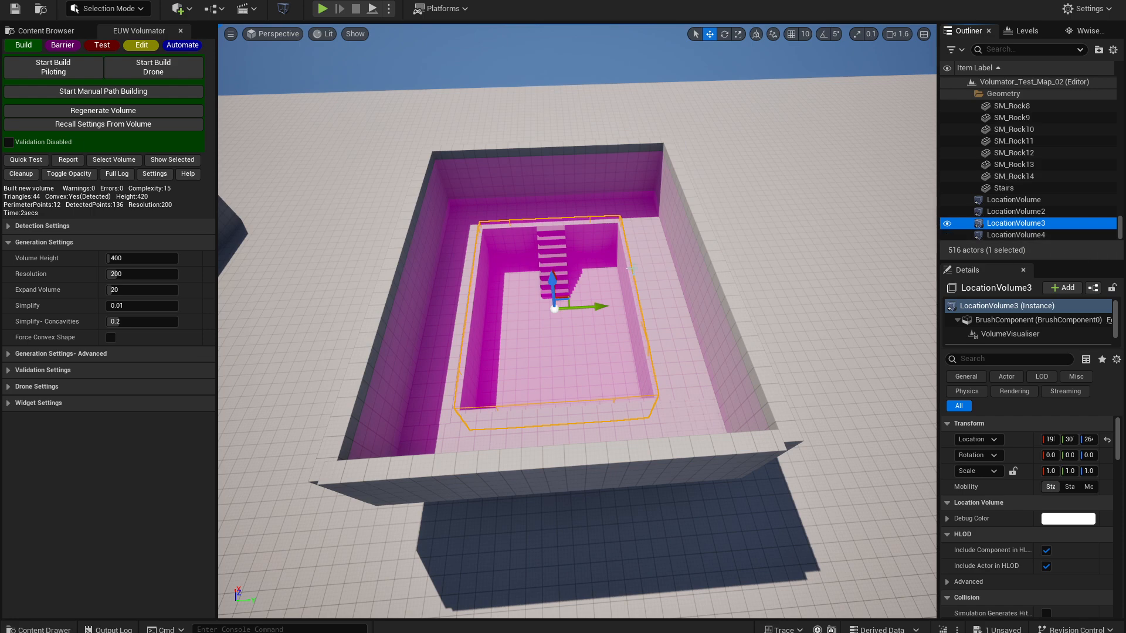
key("r")
left_click_drag(551, 283, 617, 278)
key("w")
Select LocationVolume4 together with LocationVolume3 and combine the pit and enclosure volumes into one
left_click(1015, 235, "ctrl")
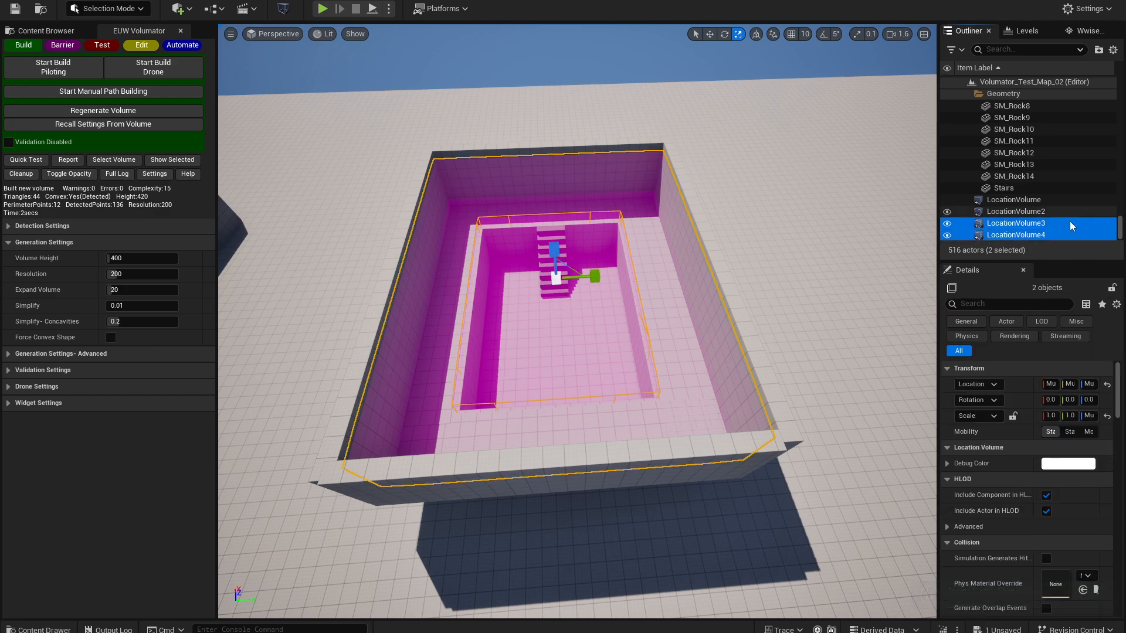
key("f")
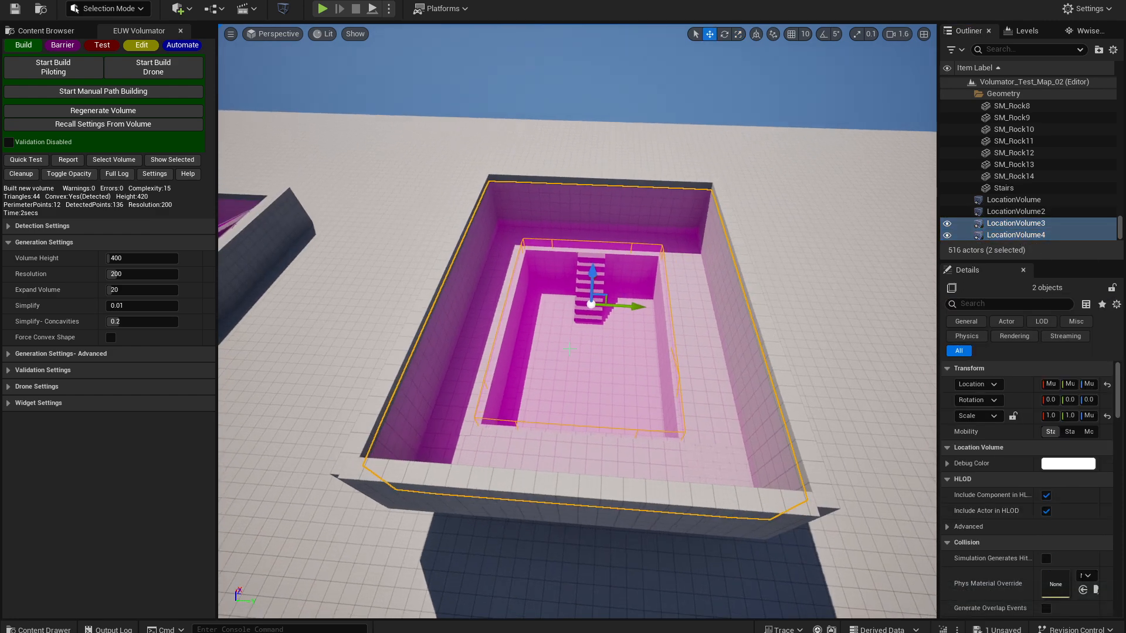
left_click(153, 48)
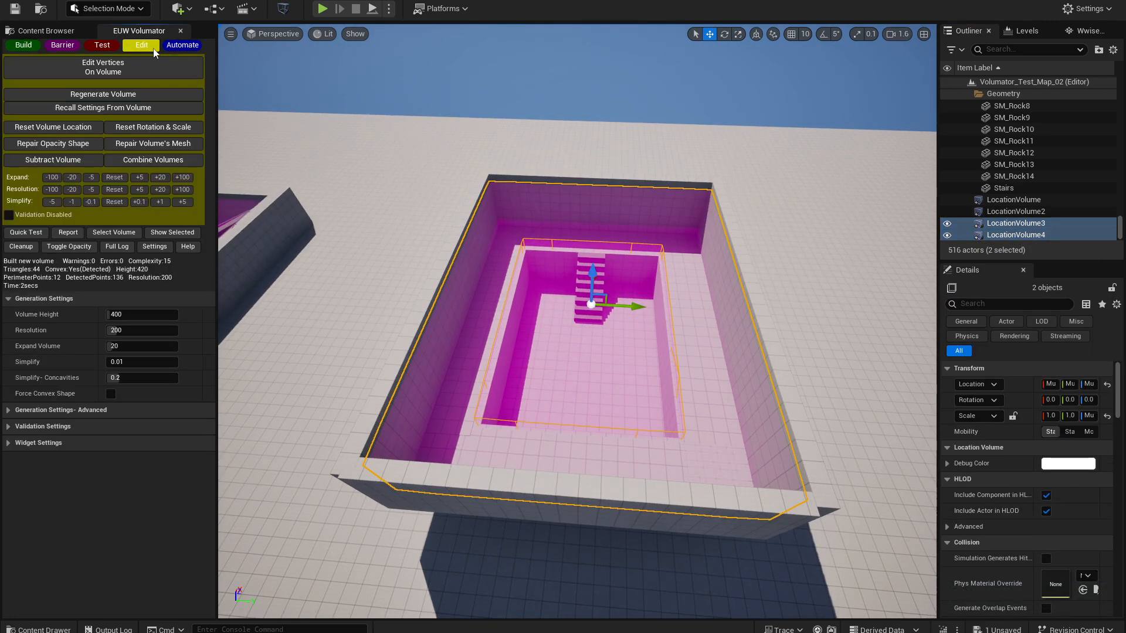
left_click(135, 160)
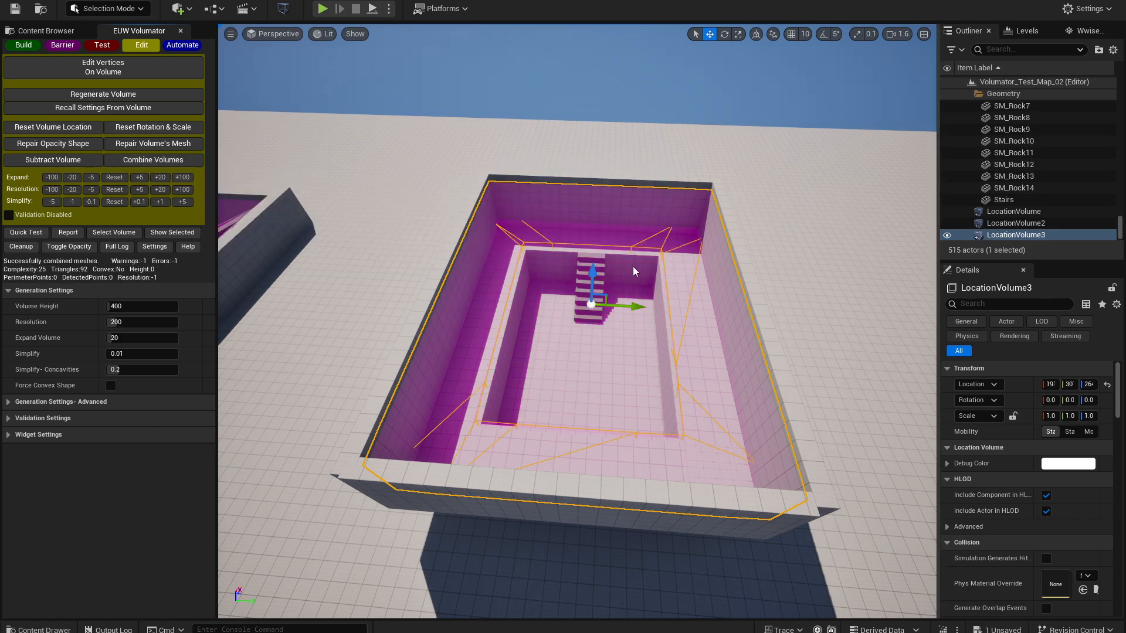
Raise the combined LocationVolume3 clear of the walled enclosure and repair the volume's mesh
left_click_drag(530, 307, 604, 328, "alt")
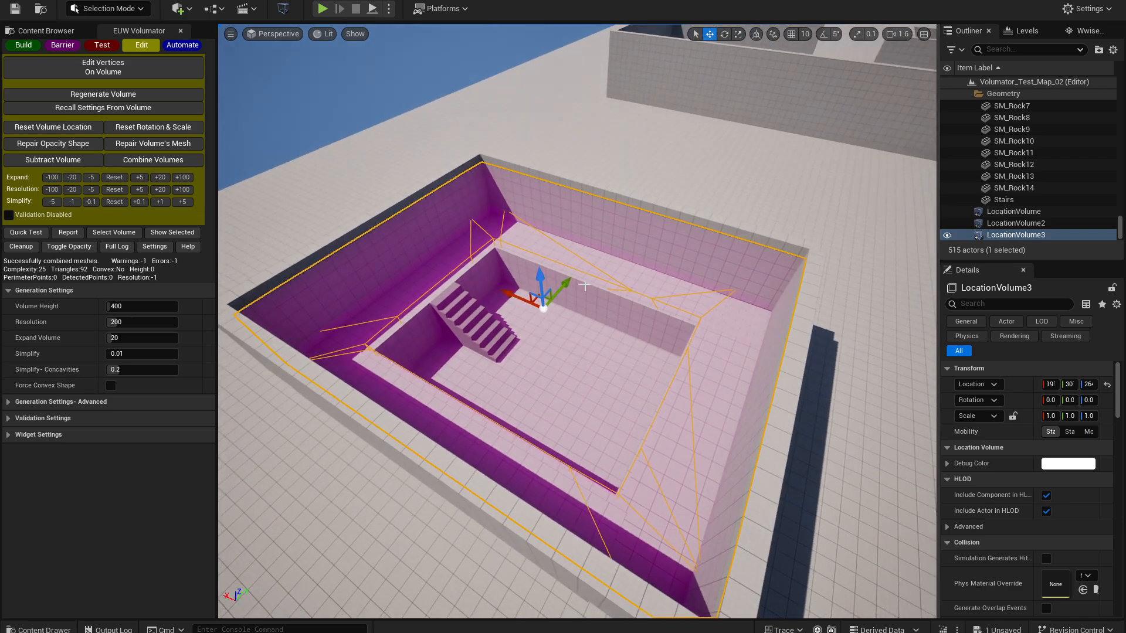
left_click_drag(535, 267, 569, 196)
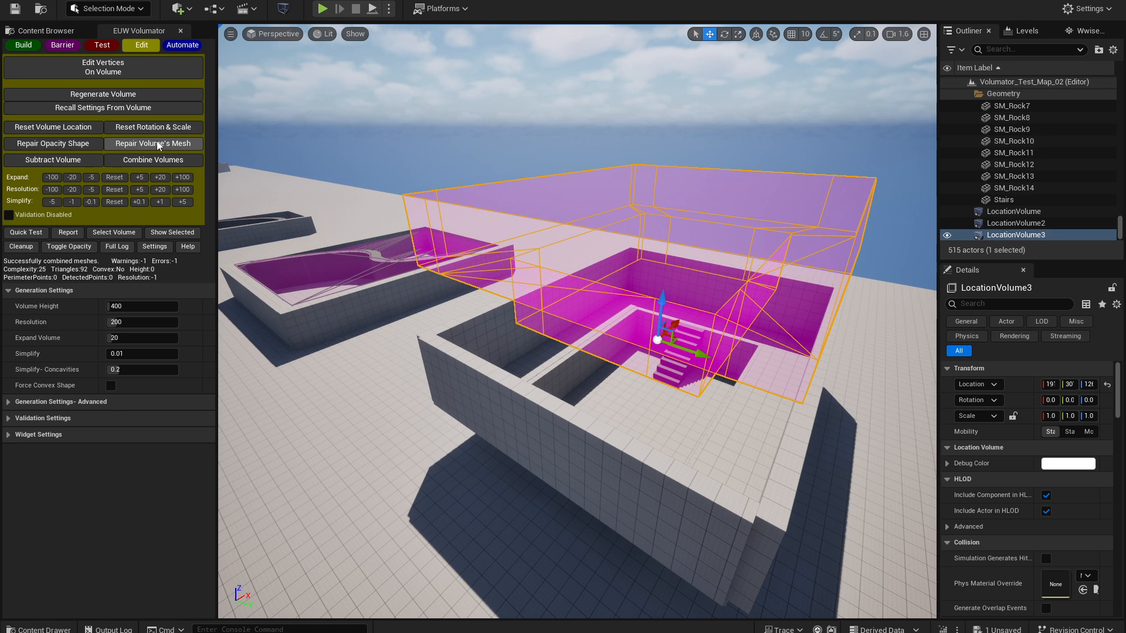
left_click(158, 145)
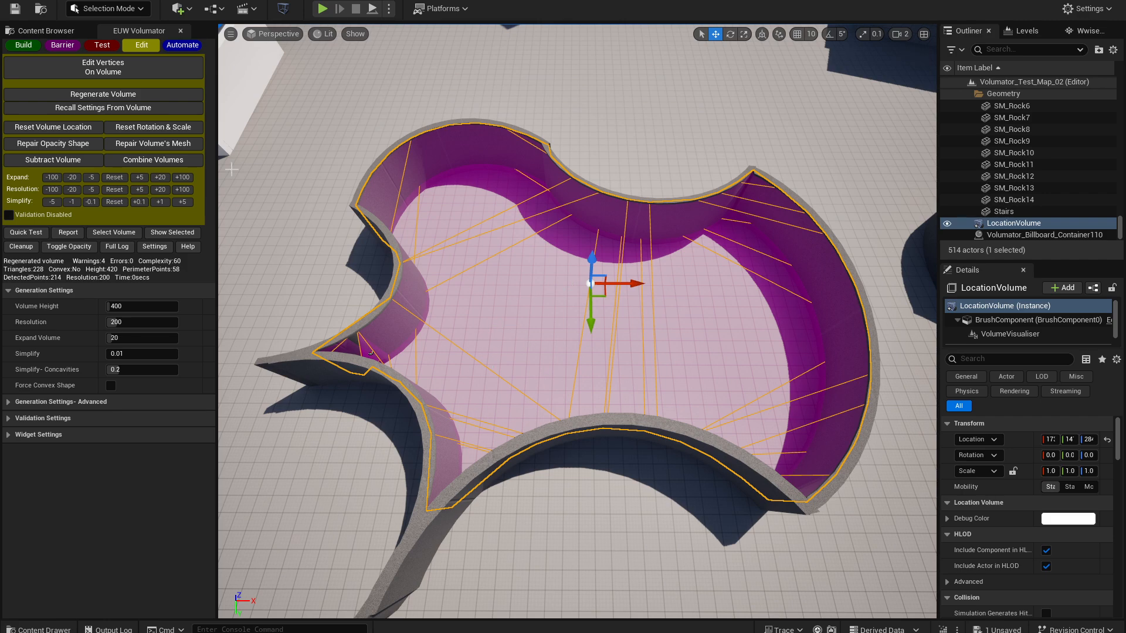
Recall the settings from the curved room's LocationVolume, set its Resolution to 384, and regenerate the volume
left_click(109, 107)
left_click(142, 305)
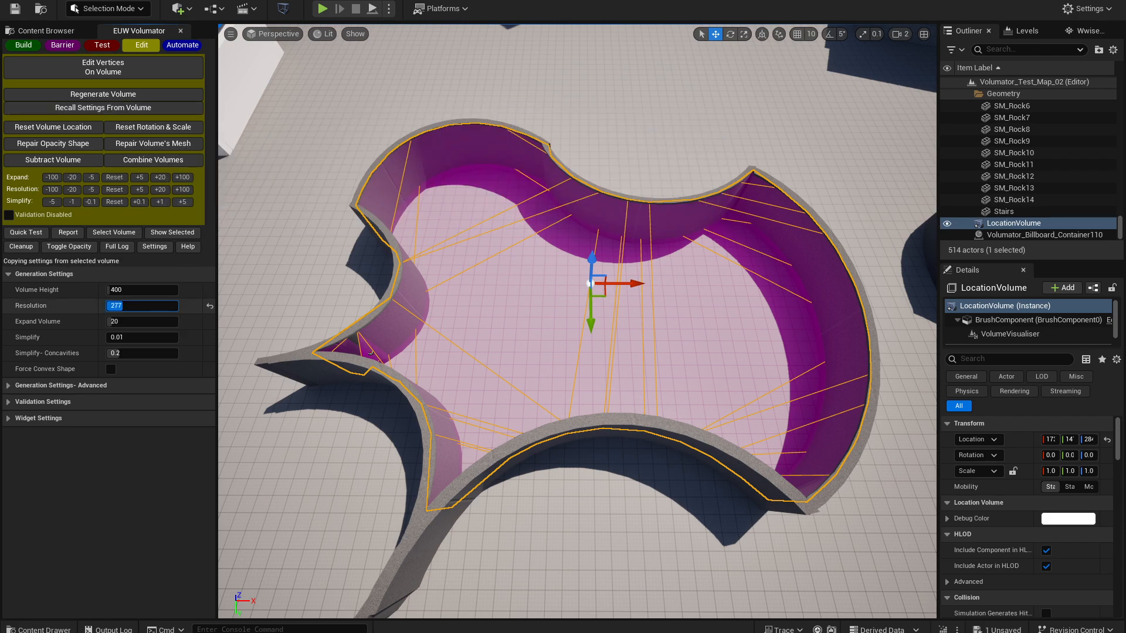
type("384")
left_click(104, 94)
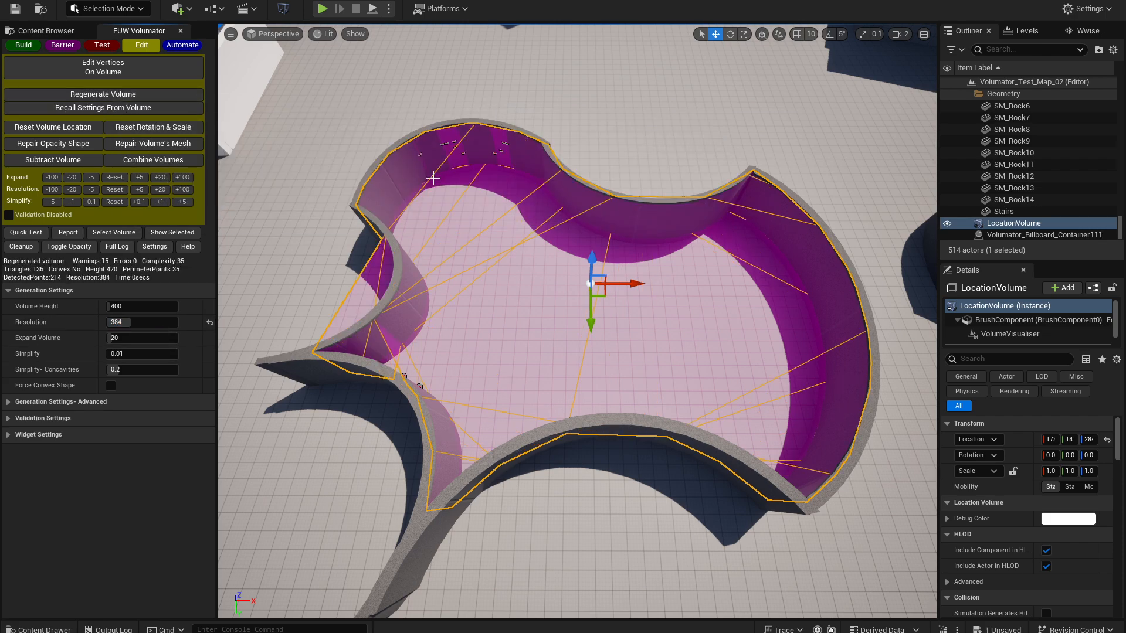
Reset the Resolution to its default of 200 and regenerate the curved room's LocationVolume
left_click(210, 321)
left_click(113, 98)
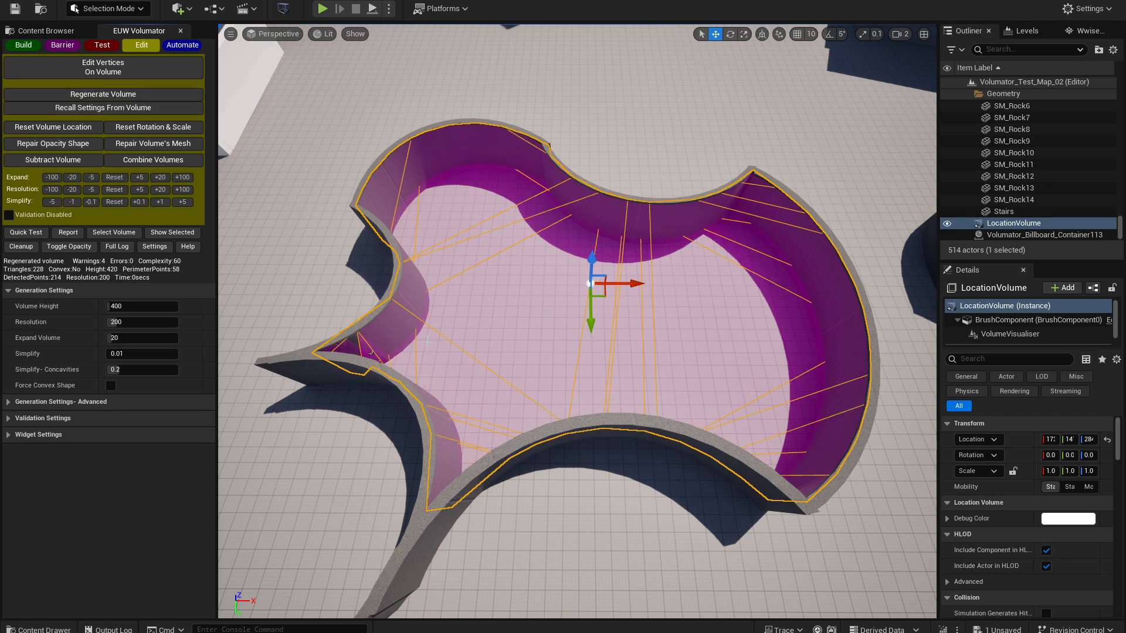
Raise the curved room volume's Resolution to 225 in increments of 5, and reset it to the original 200
left_click(140, 189)
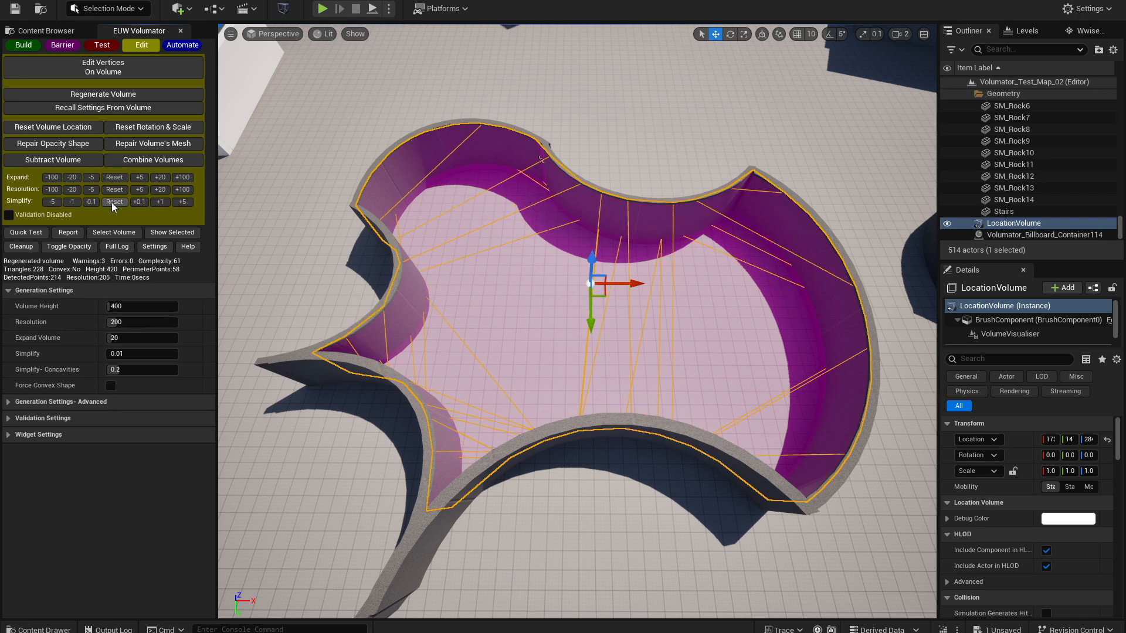
left_click(140, 189)
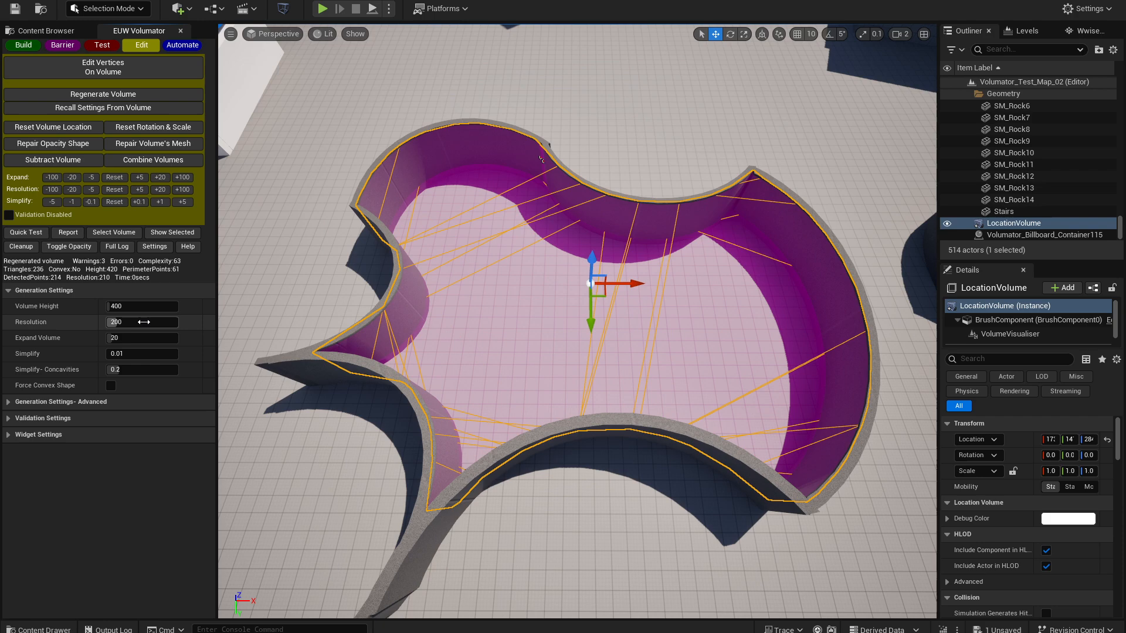
left_click_drag(117, 322, 156, 330)
left_click(135, 191)
left_click(134, 190)
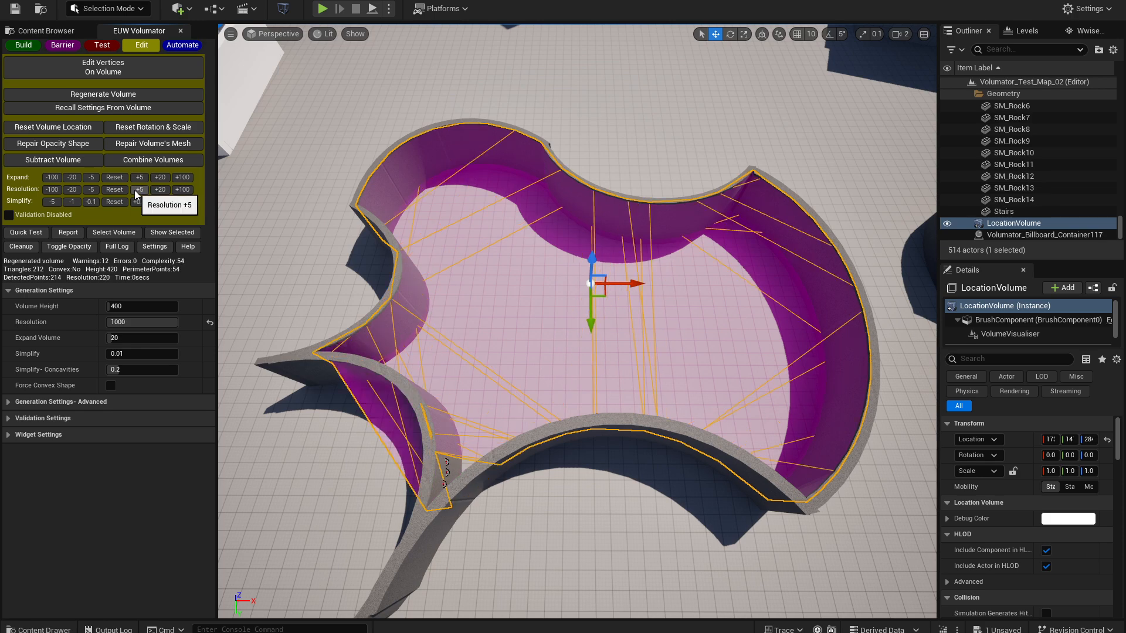
left_click(135, 190)
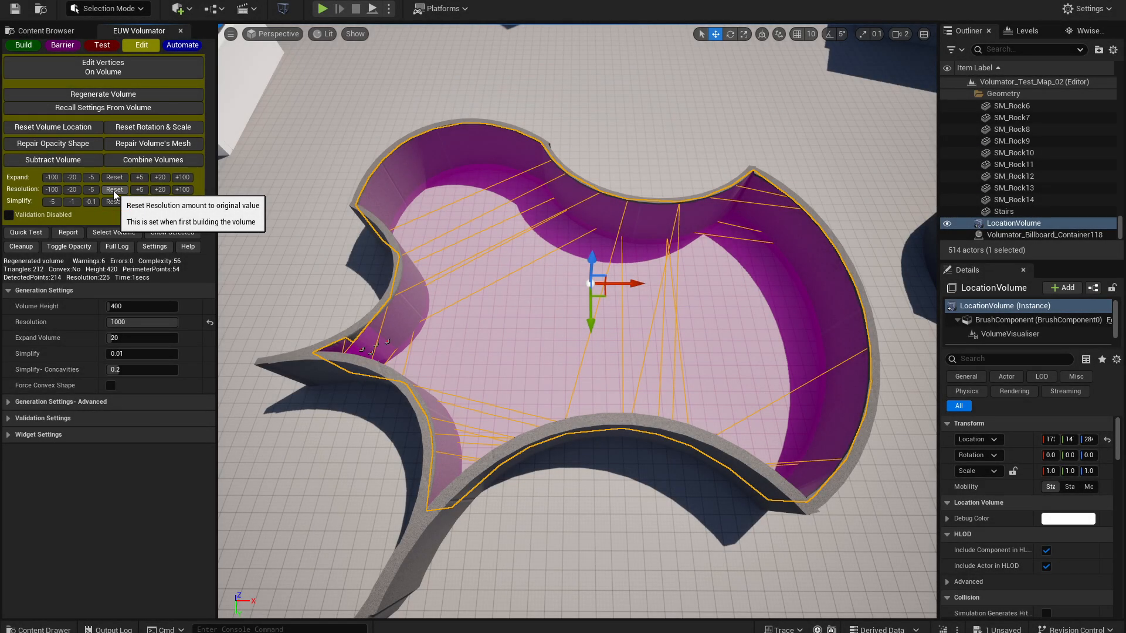
left_click(114, 190)
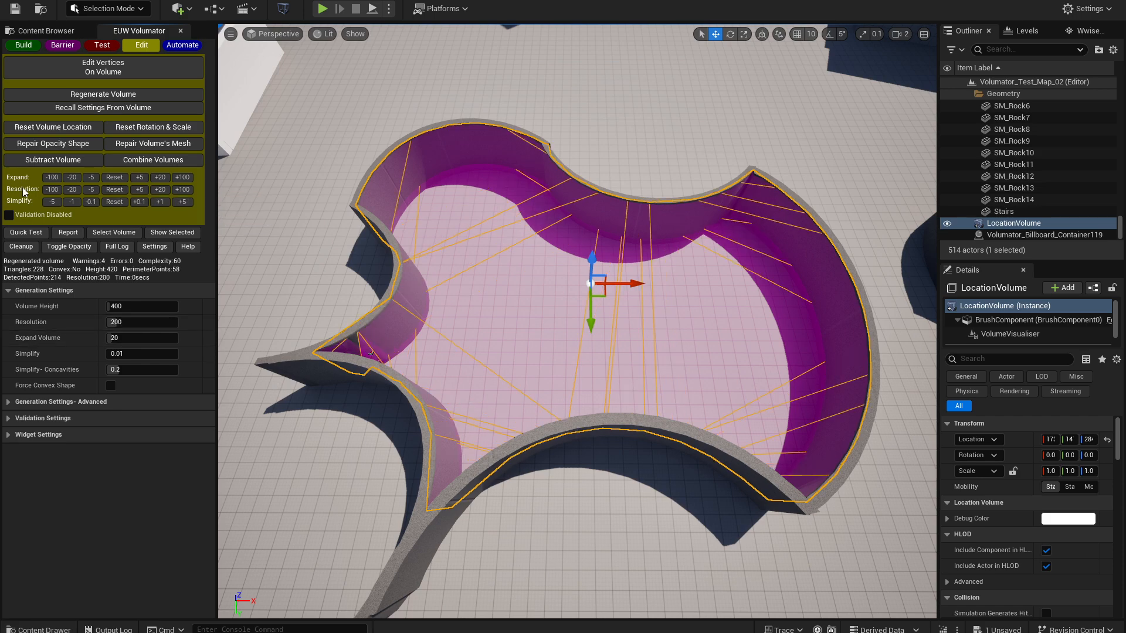
Expand the volume to a height of 500 and shrink it to 400 in increments of 20, resetting the expansion after each
left_click(159, 177)
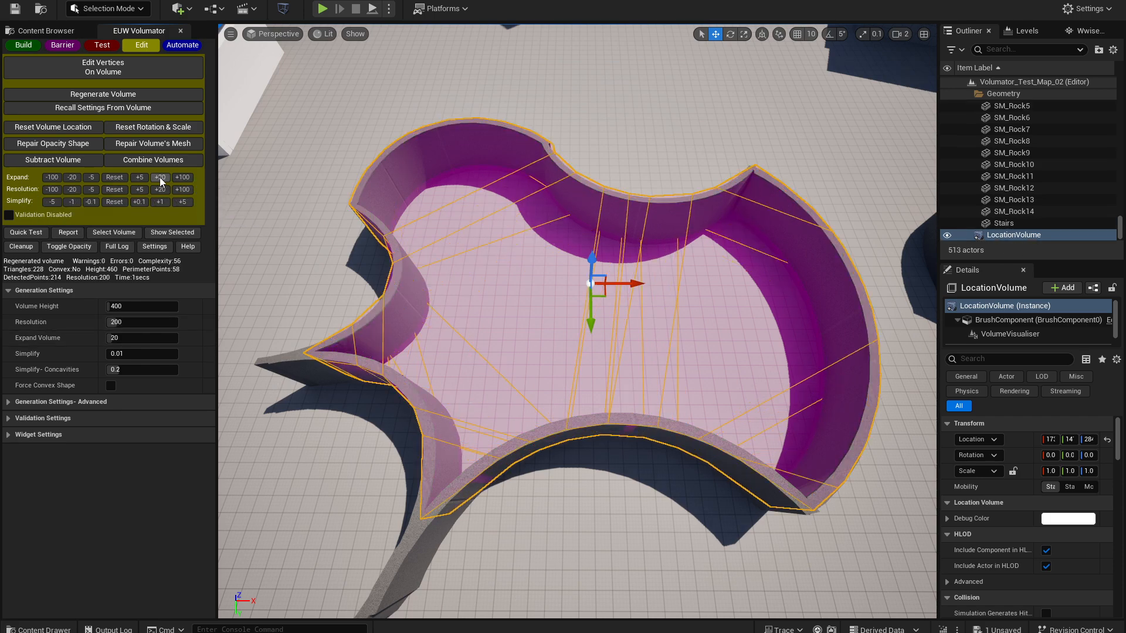
left_click(114, 177)
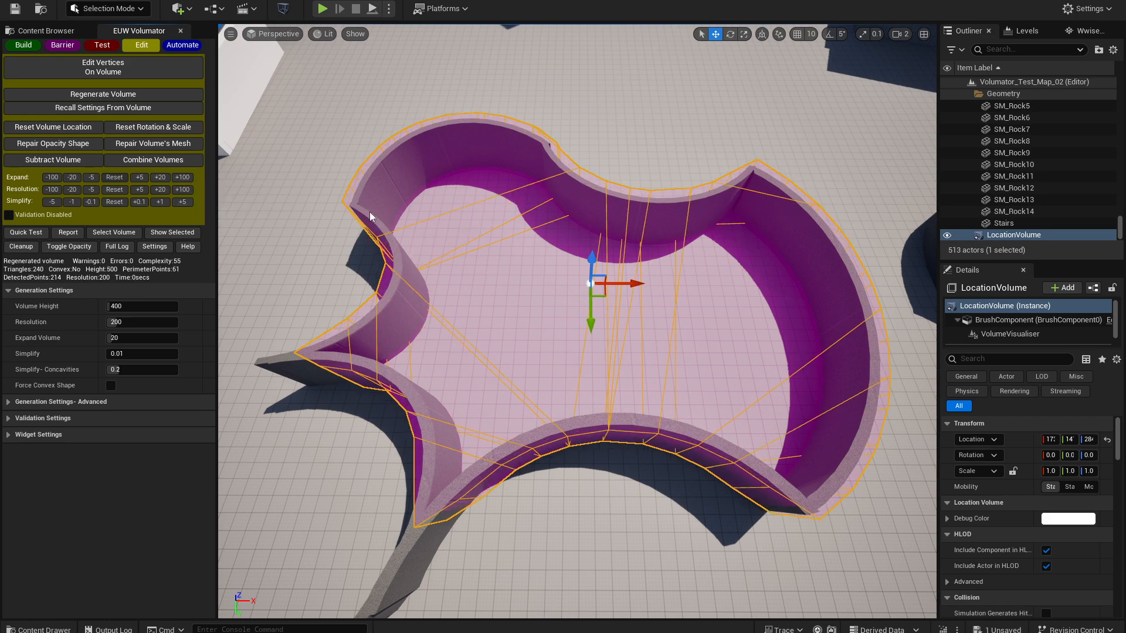
left_click(70, 177)
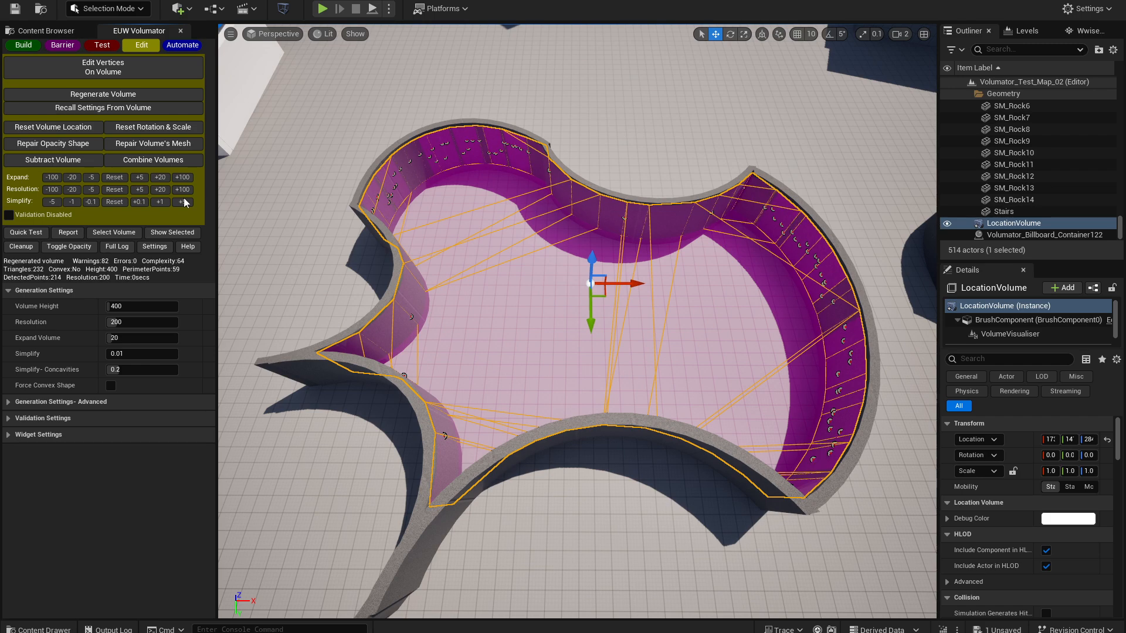
left_click(116, 177)
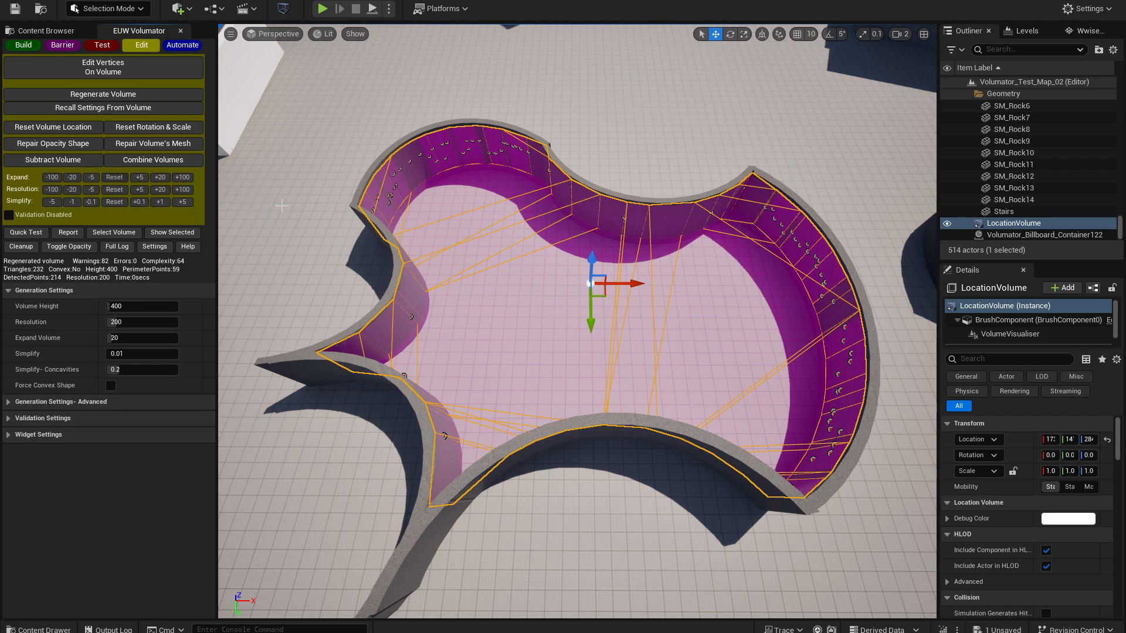
Expand the volume by 100 three times to a height of 720, and reset the expansion to its original value
left_click(181, 176)
left_click(182, 176)
left_click(182, 176)
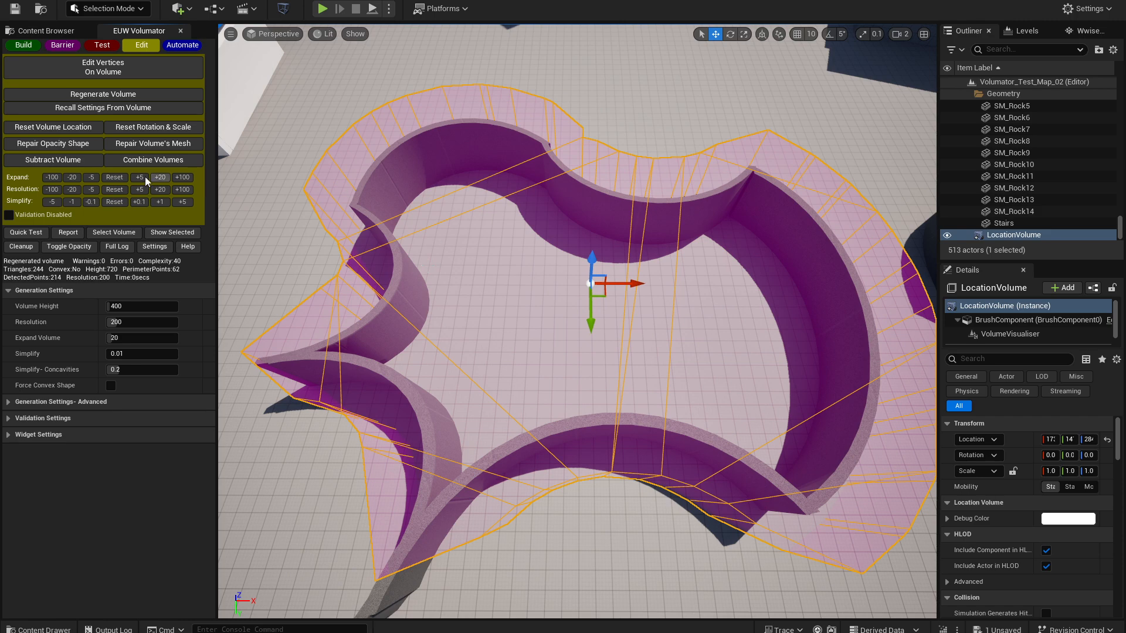
left_click(114, 177)
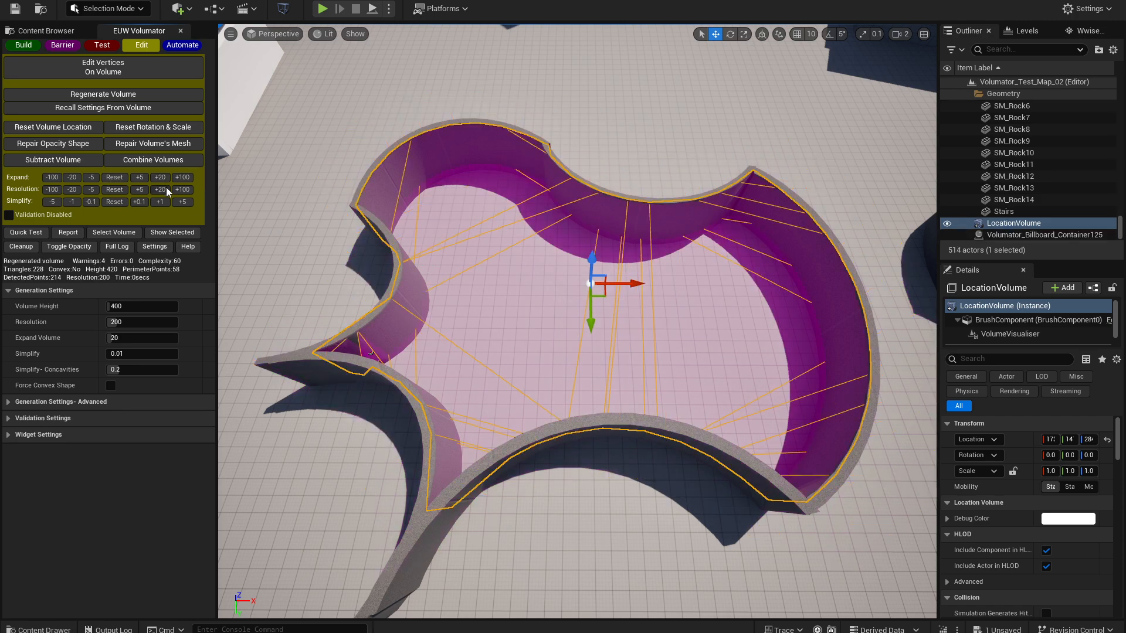
Raise the curved room volume's Resolution to 400 in increments of 20
left_click(164, 188)
left_click(163, 188)
left_click(163, 188)
left_click(163, 188)
left_click(163, 188)
left_click(163, 188)
left_click(163, 188)
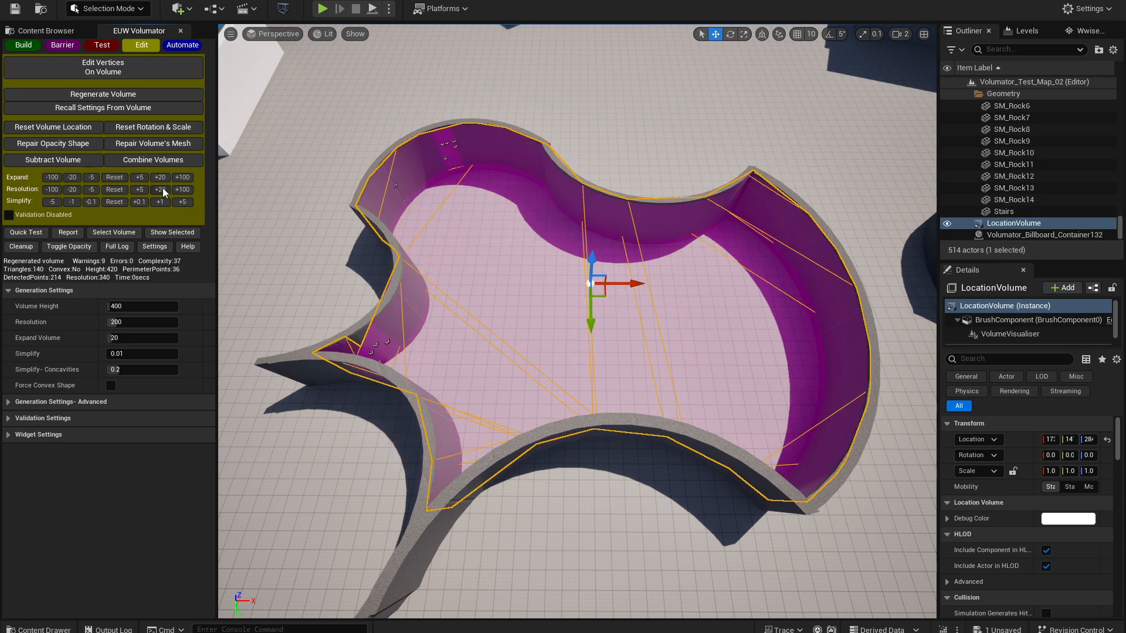
left_click(163, 189)
left_click(163, 188)
left_click(163, 188)
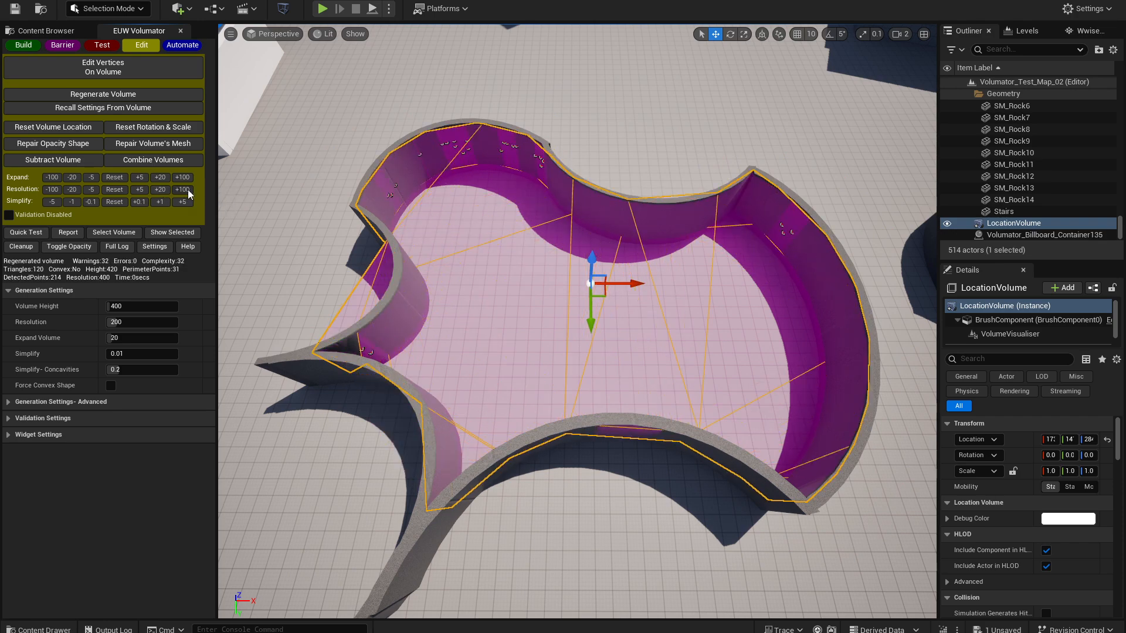
Raise the volume's Resolution further to 1100 in increments of 100
left_click(186, 189)
left_click(186, 190)
left_click(186, 191)
left_click(186, 191)
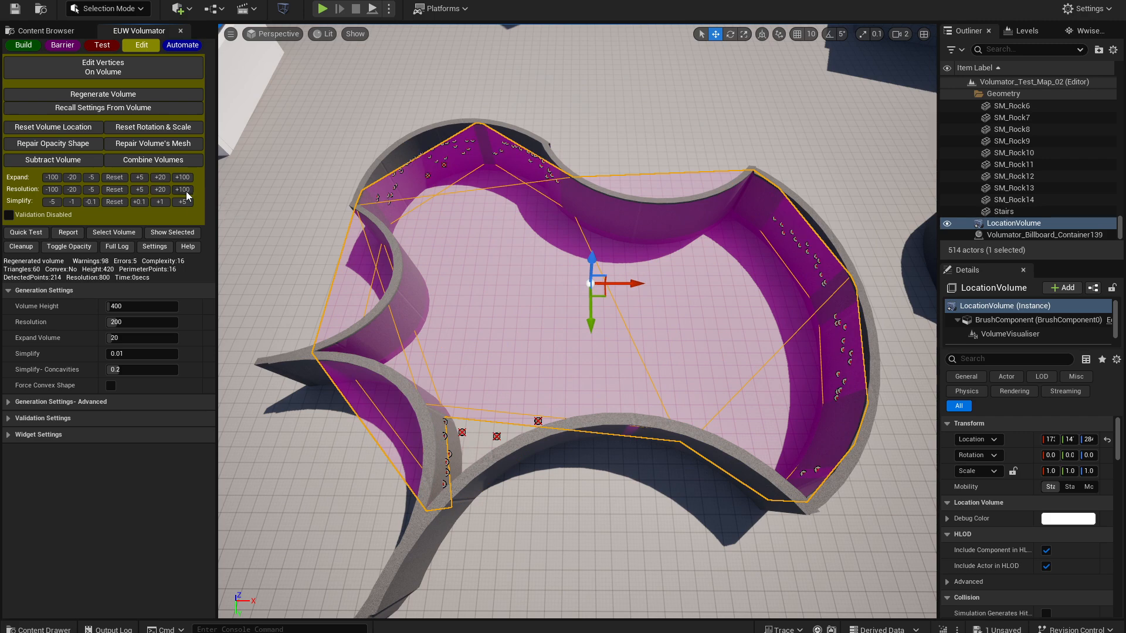
left_click(186, 191)
left_click(187, 191)
left_click(187, 191)
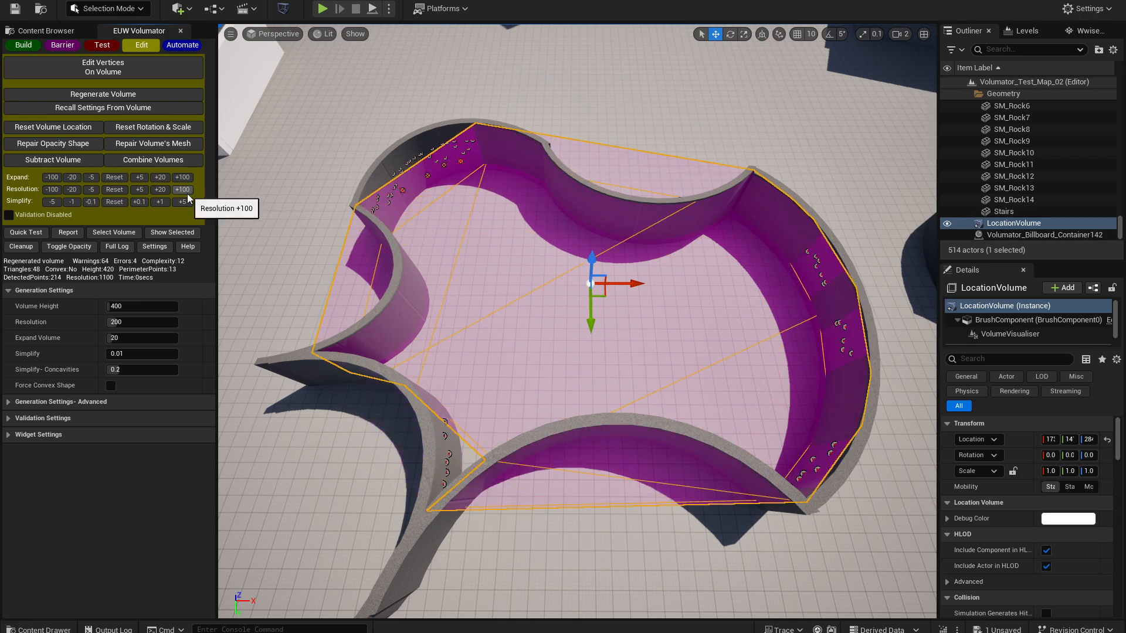
Try lowering the volume's Resolution in decrements of 100, and reset it to the original 200
left_click(52, 188)
left_click(111, 192)
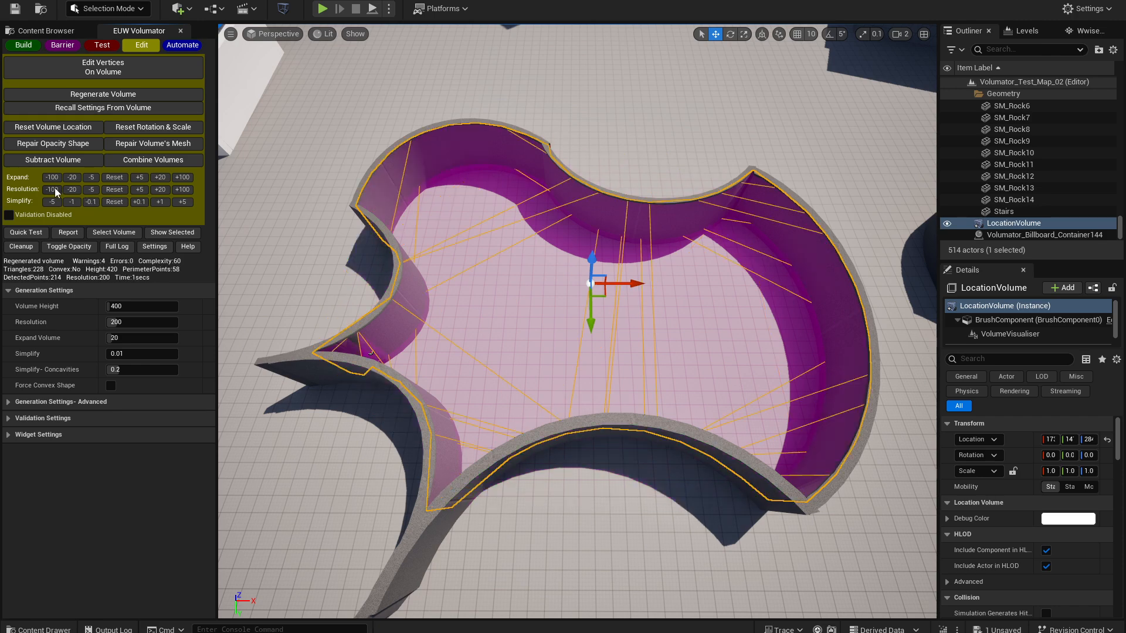
left_click(54, 188)
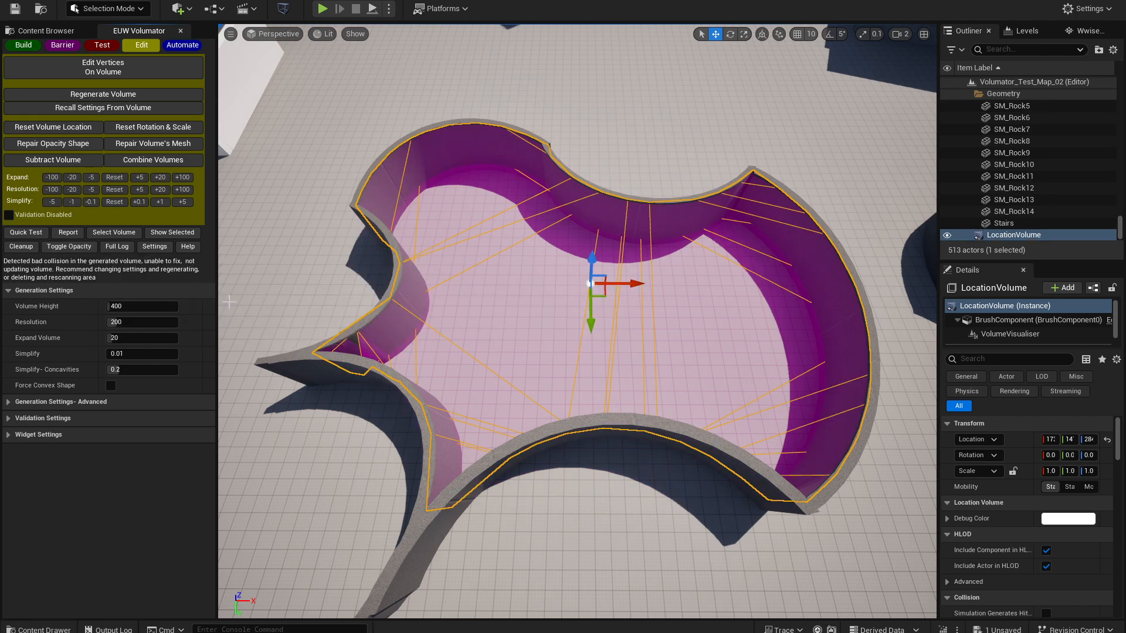
left_click(114, 202)
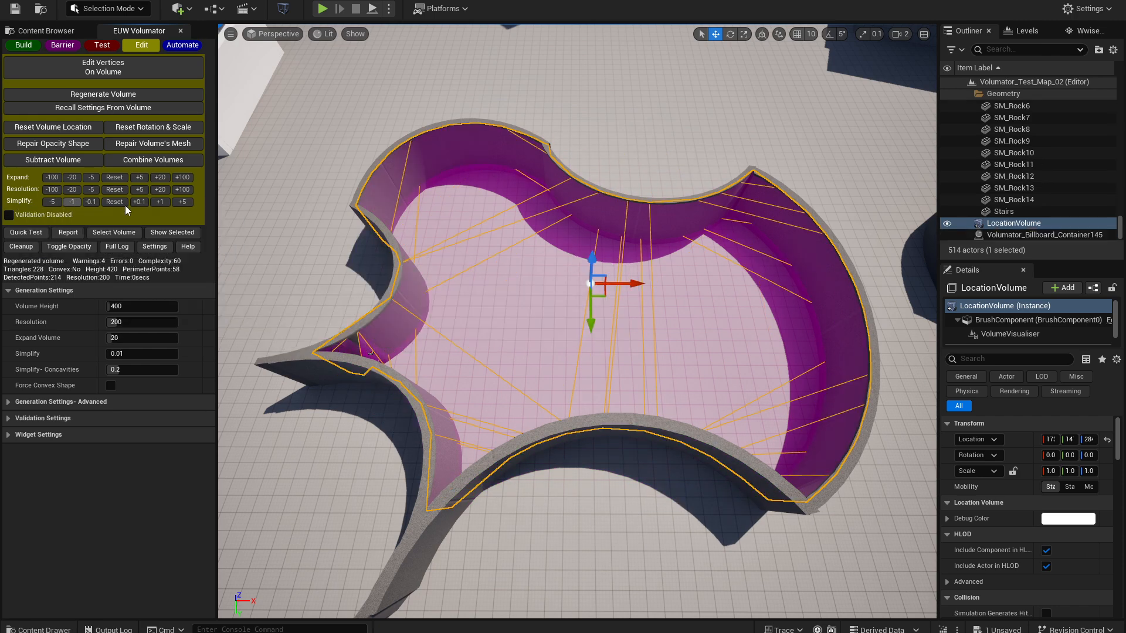
Increase the volume's Simplify amount in increments of 1 and 5, and reset it to its original value
left_click(163, 202)
left_click(163, 201)
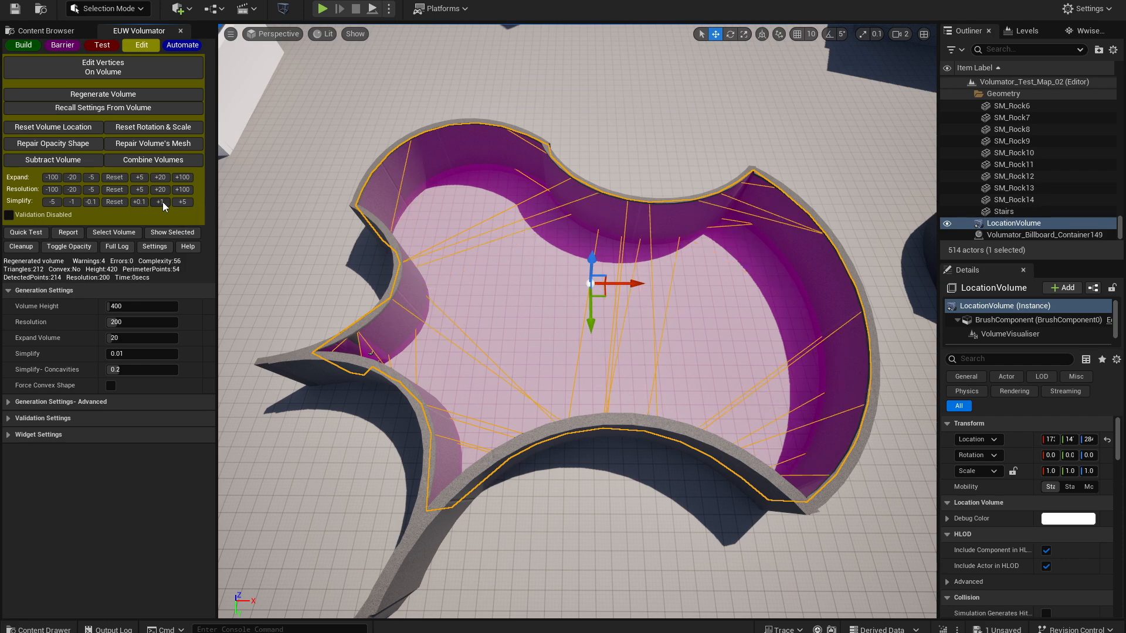
left_click(184, 202)
left_click(184, 203)
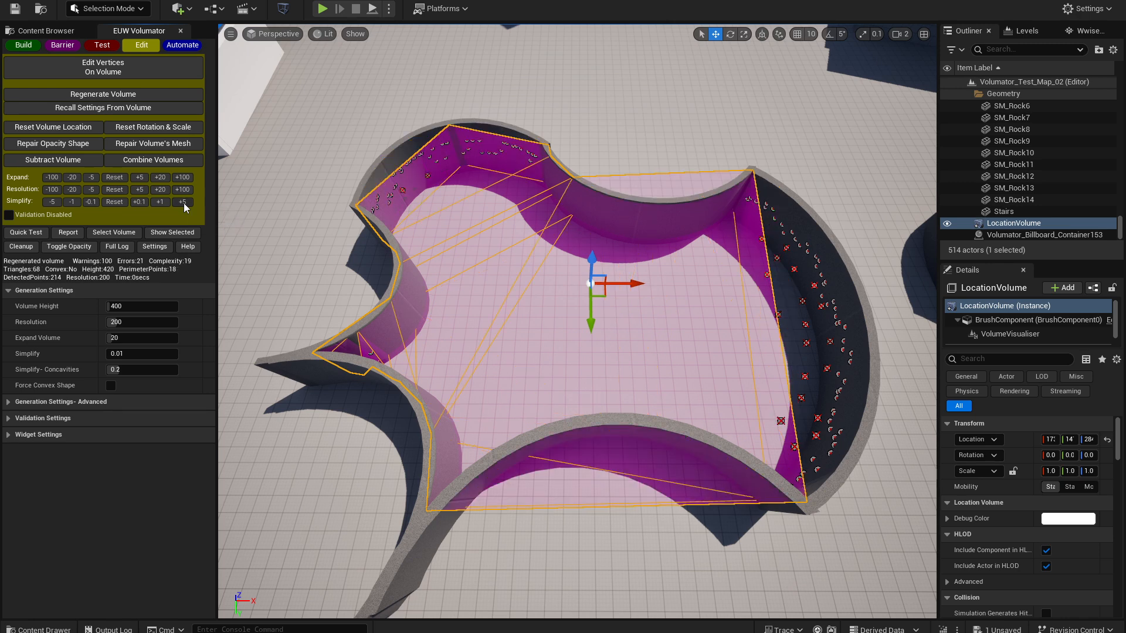
left_click(184, 203)
left_click(184, 203)
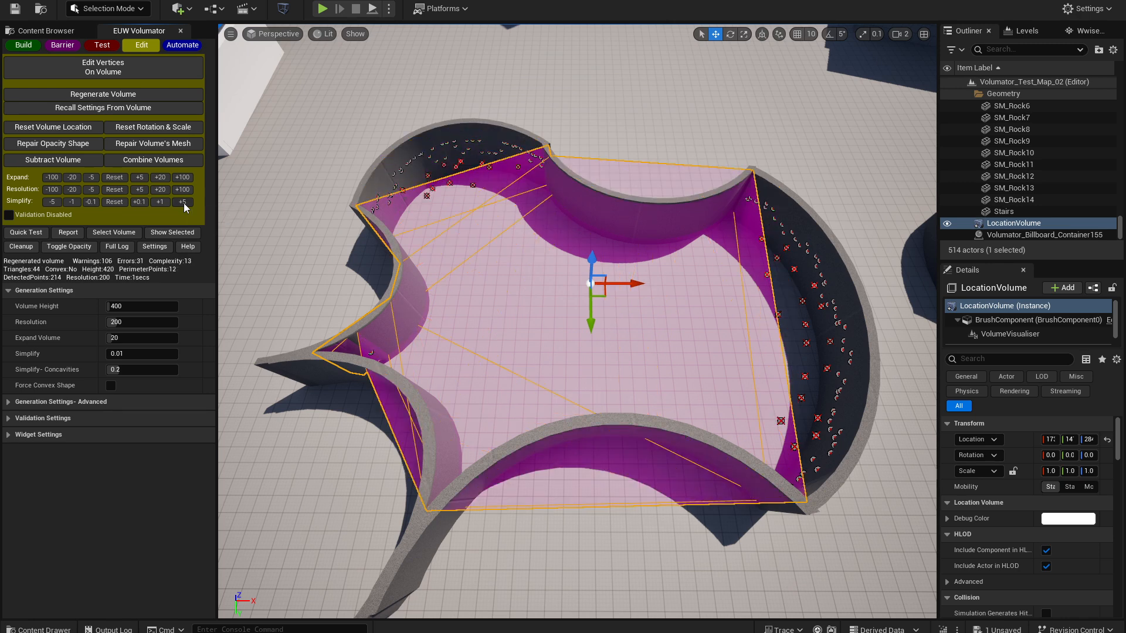
left_click(184, 202)
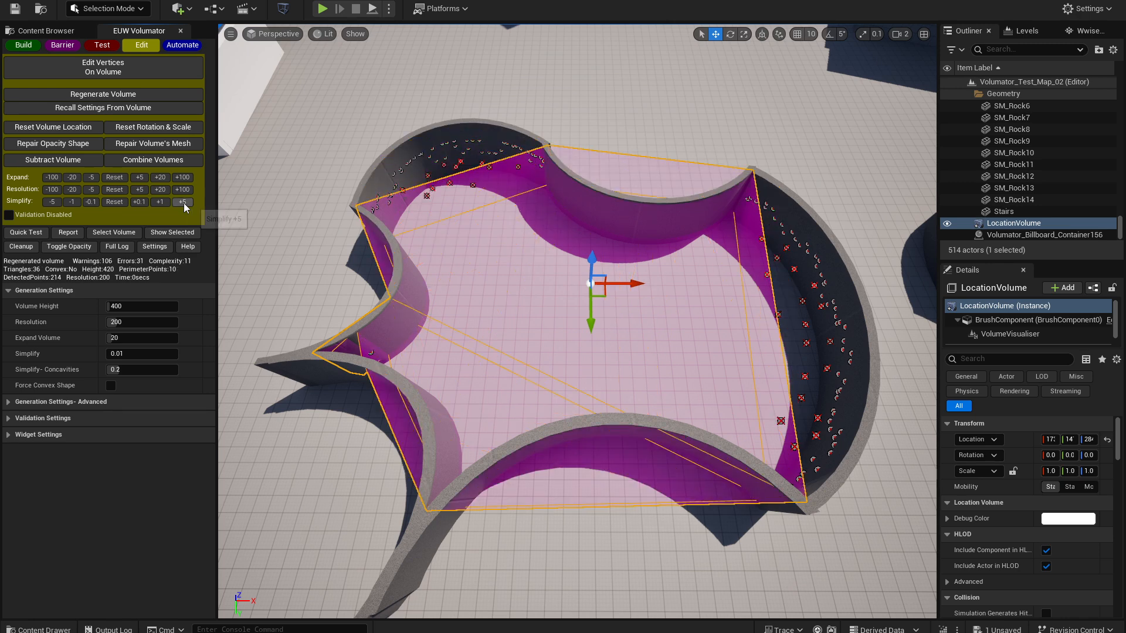
left_click(121, 203)
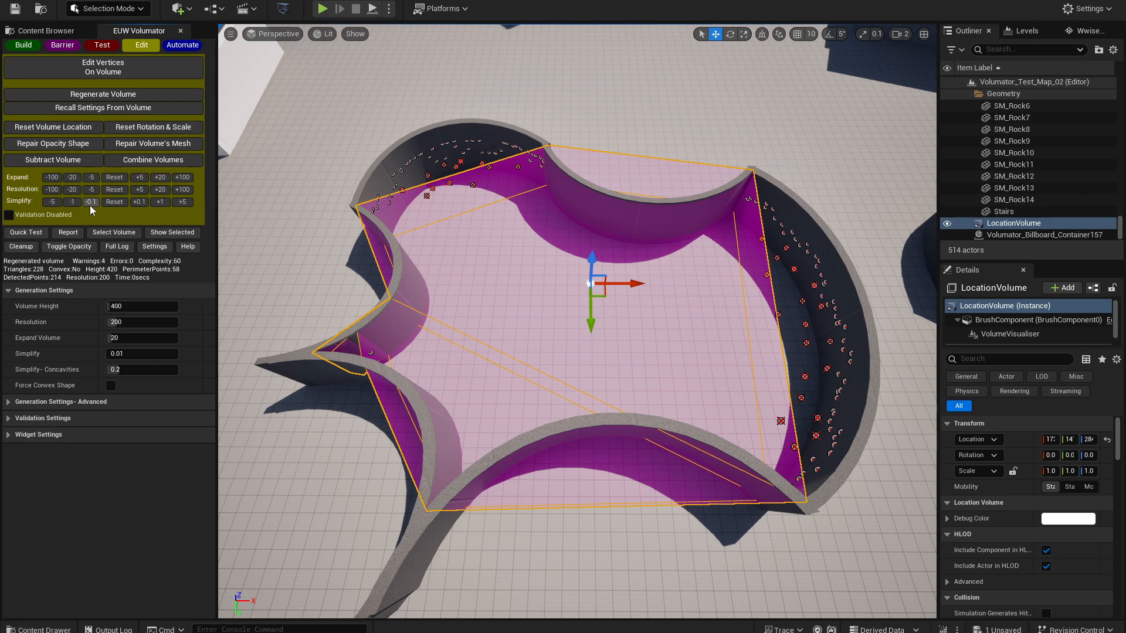
left_click(121, 206)
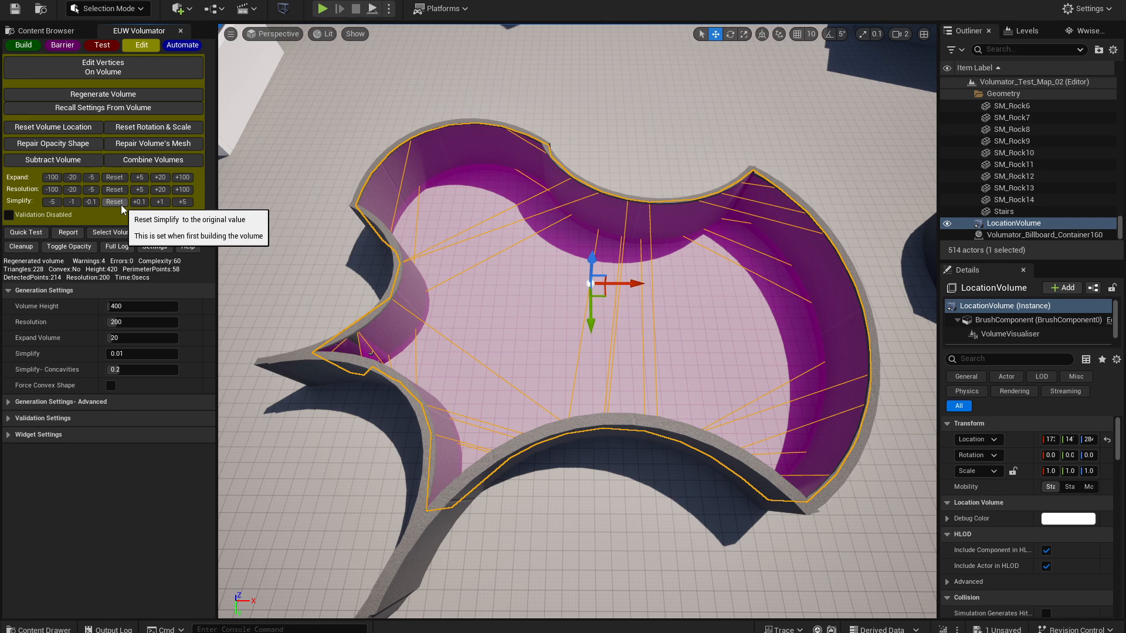
Regenerate the volume with Resolution 361, Expand Volume 46, Simplify 0.0 and Simplify- Concavities 0.172, and reset its Resolution and expansion to the original values
left_click(161, 190)
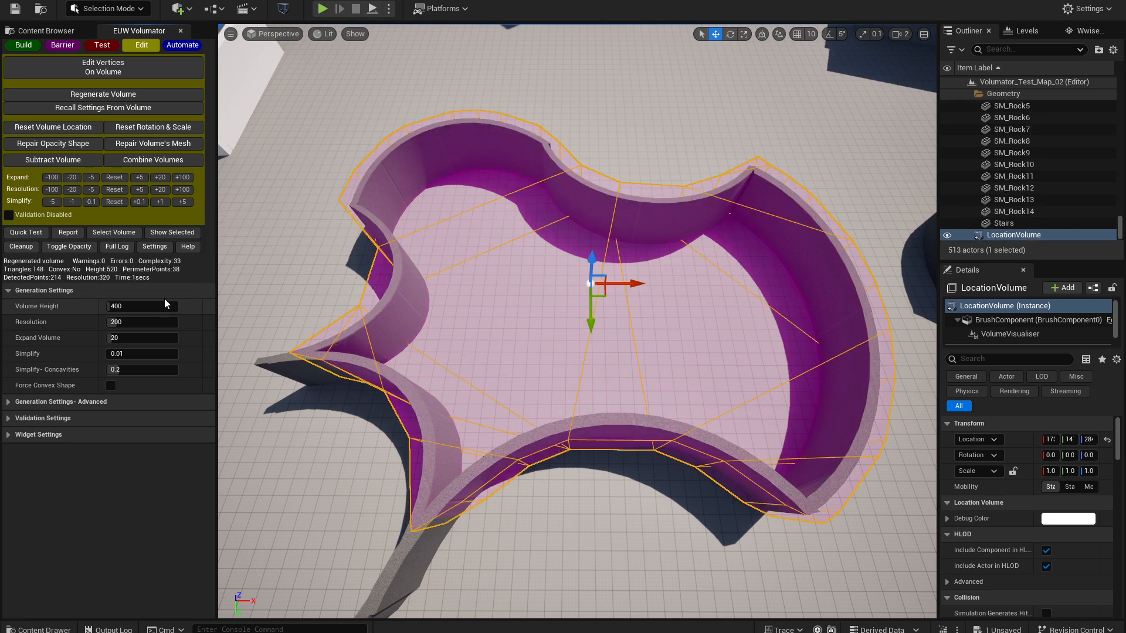
left_click_drag(118, 322, 119, 370)
left_click_drag(126, 354, 111, 355)
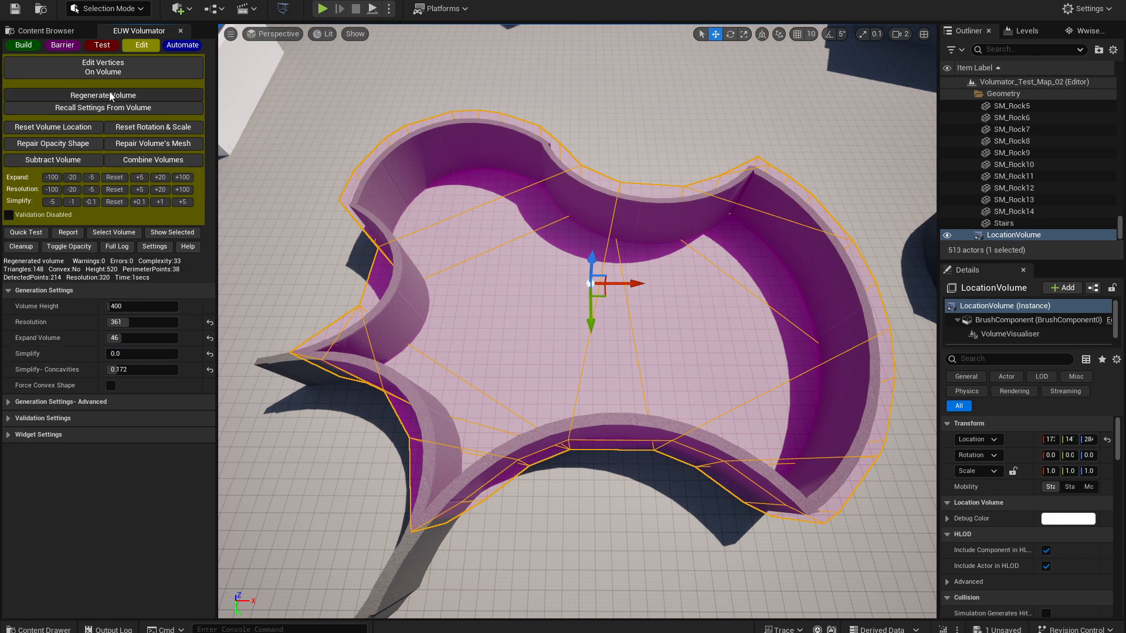
left_click(110, 95)
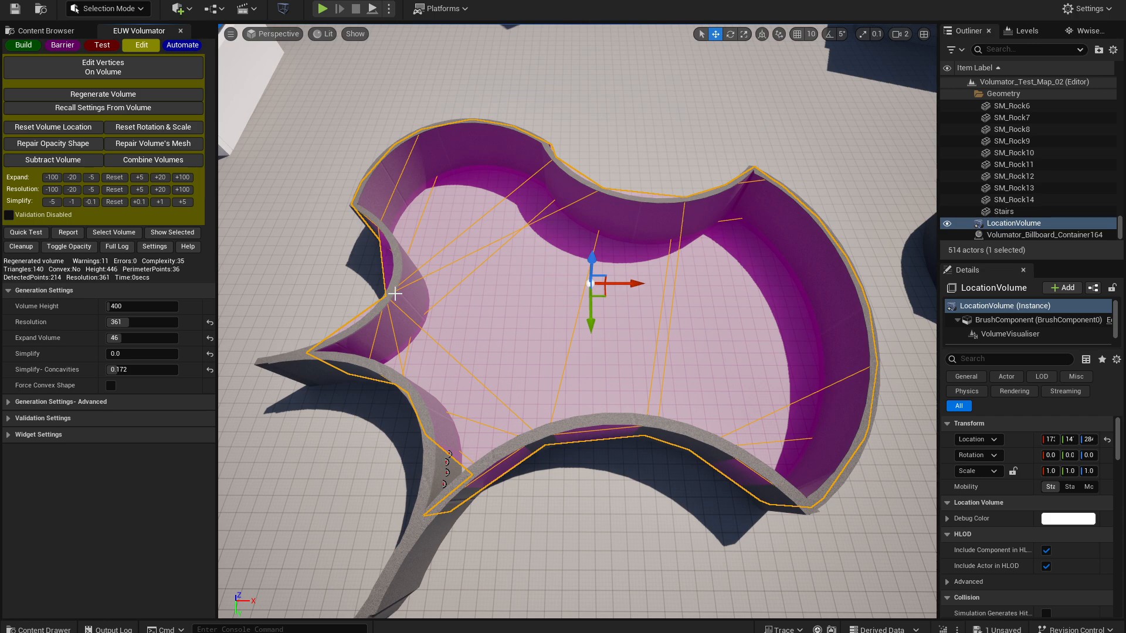
left_click(115, 190)
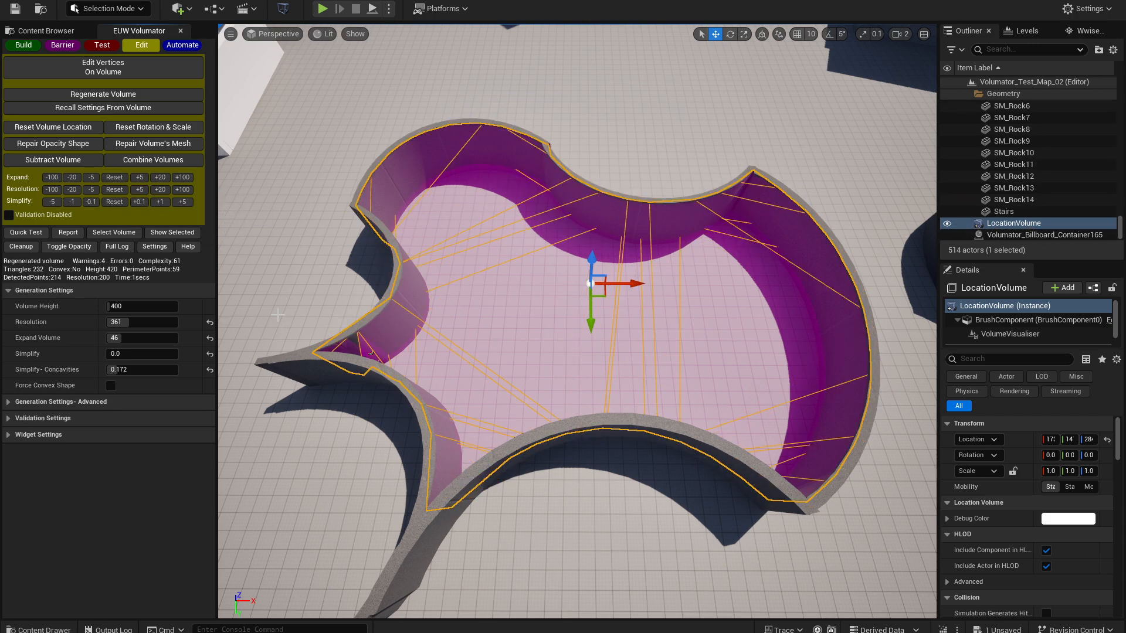